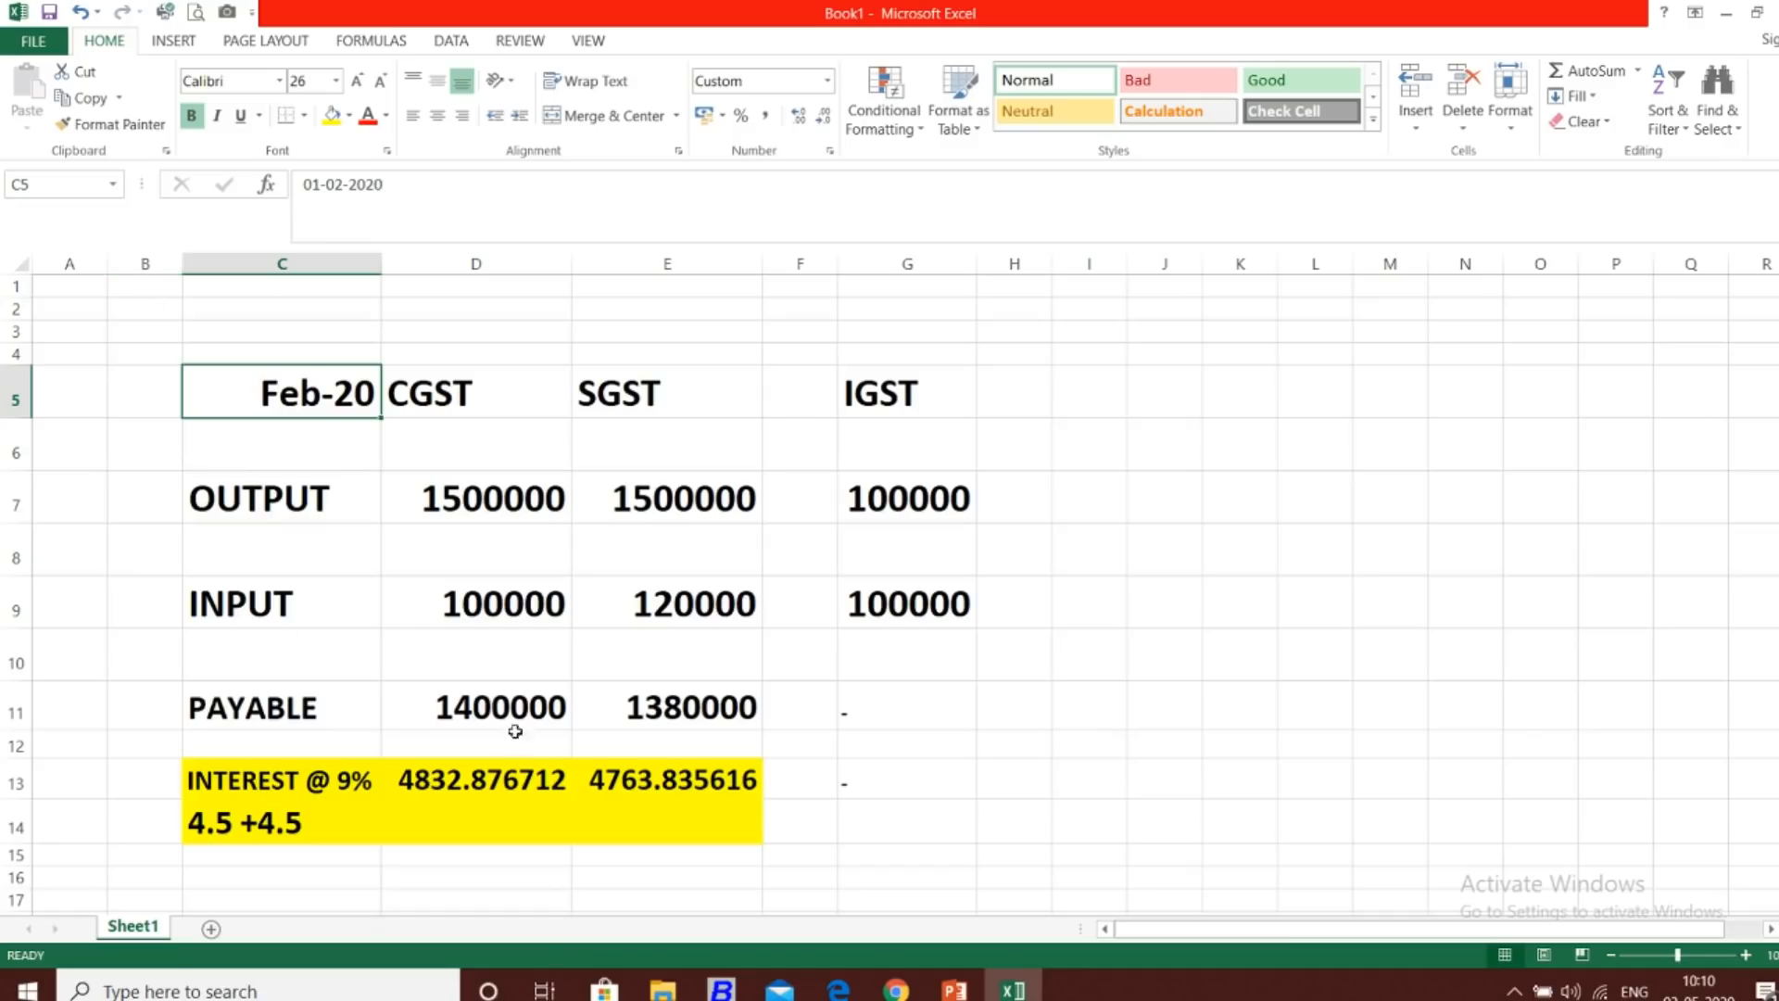
Examine the February 2020 heading and the CGST, SGST and IGST amounts in the OUTPUT row of the tax sheet.
click(514, 773)
click(623, 803)
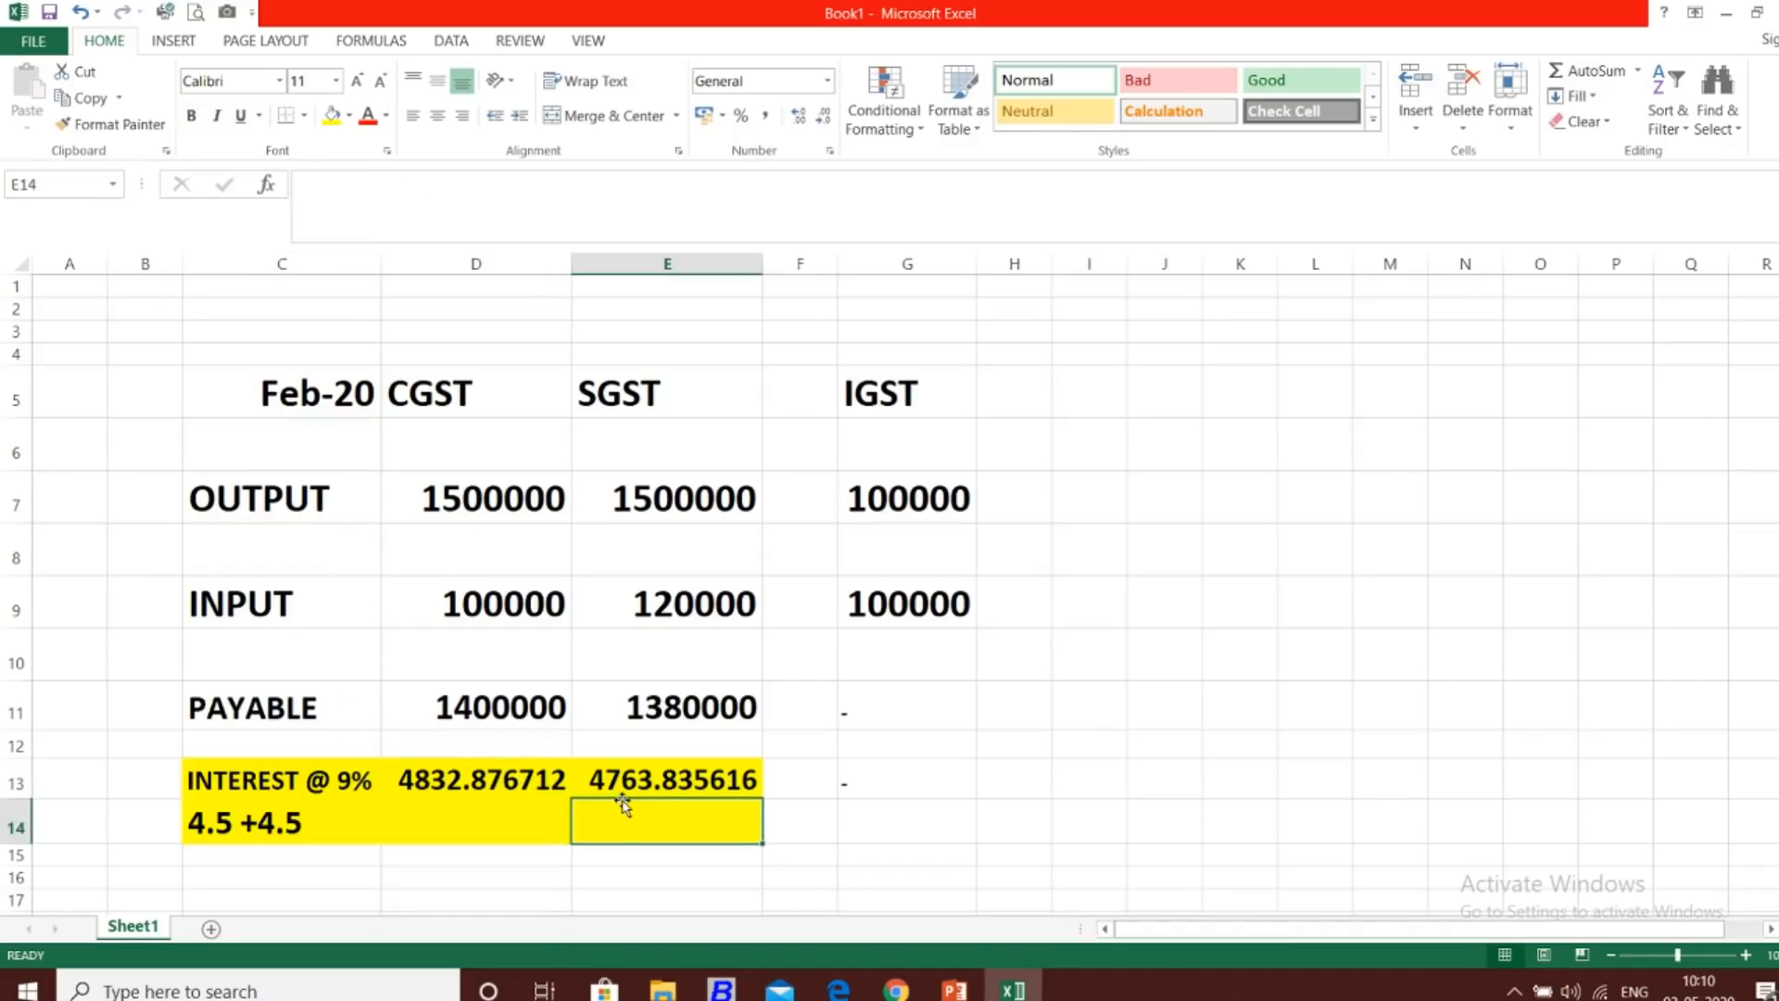
click(366, 380)
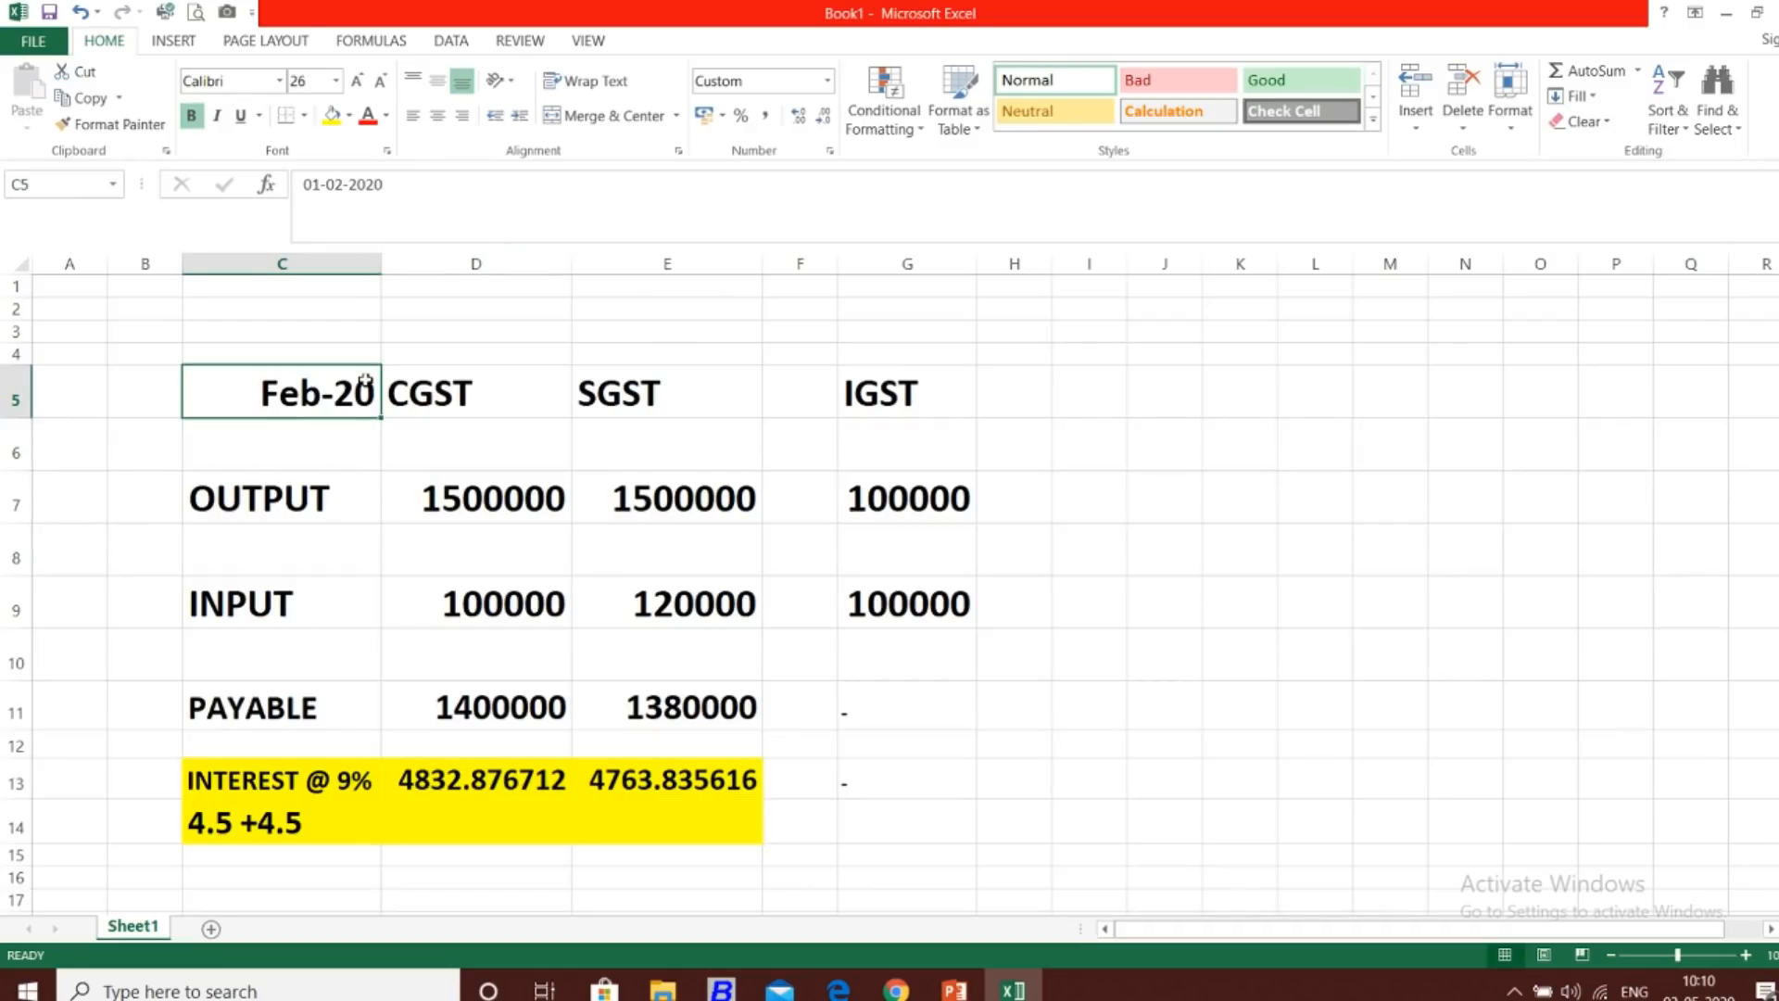
click(413, 388)
click(445, 488)
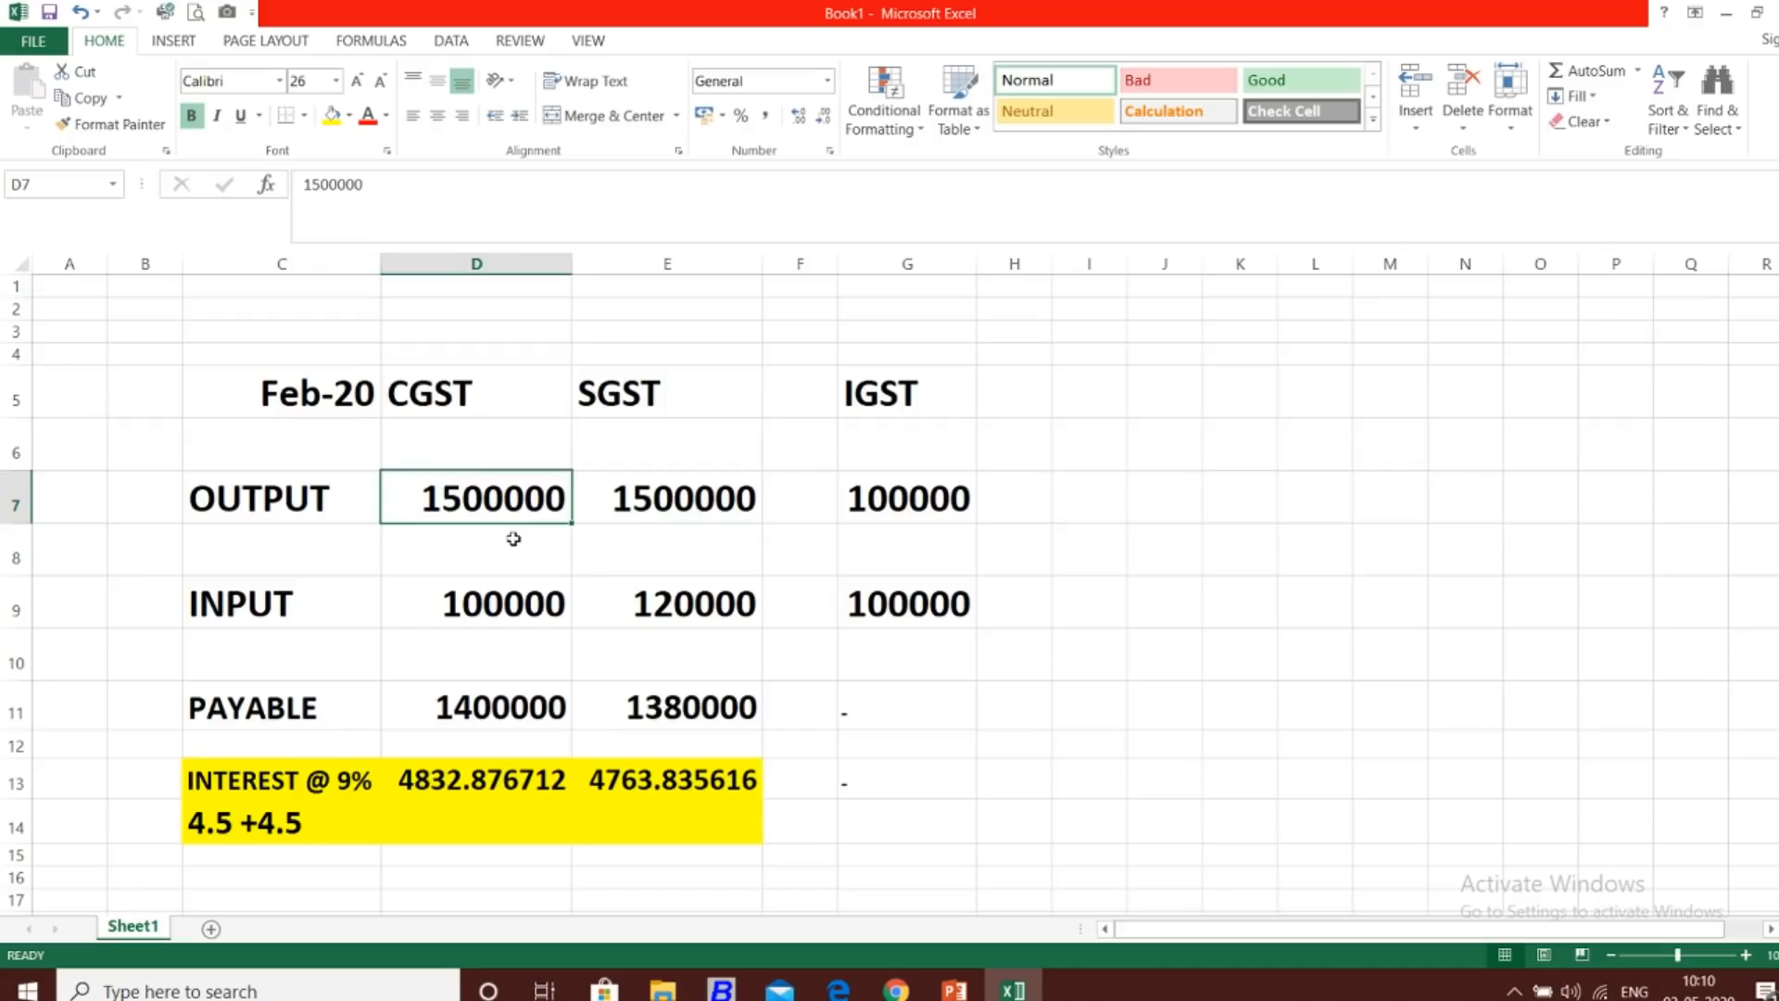
click(669, 408)
click(683, 483)
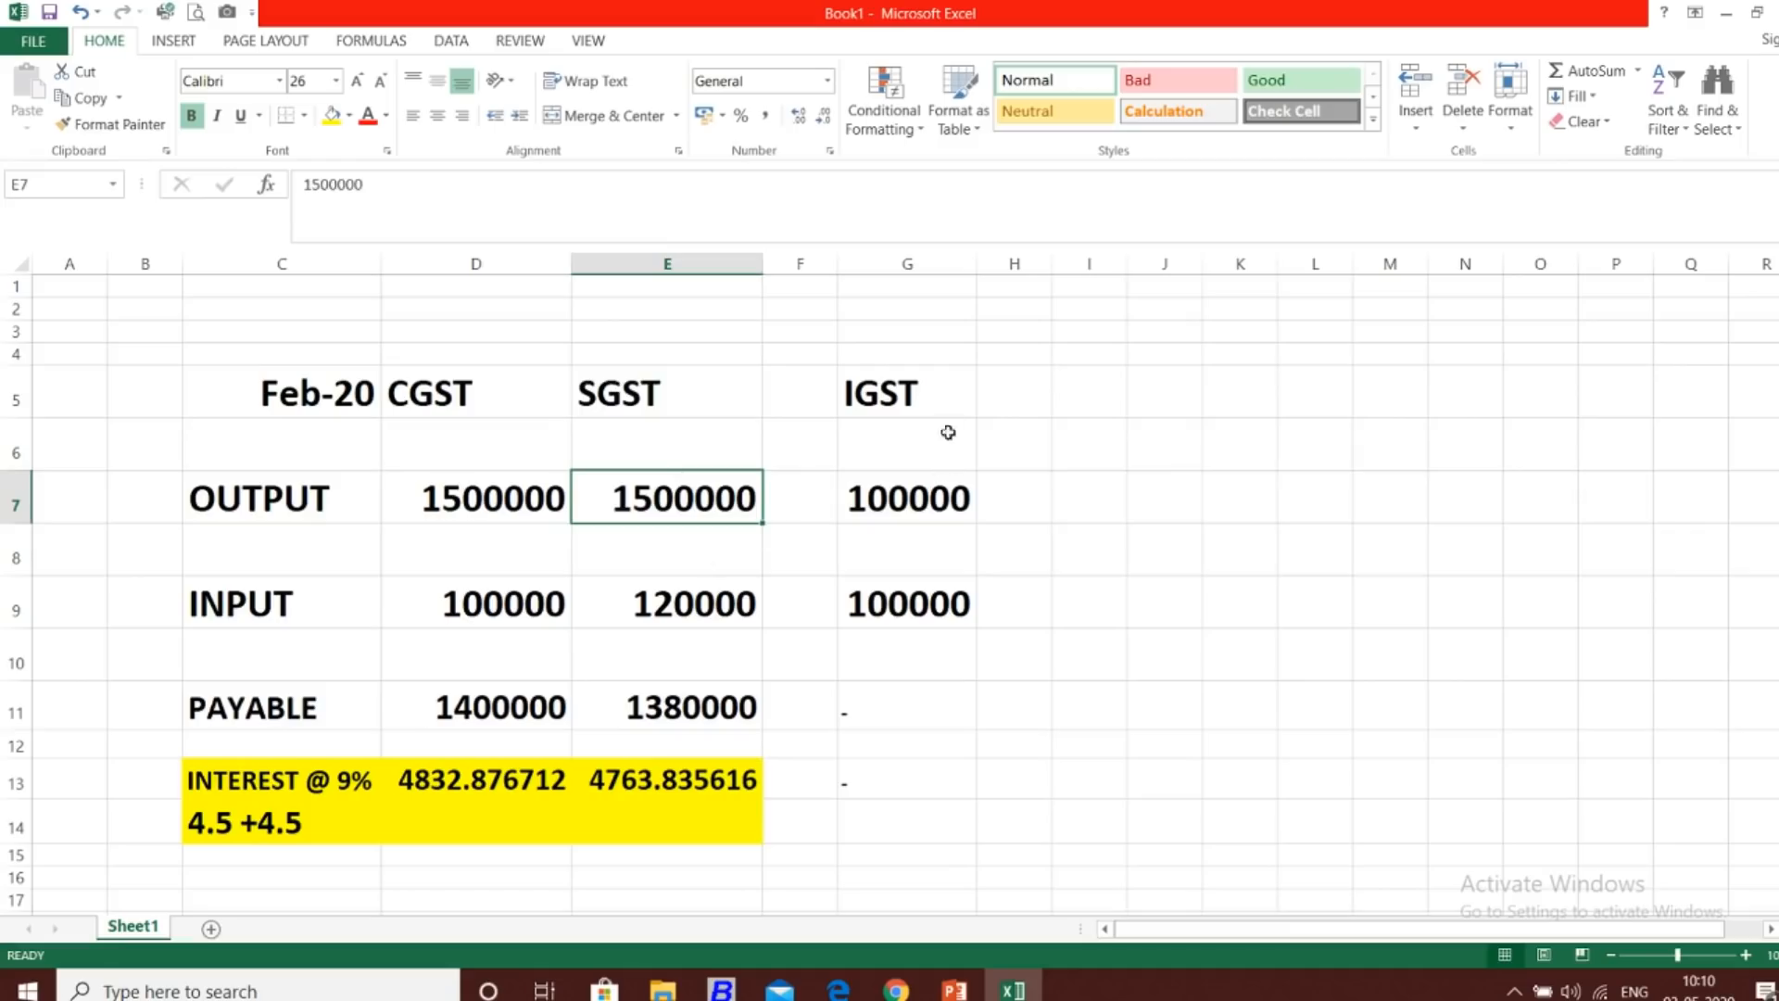
click(945, 473)
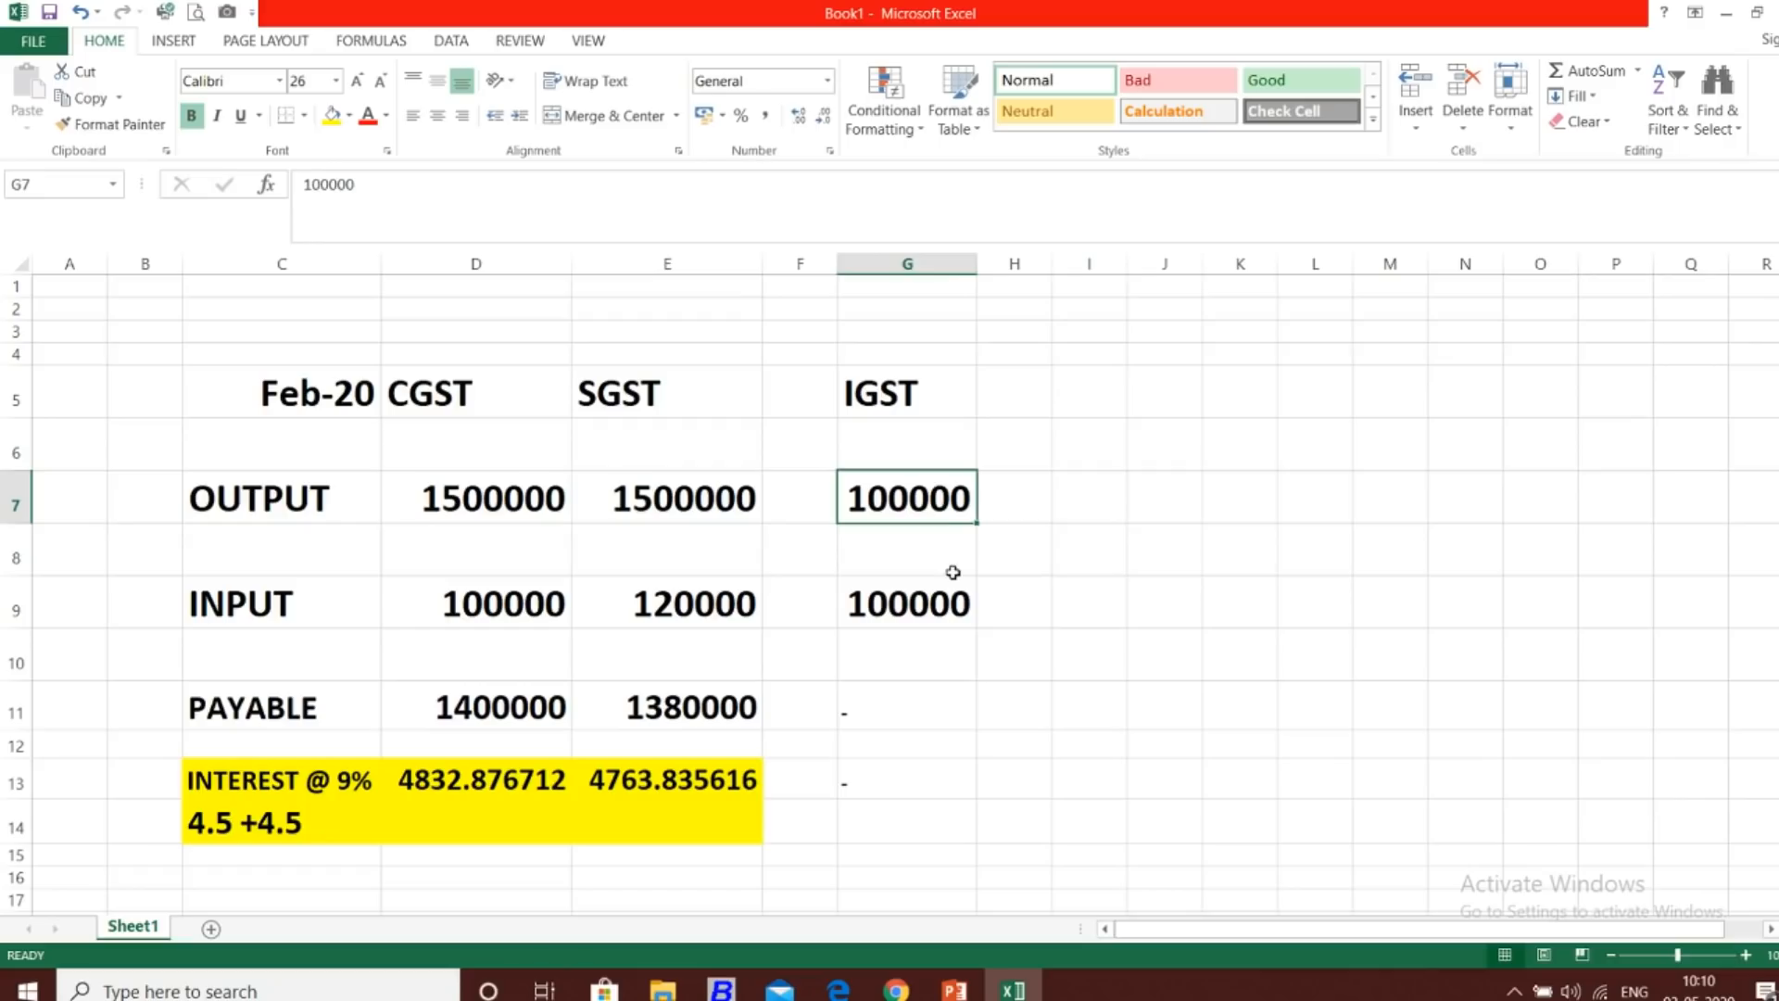
Examine the CGST, SGST and IGST credit amounts in the INPUT row, singly and as a combined range.
click(524, 598)
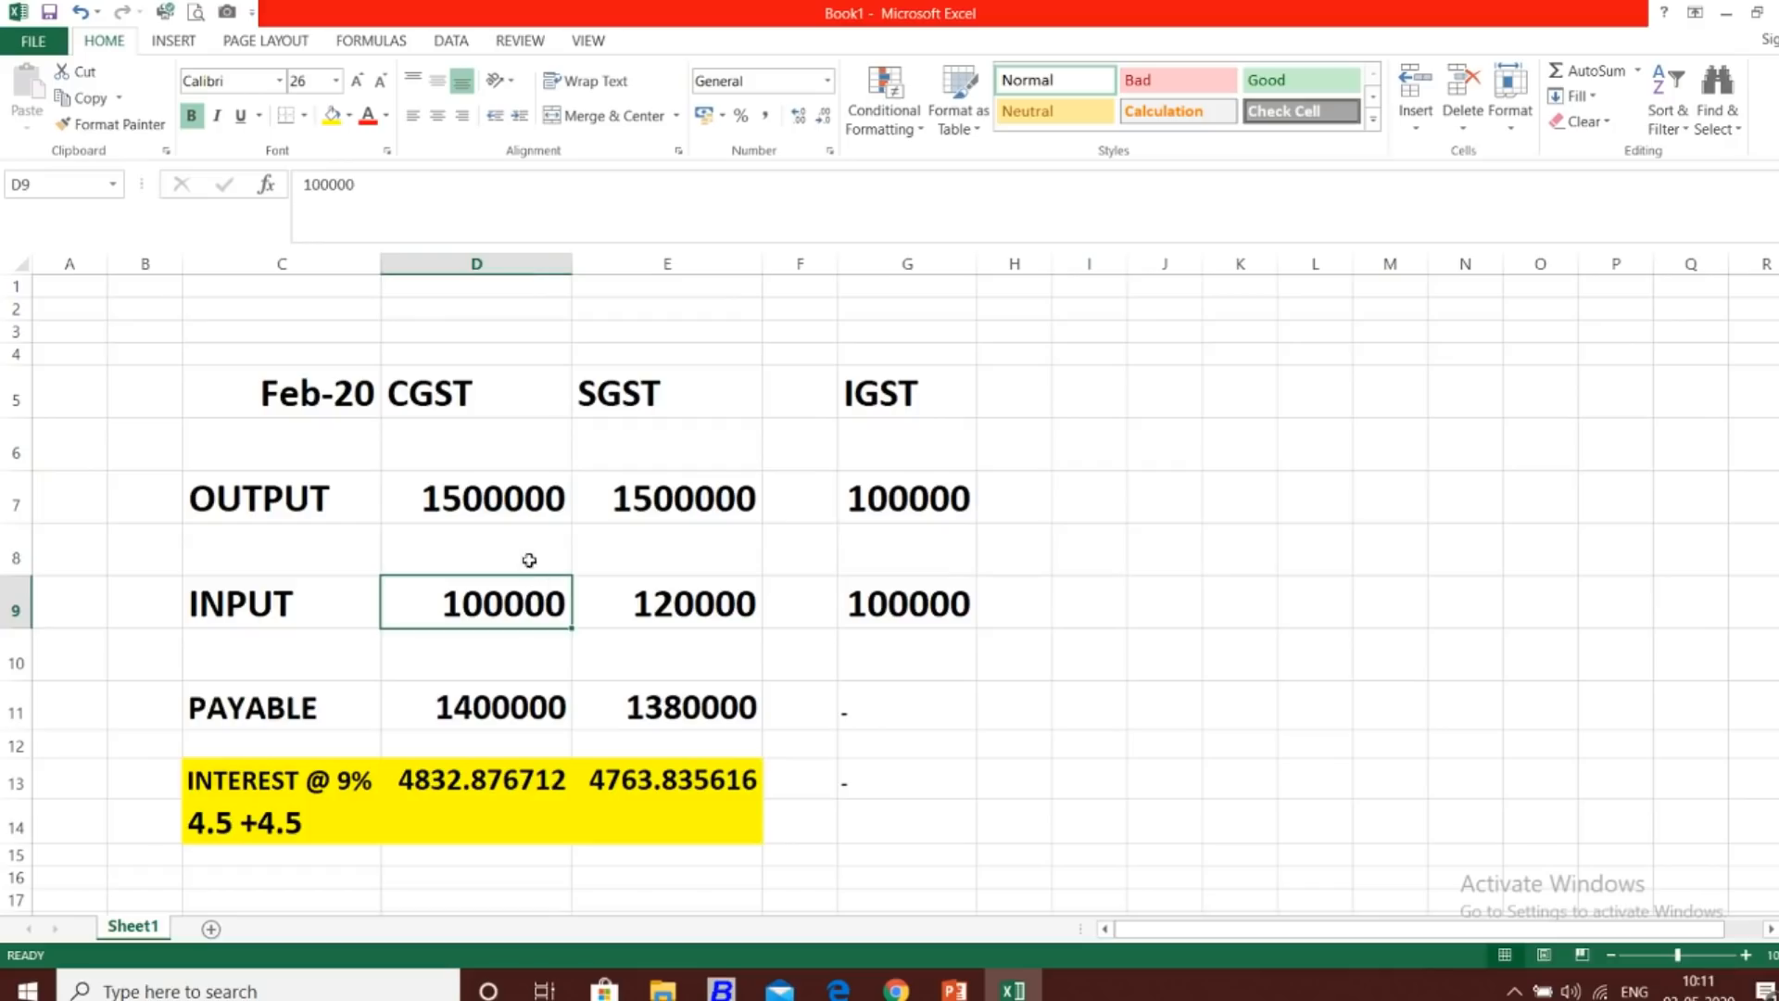
click(531, 639)
click(523, 619)
click(681, 598)
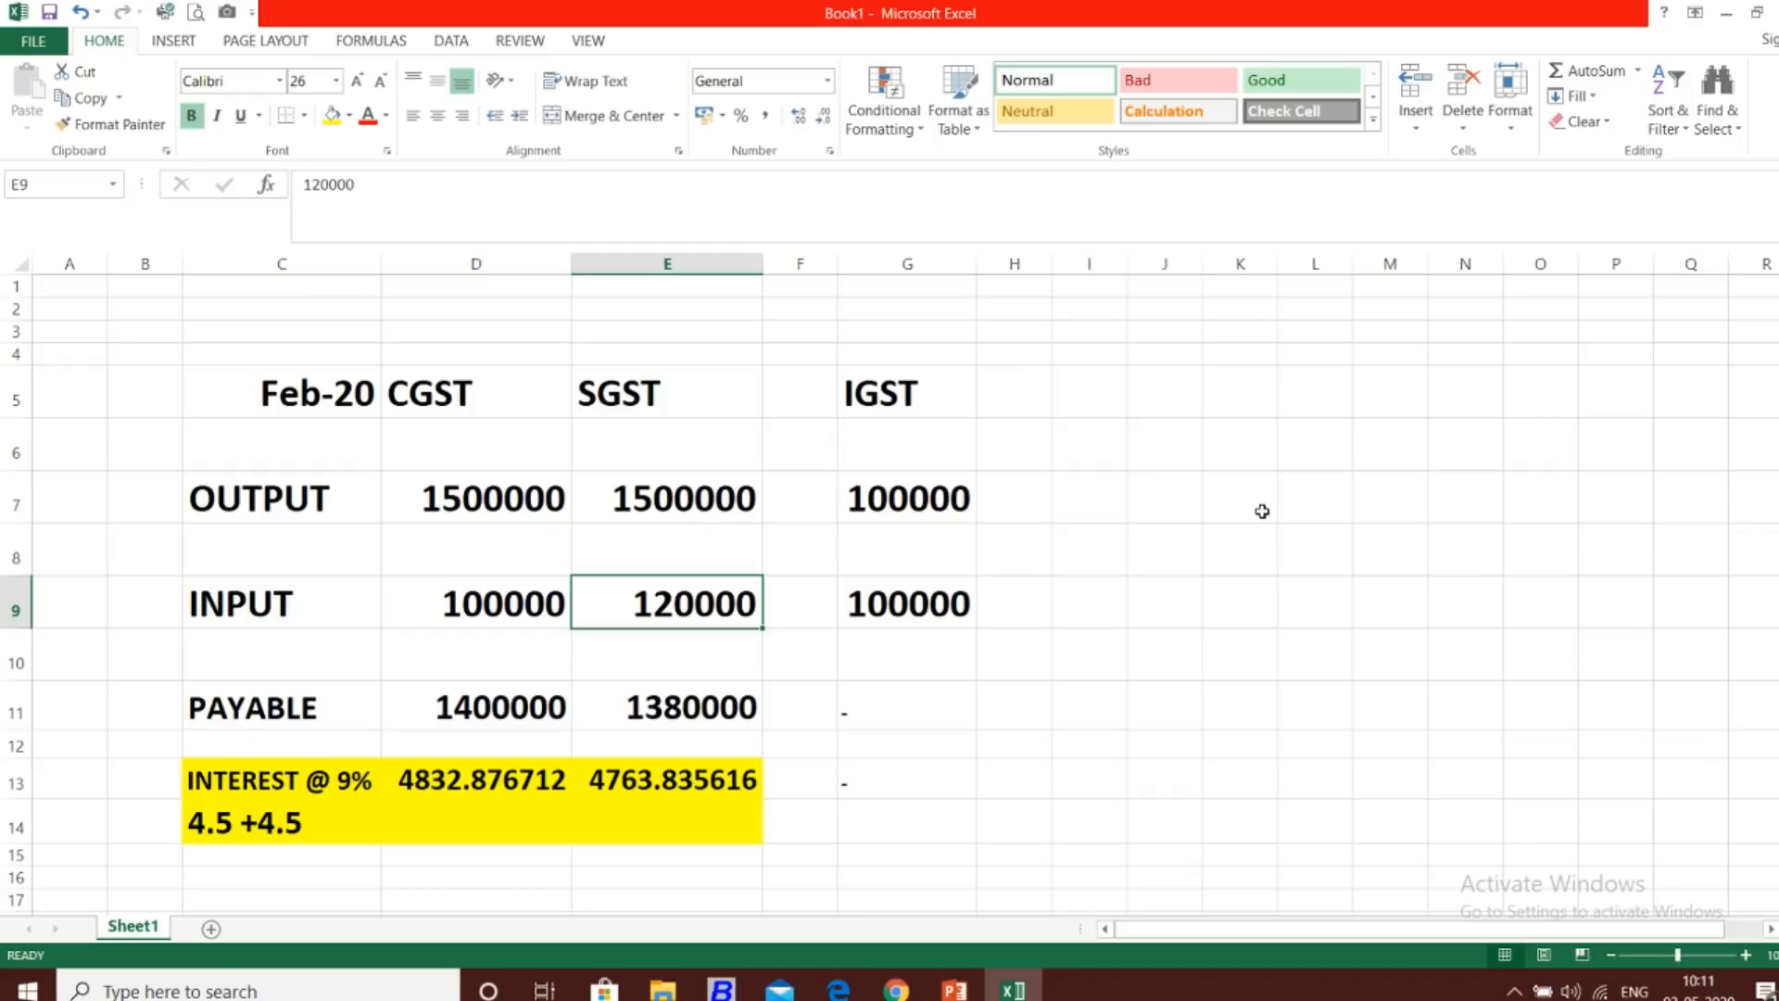
drag(486, 600, 679, 593)
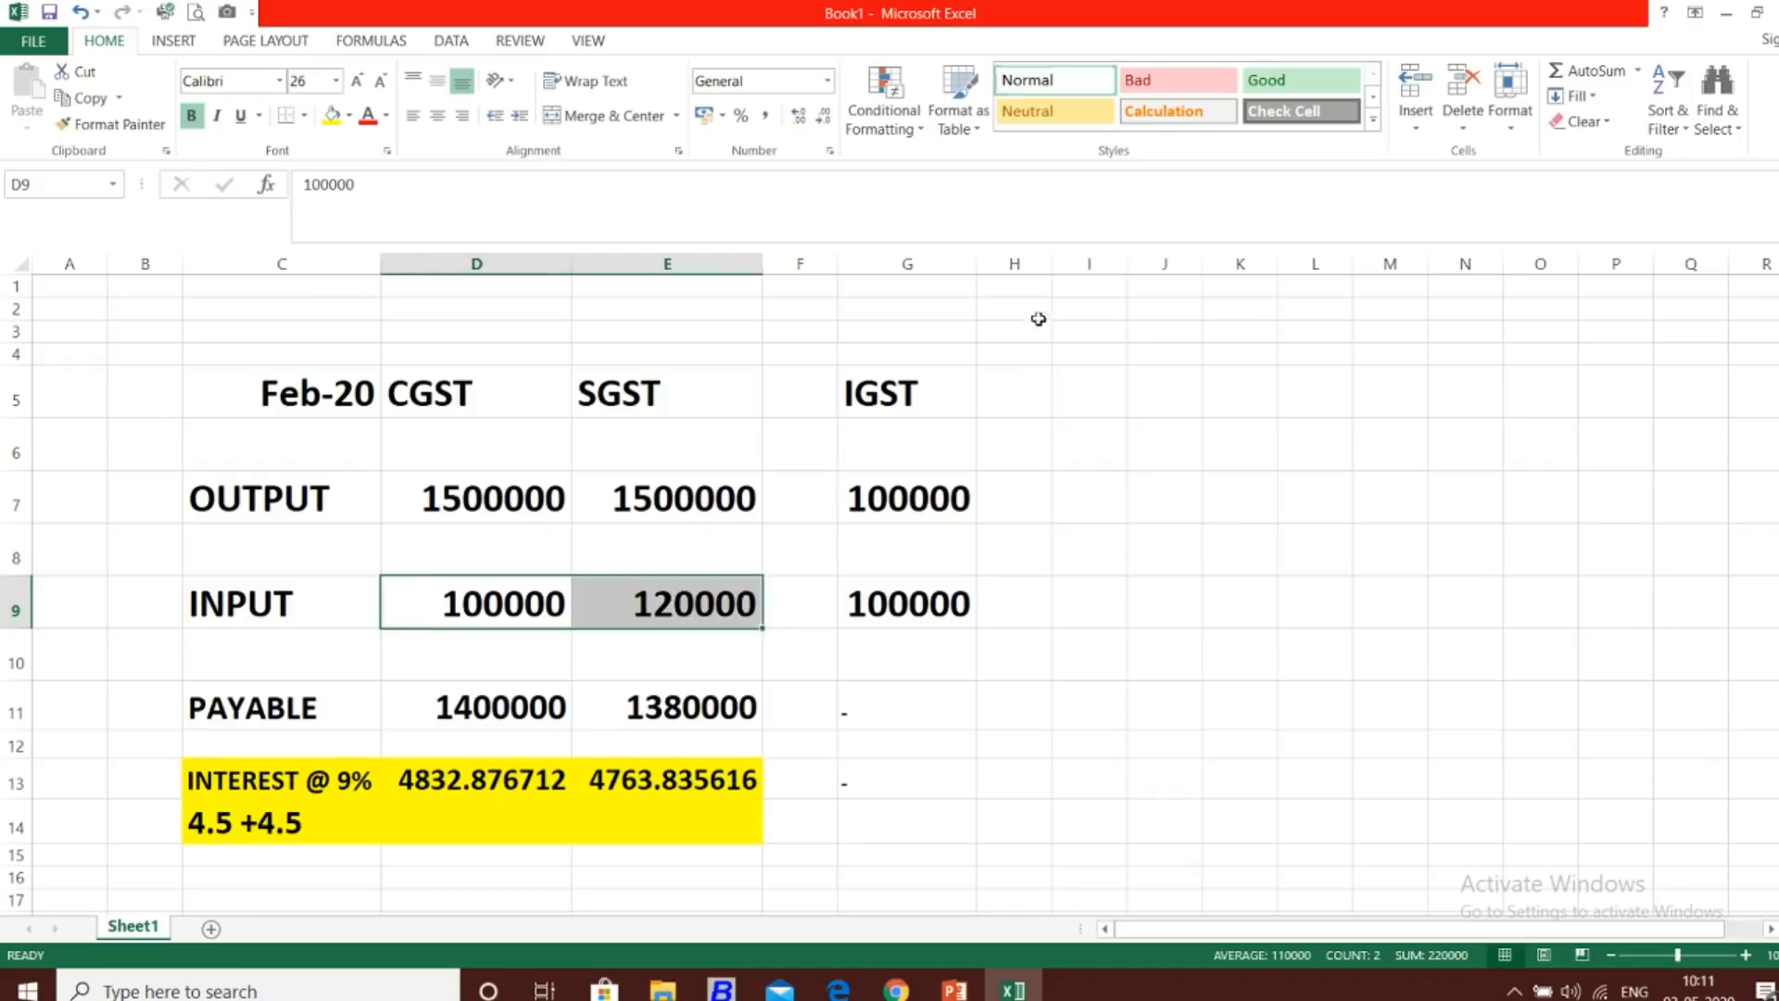
click(947, 586)
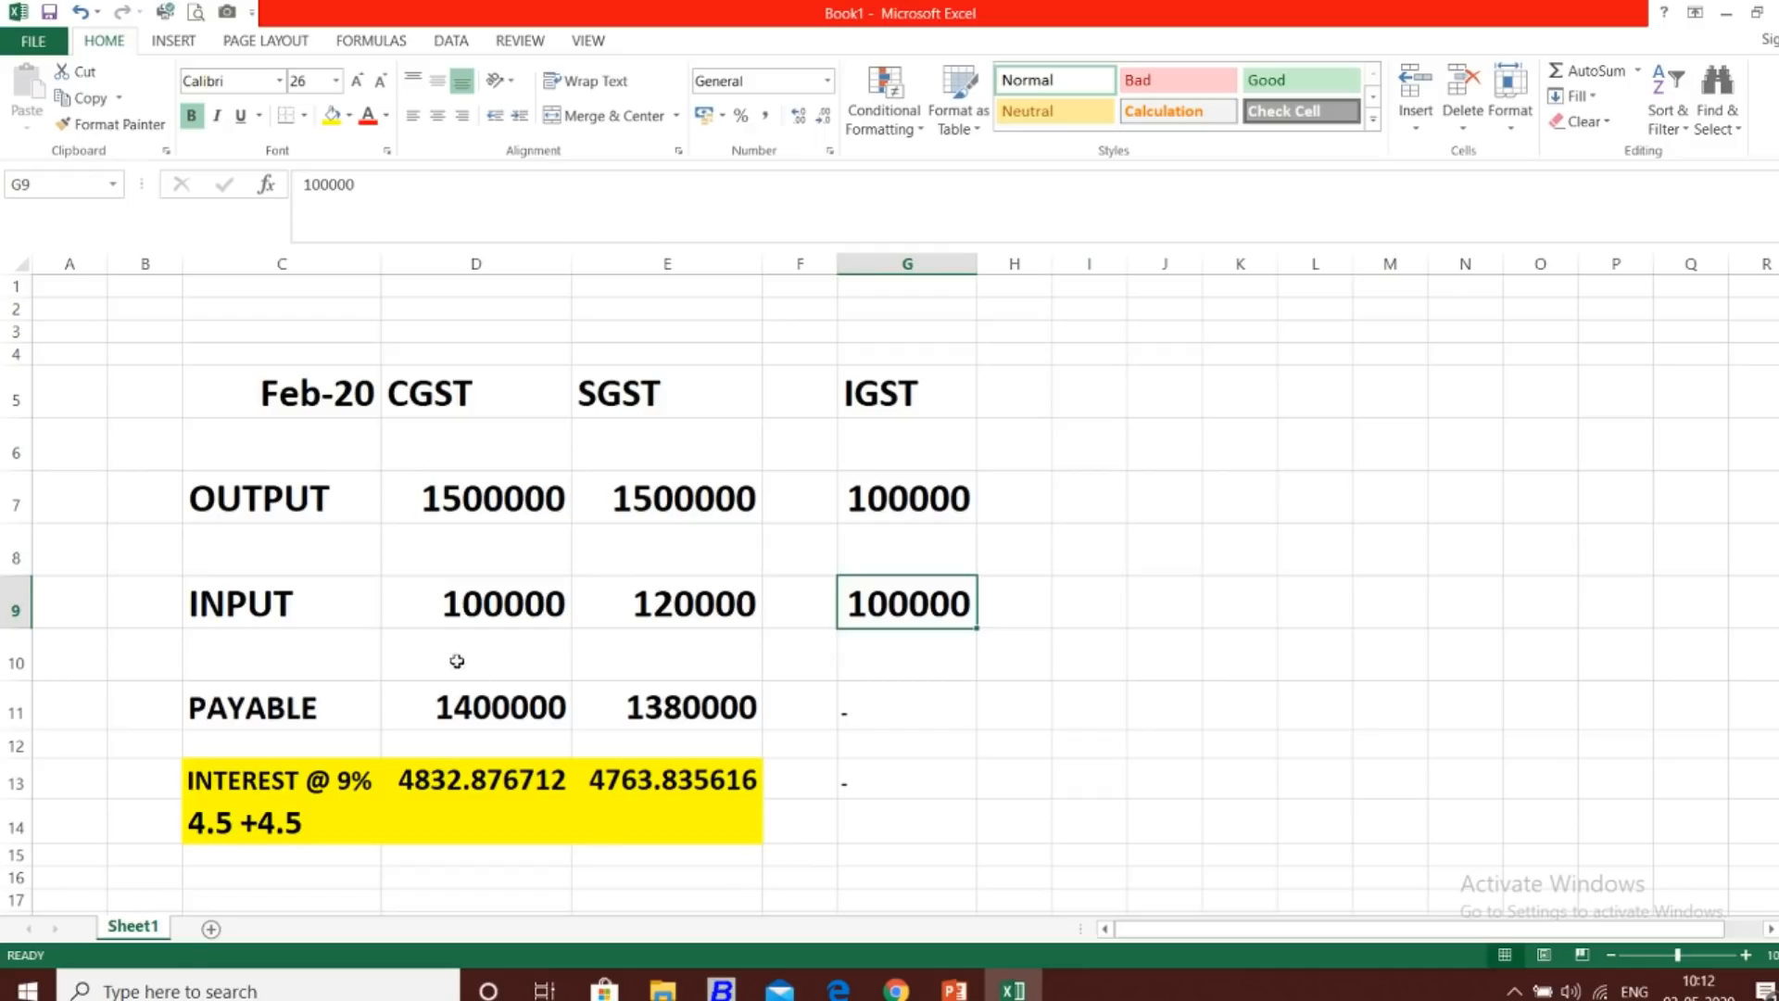
drag(479, 616, 907, 600)
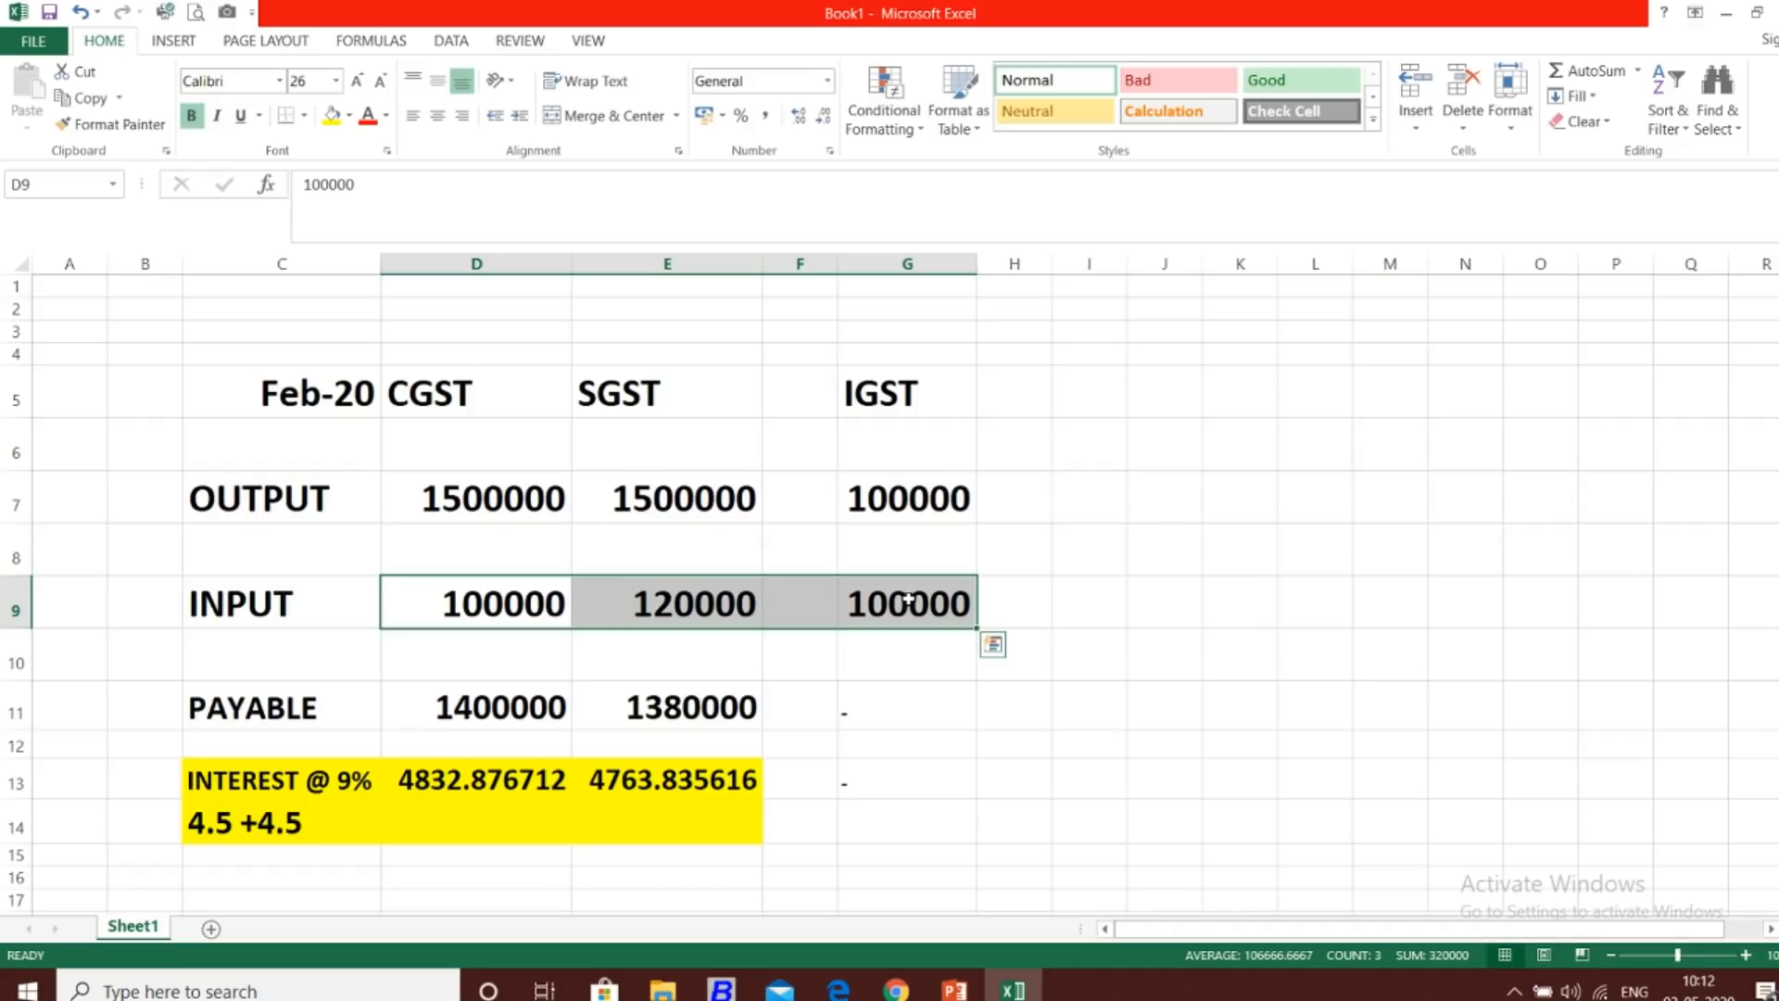
click(897, 657)
drag(522, 598, 825, 604)
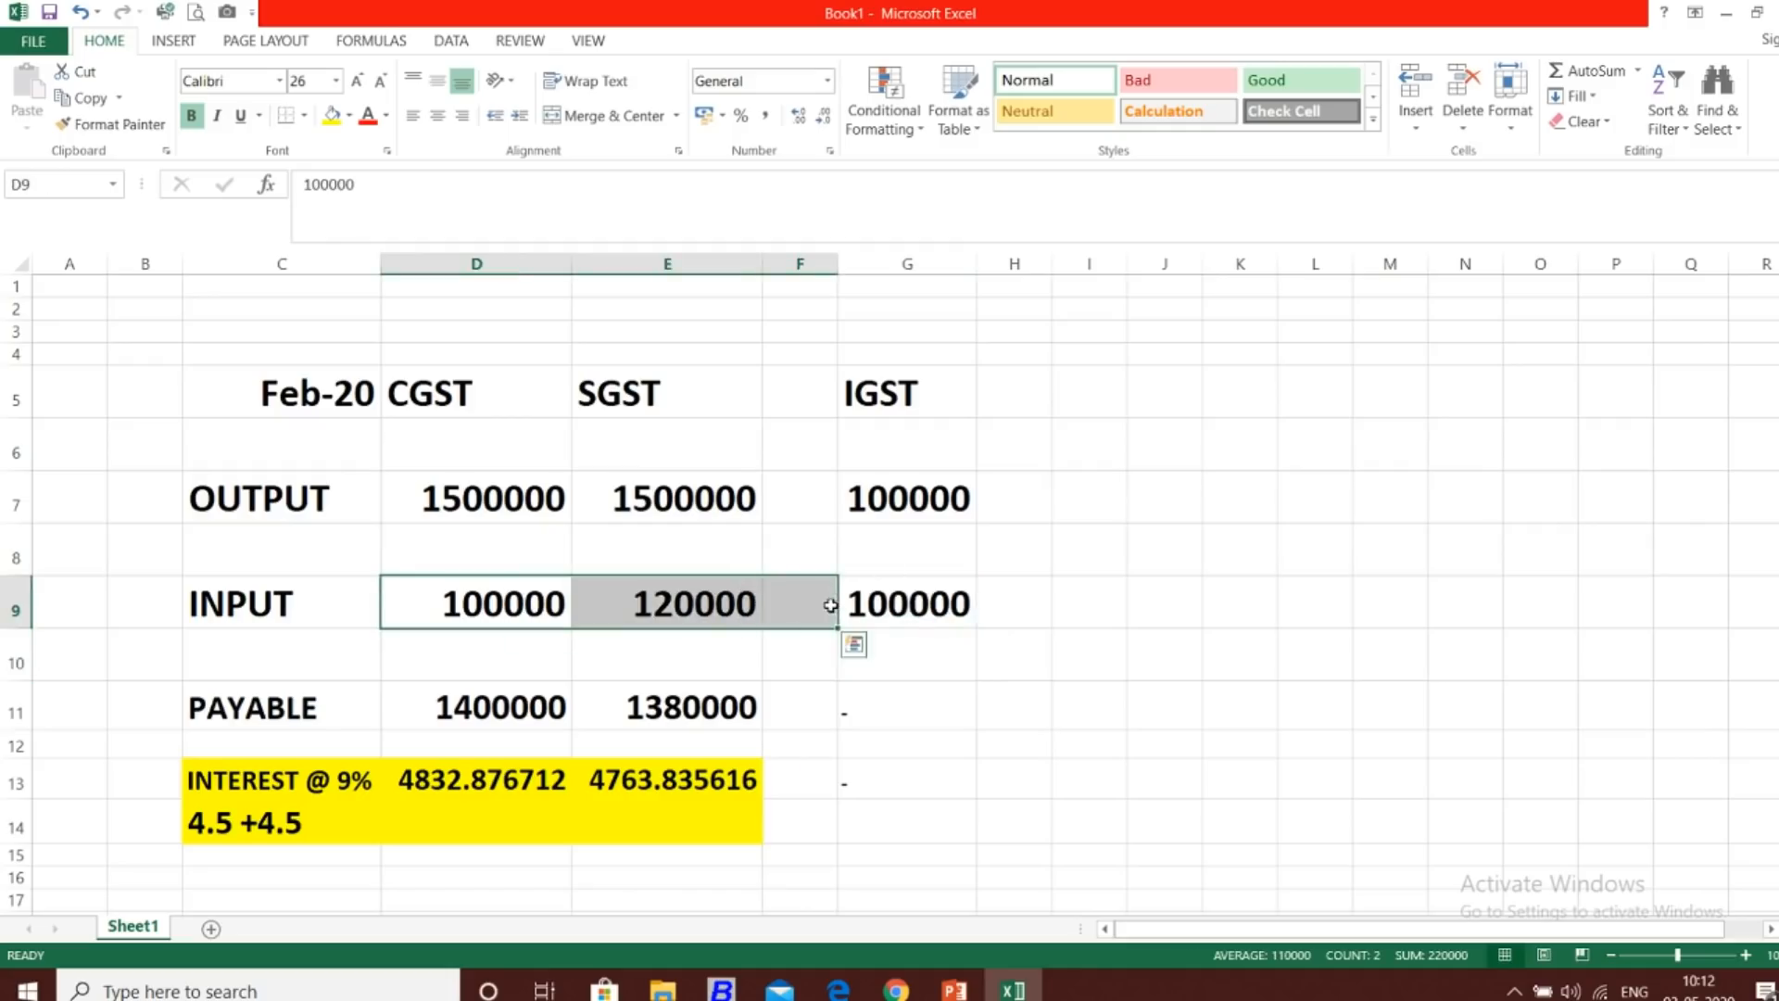
click(580, 607)
click(903, 610)
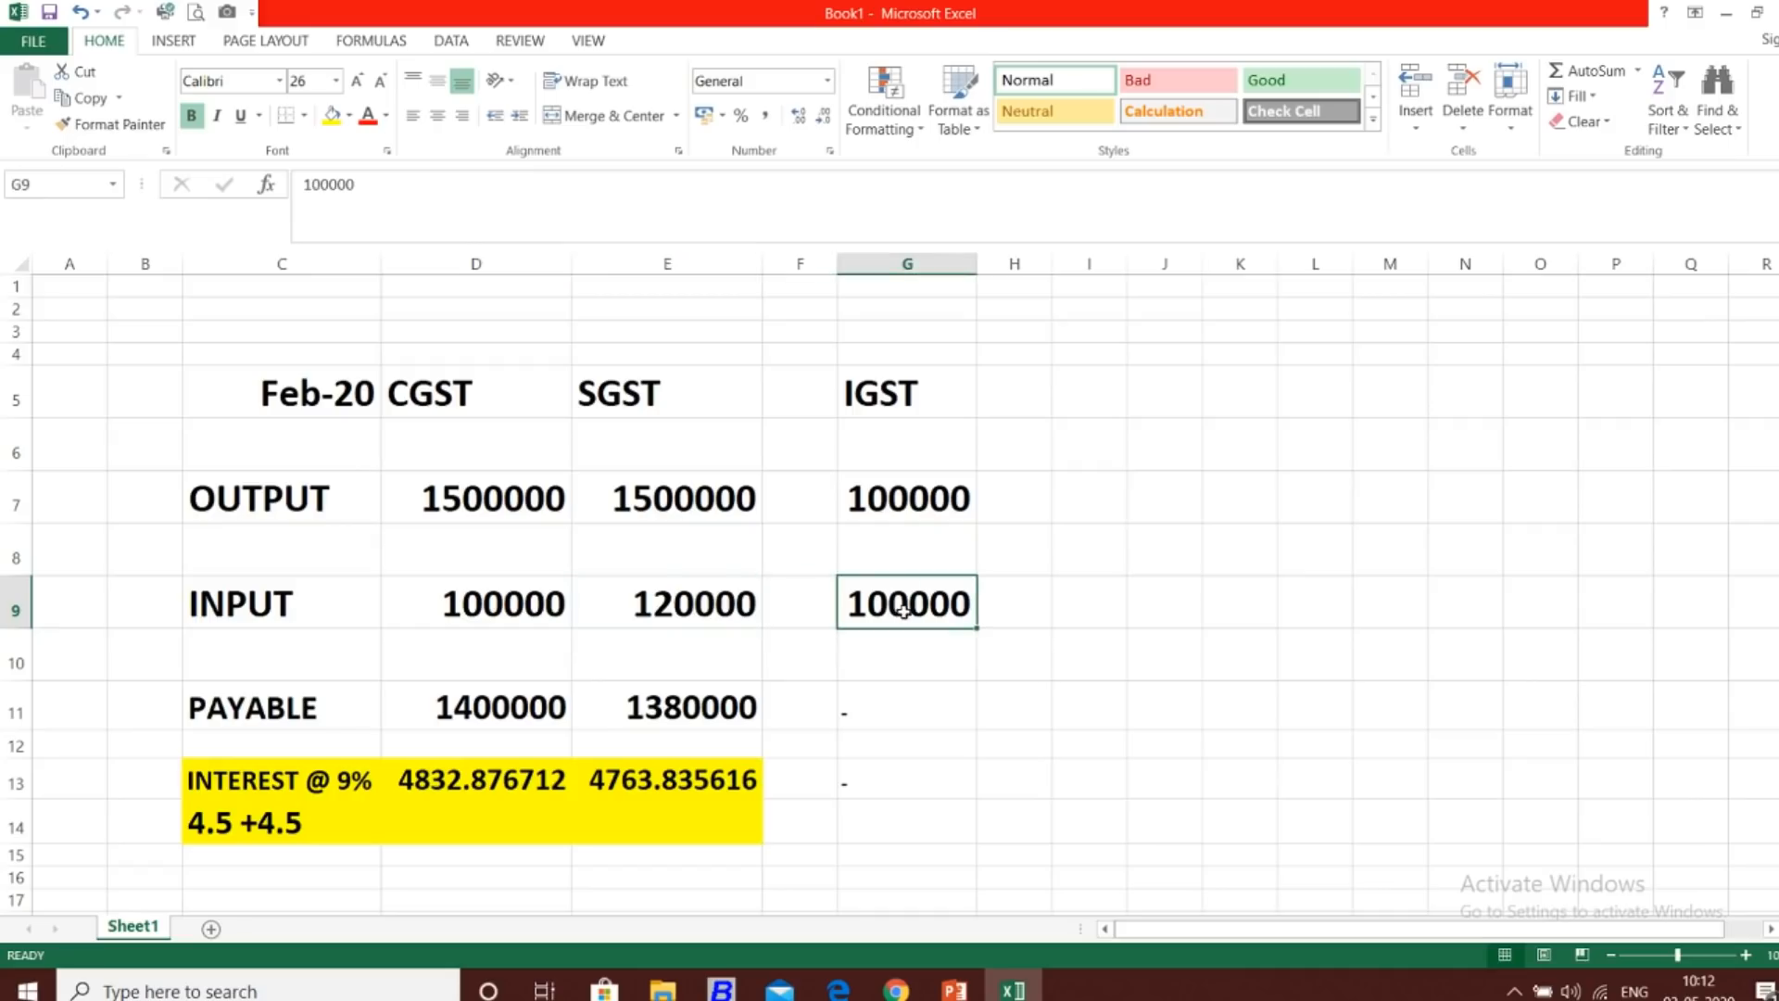
Check the CGST and SGST formulas in the PAYABLE row against the IGST output and input amounts.
click(322, 390)
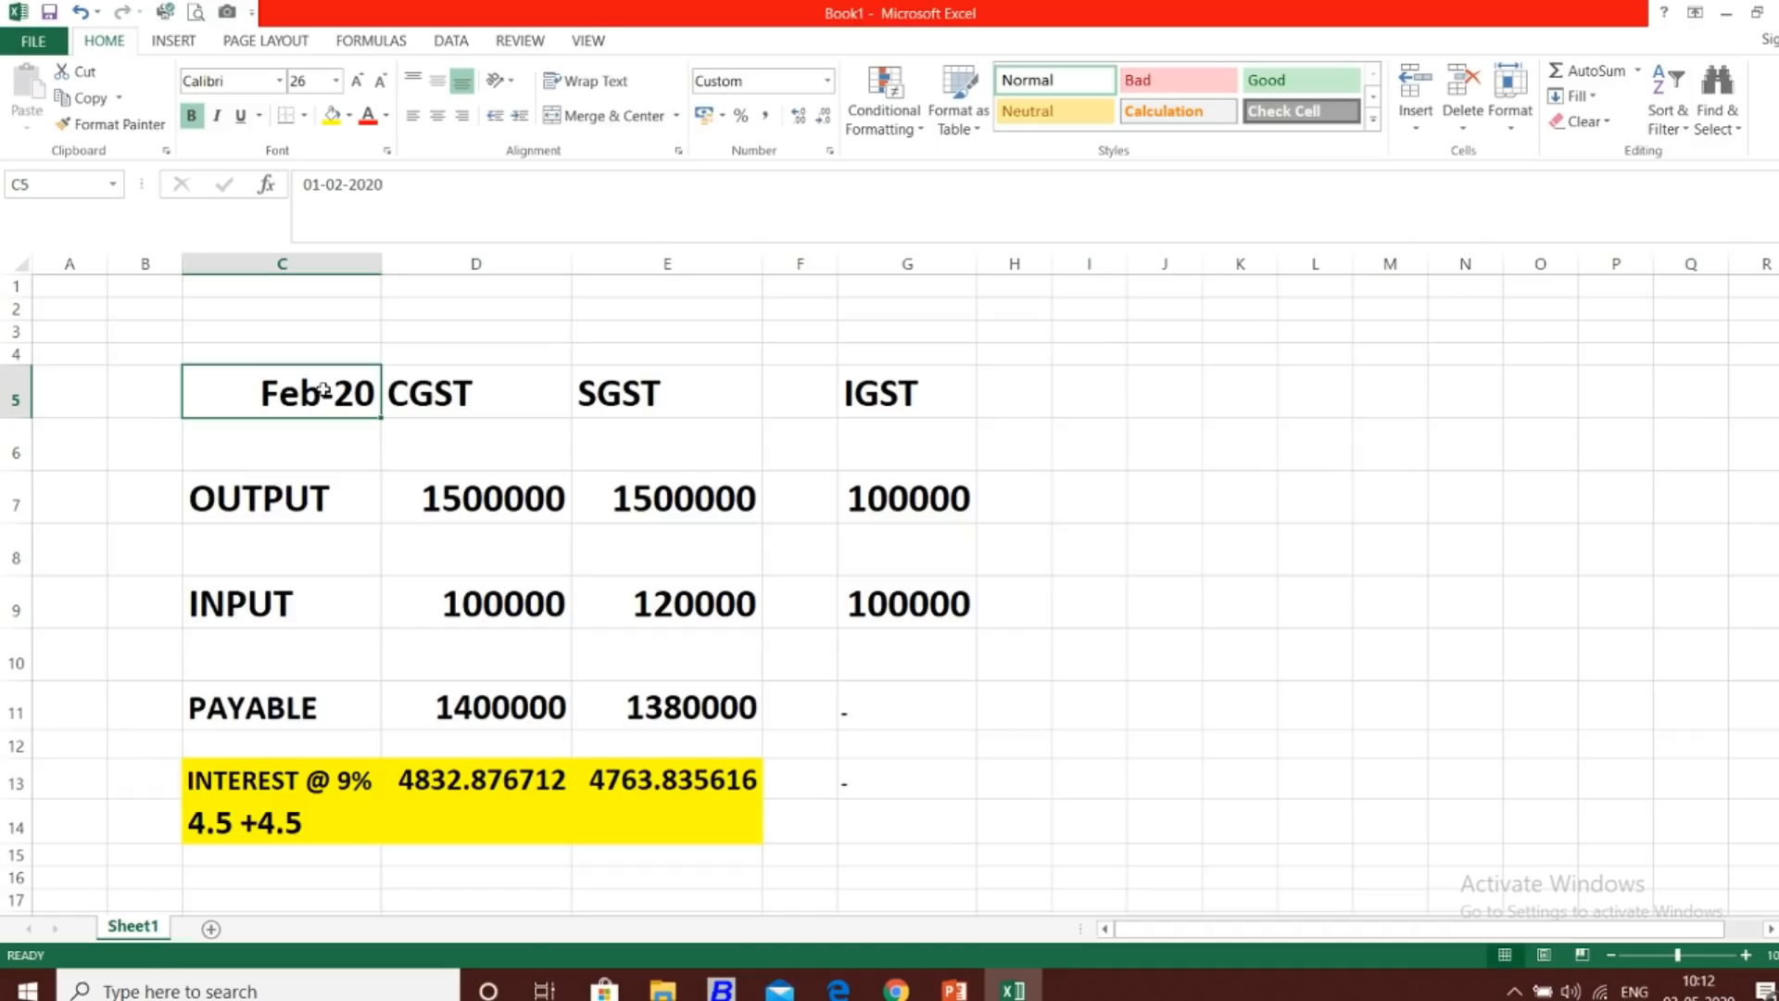
click(548, 691)
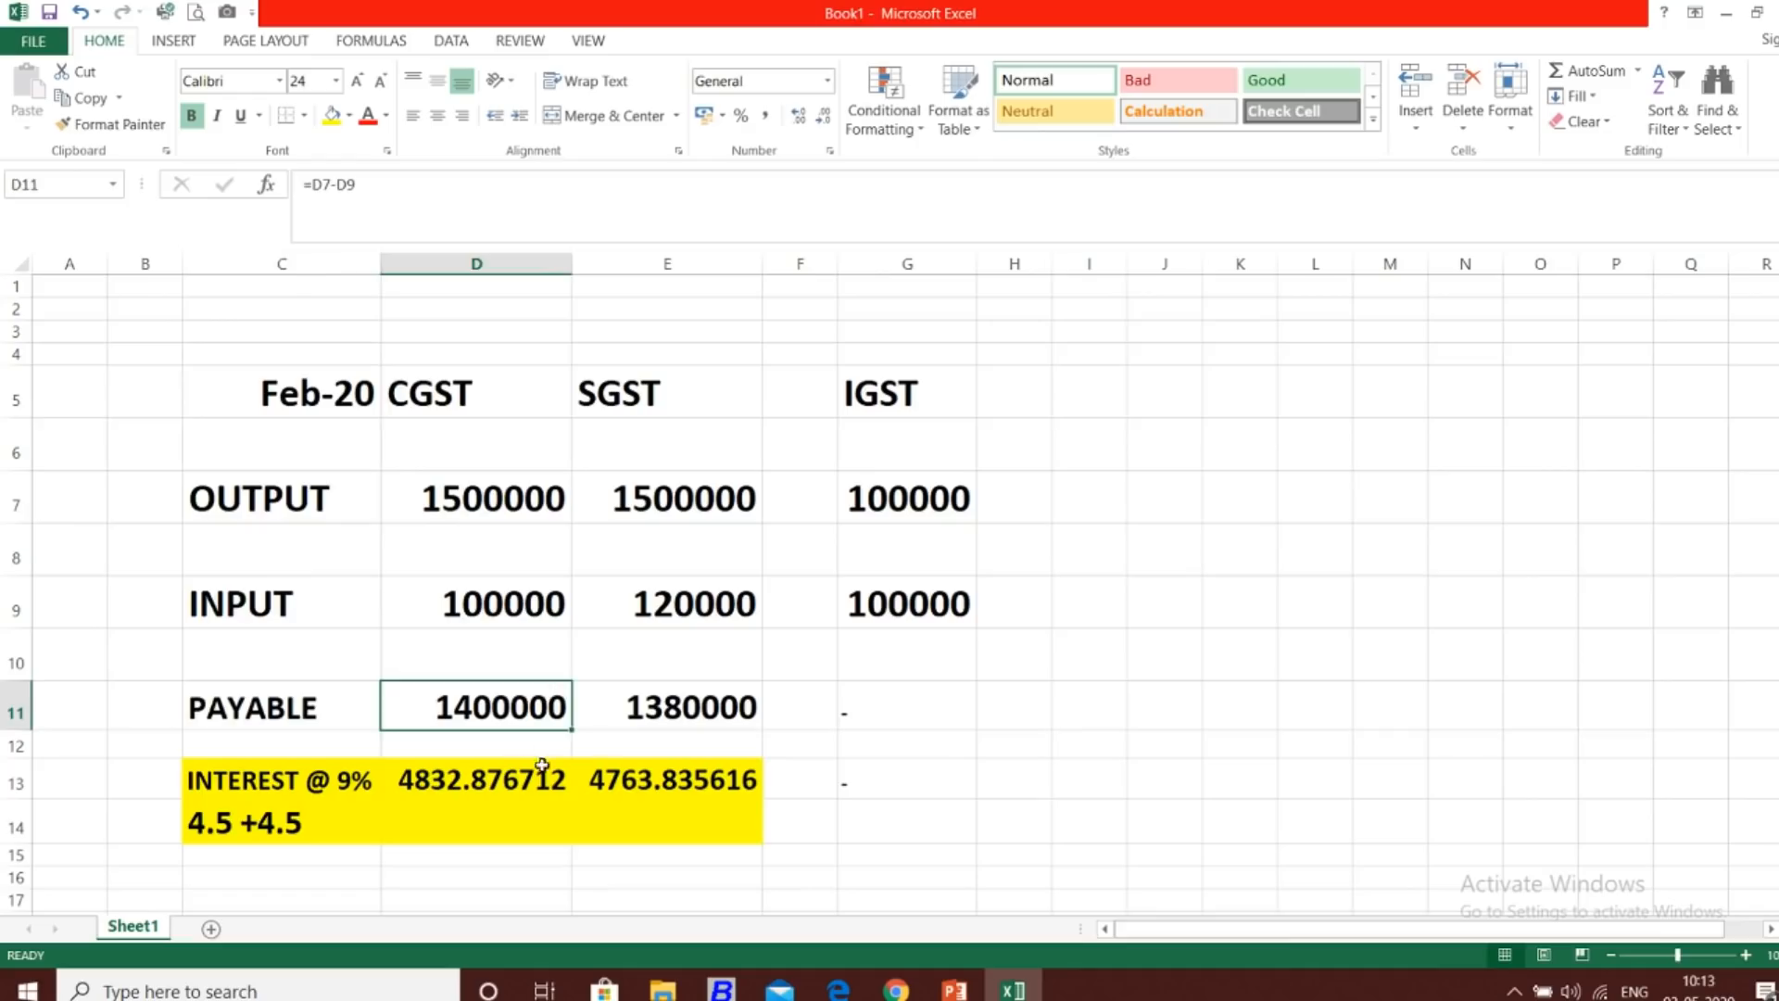
click(695, 721)
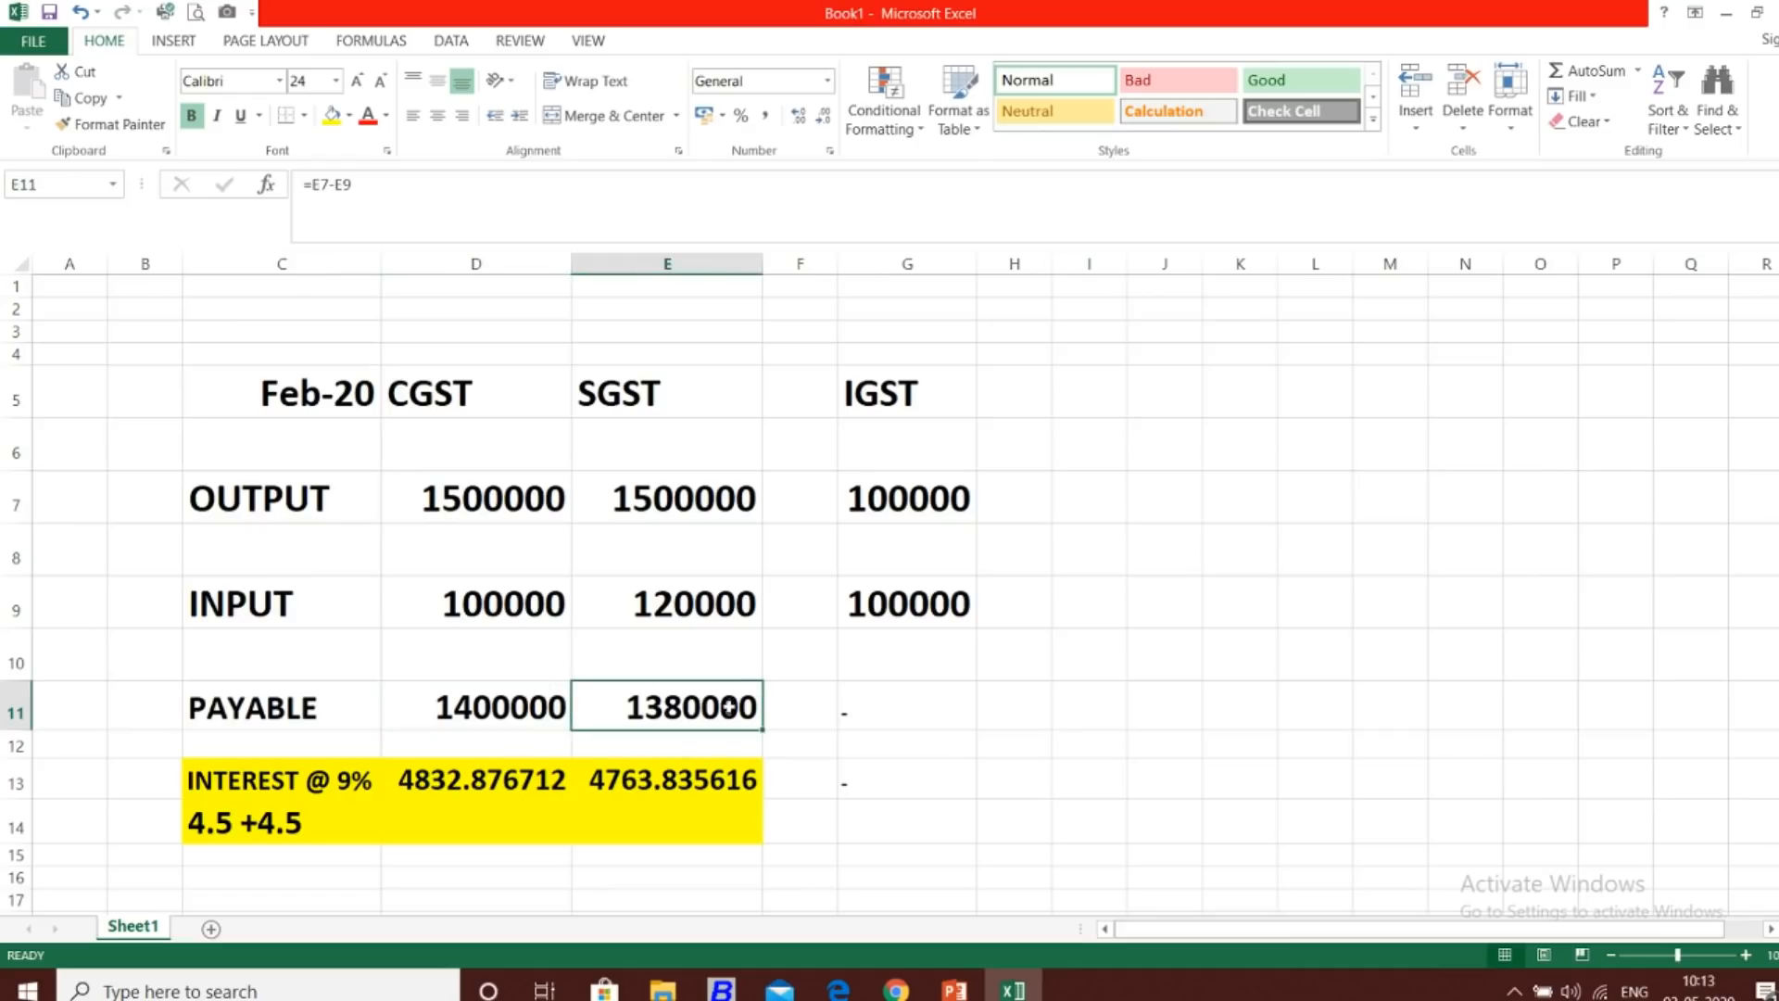
click(922, 476)
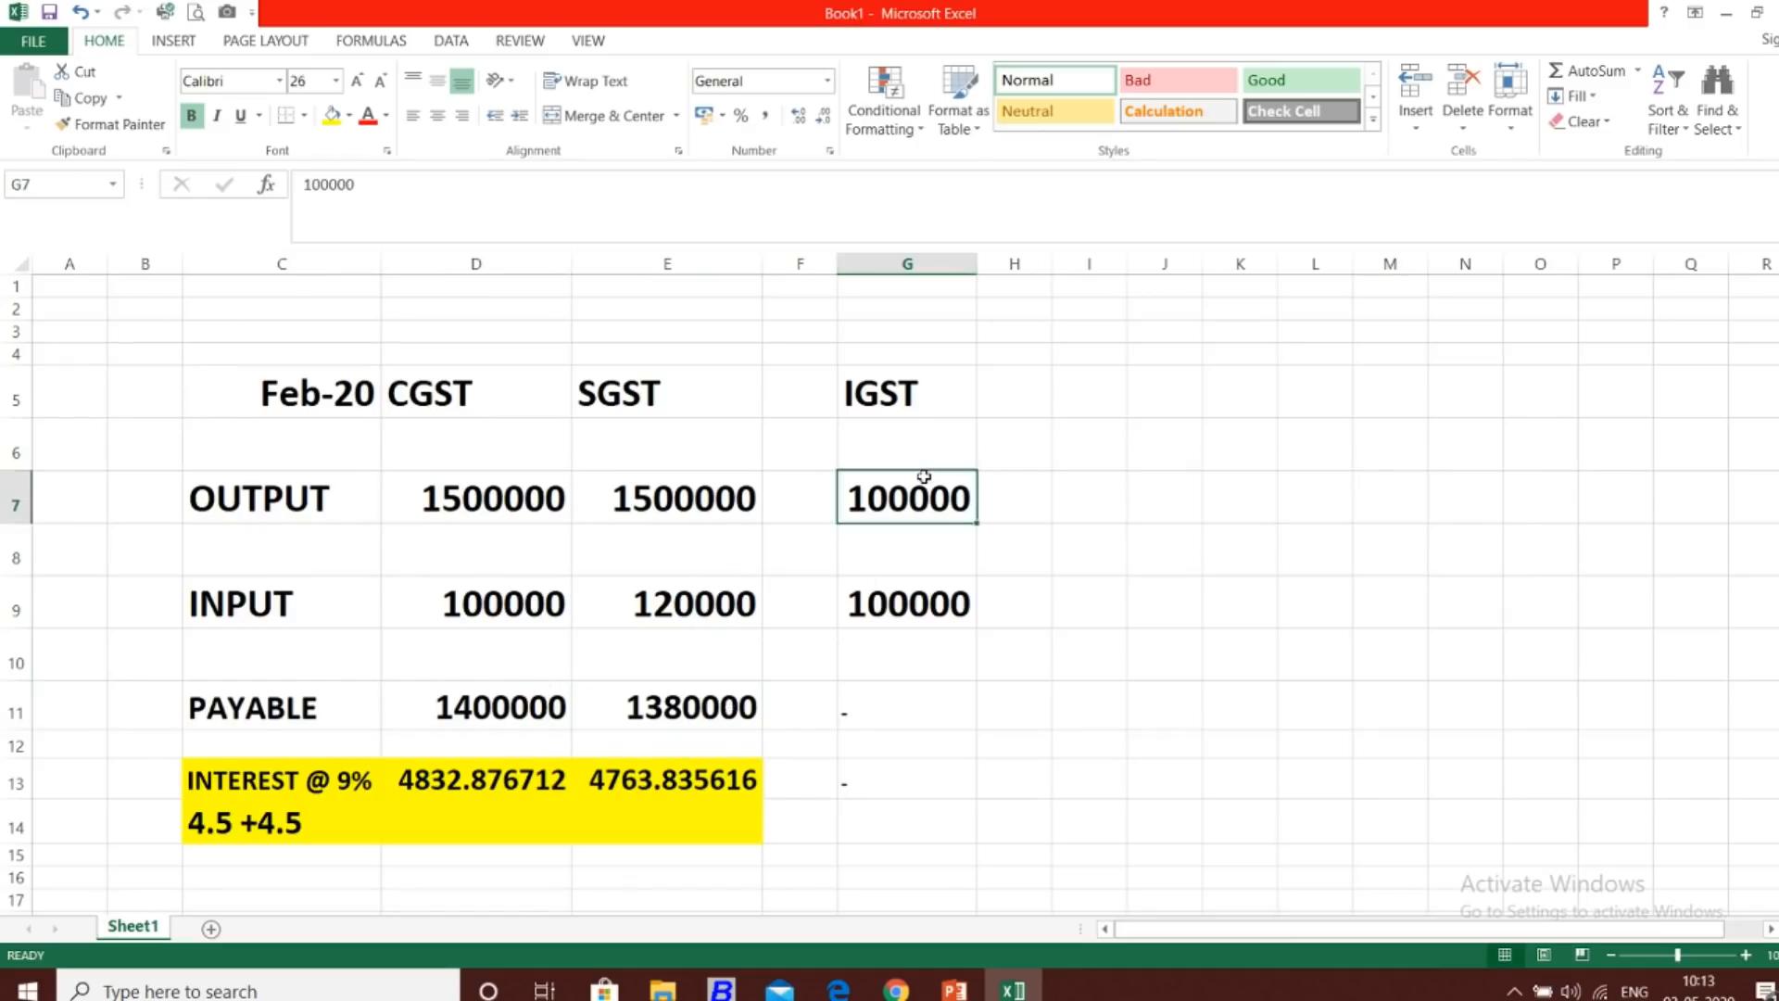
click(922, 617)
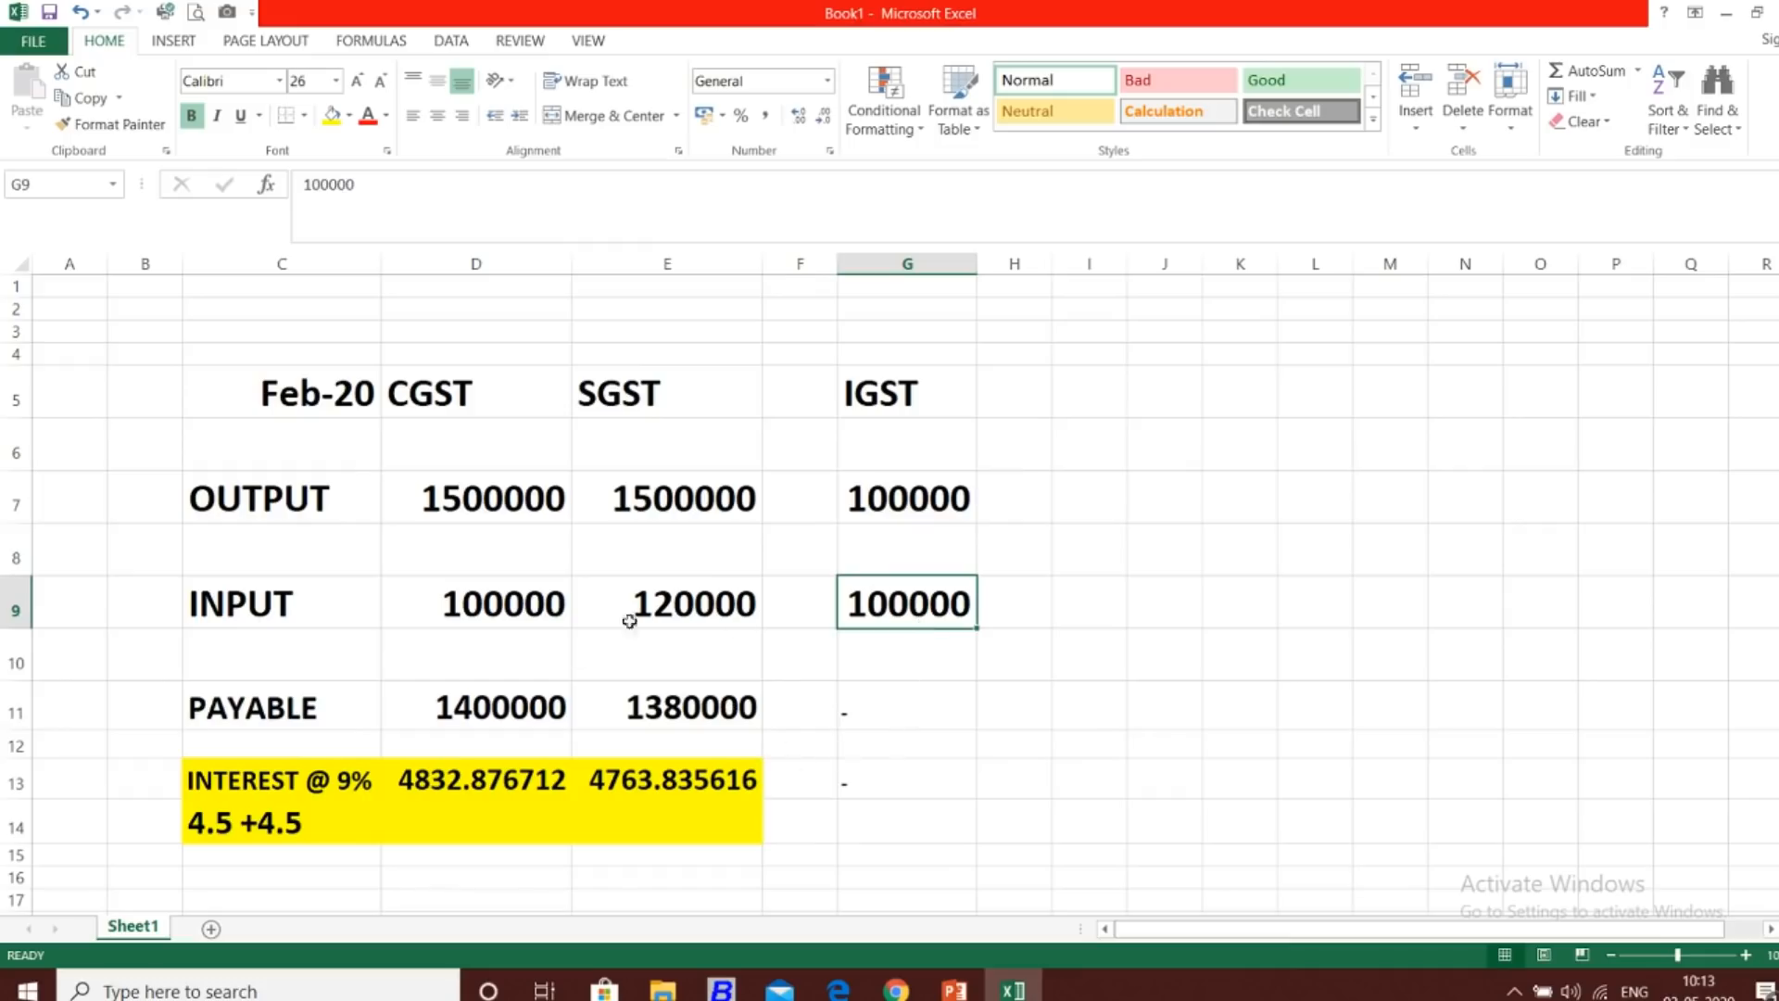
click(503, 704)
drag(503, 704, 655, 707)
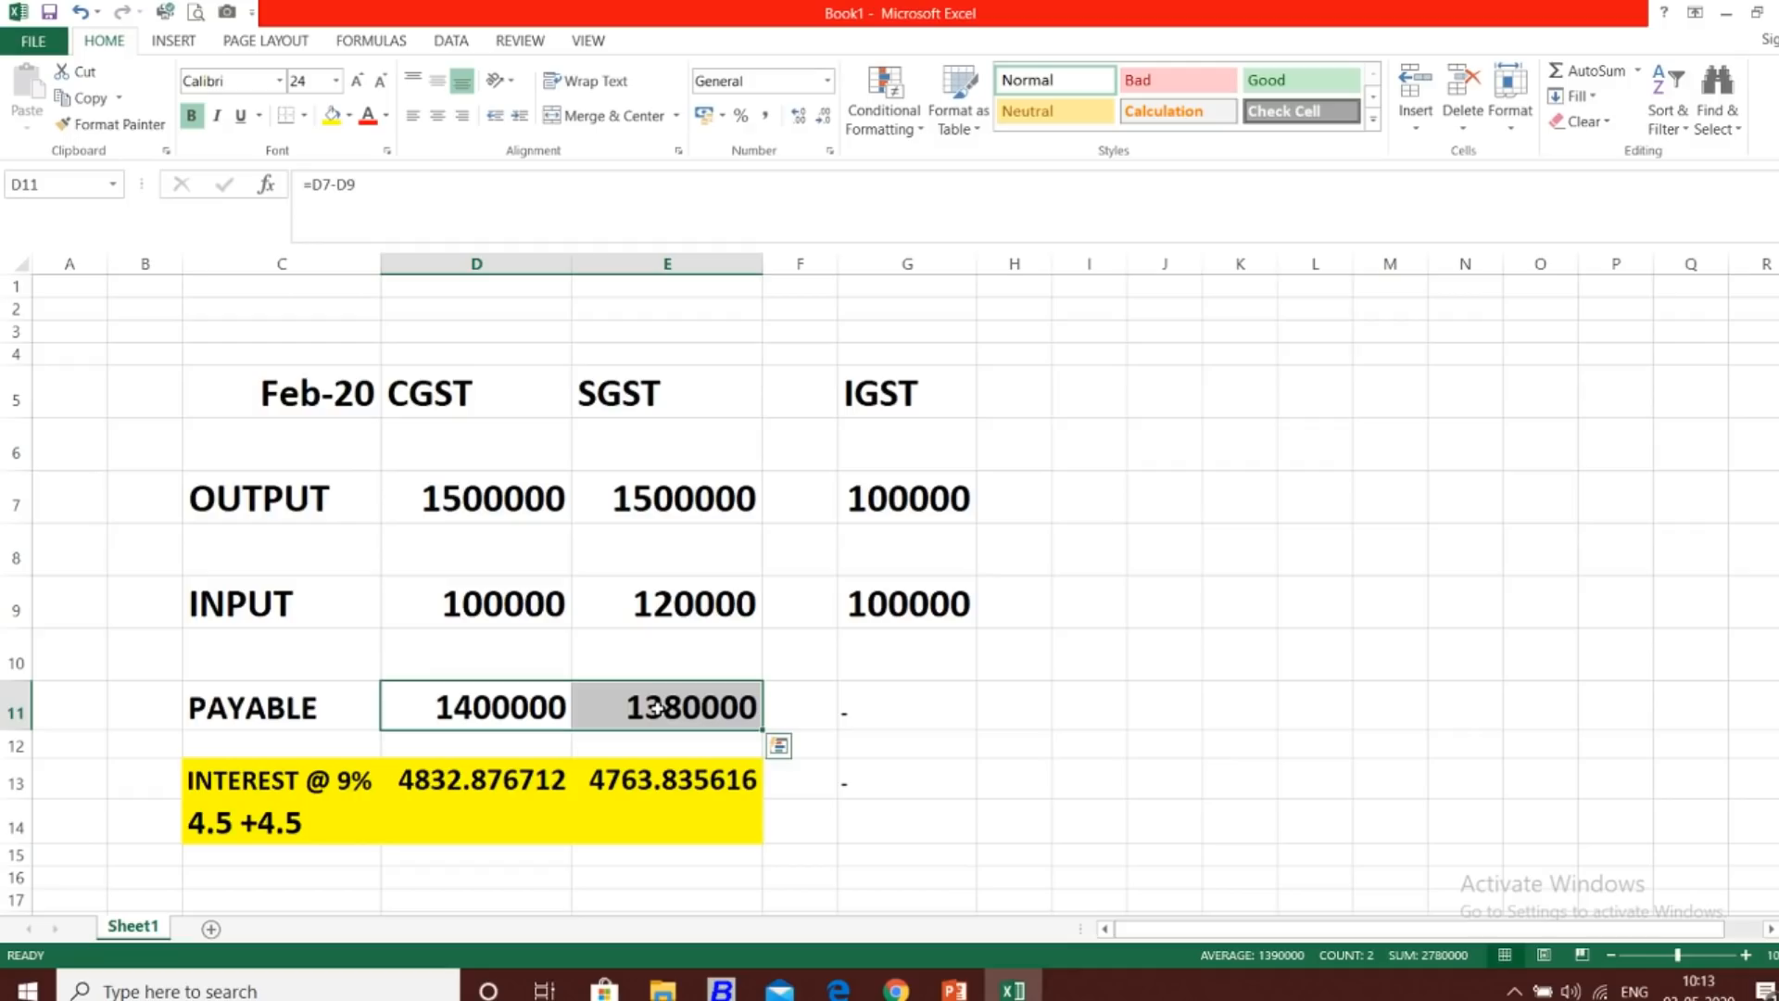
Examine the 9% interest row's CGST and SGST calculations together with the payable amounts they are based on.
click(282, 747)
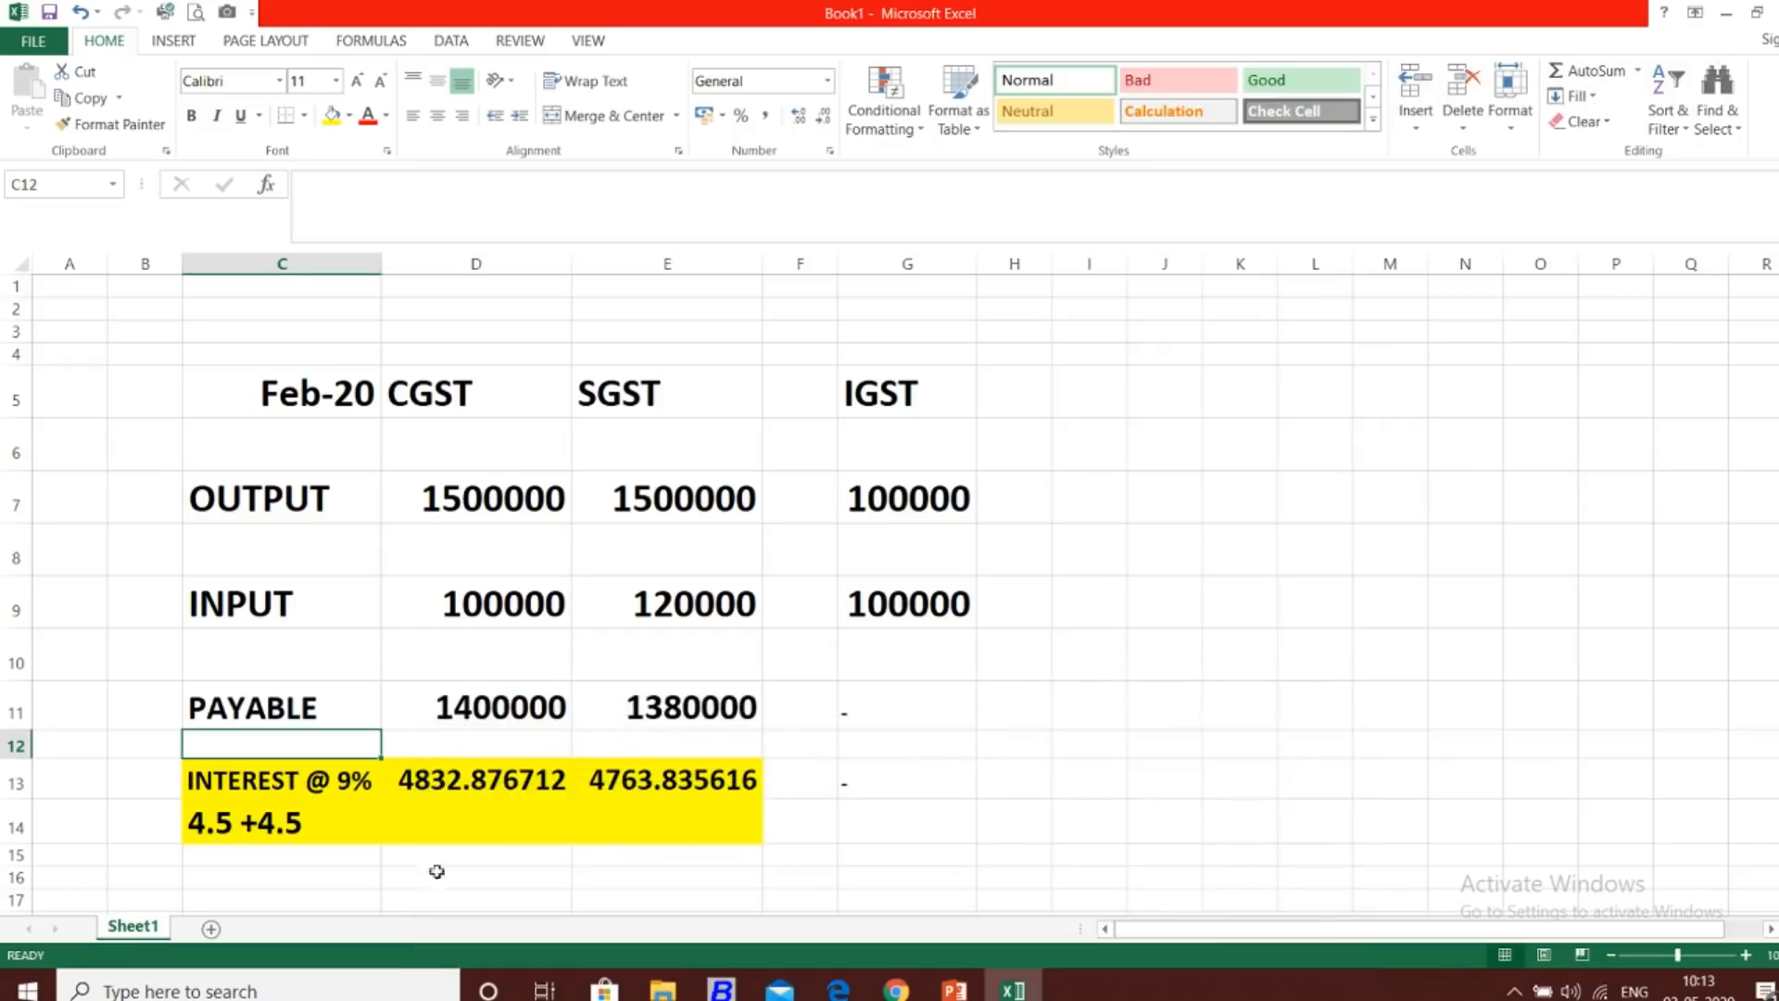
key(Down)
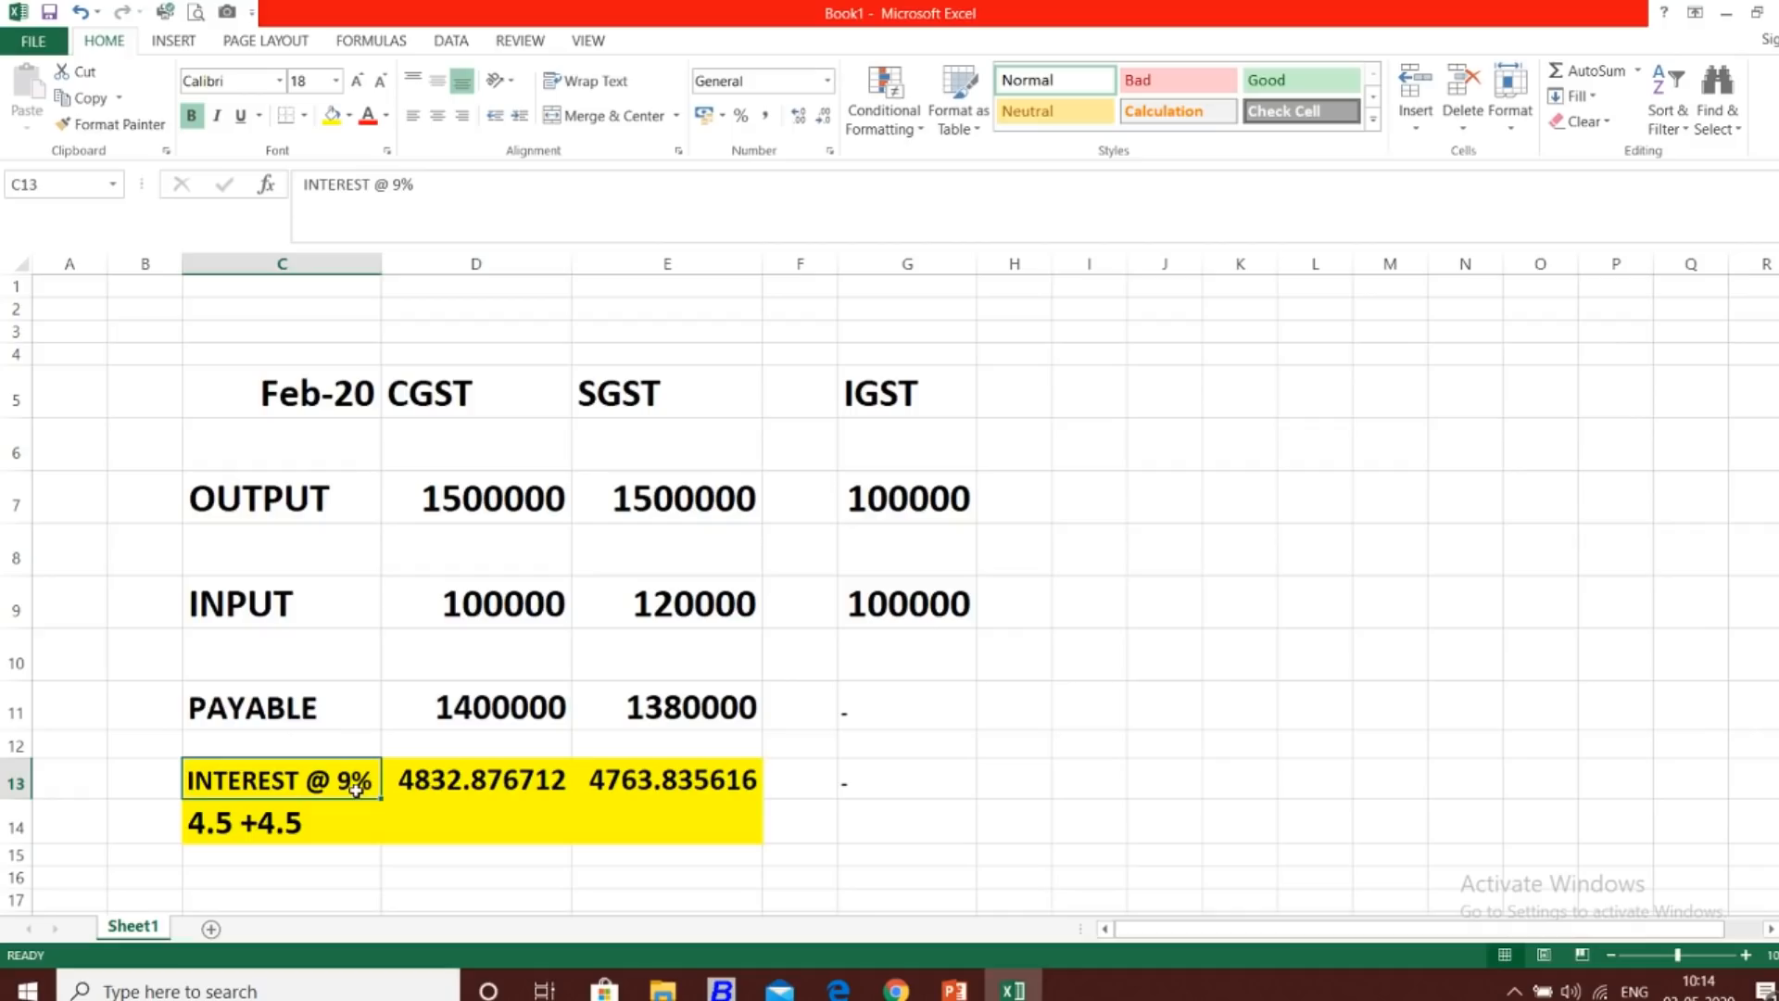
click(464, 778)
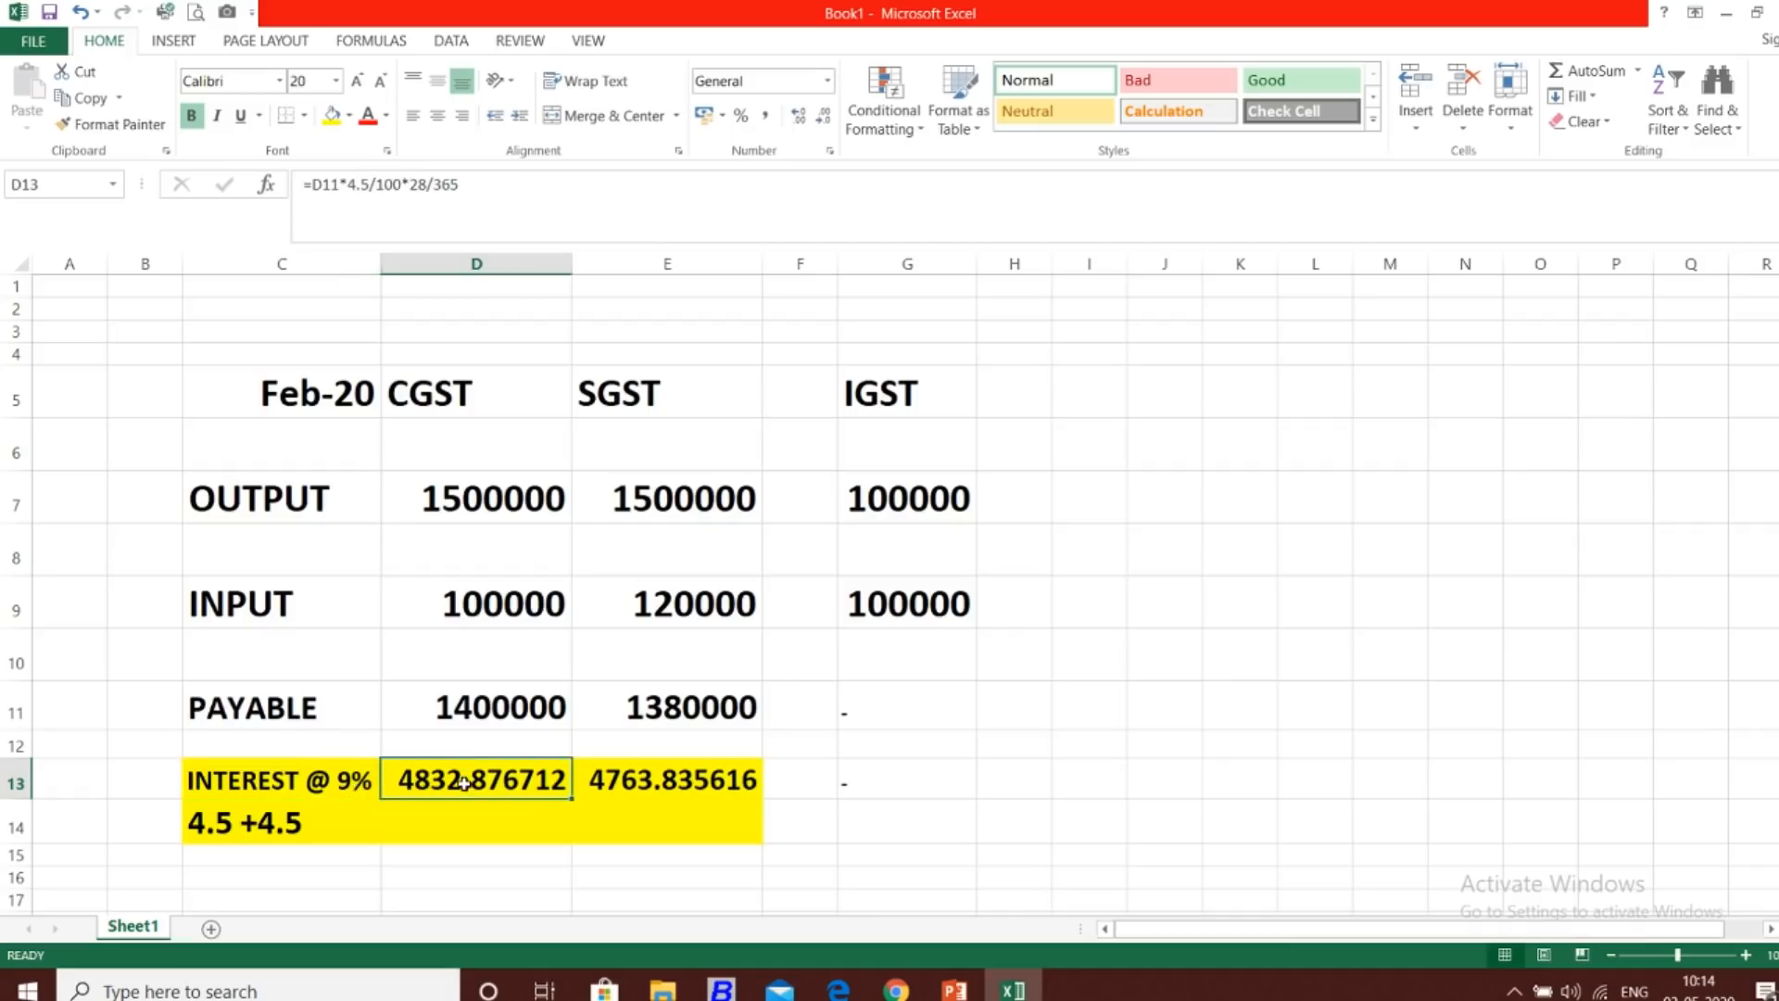
click(460, 698)
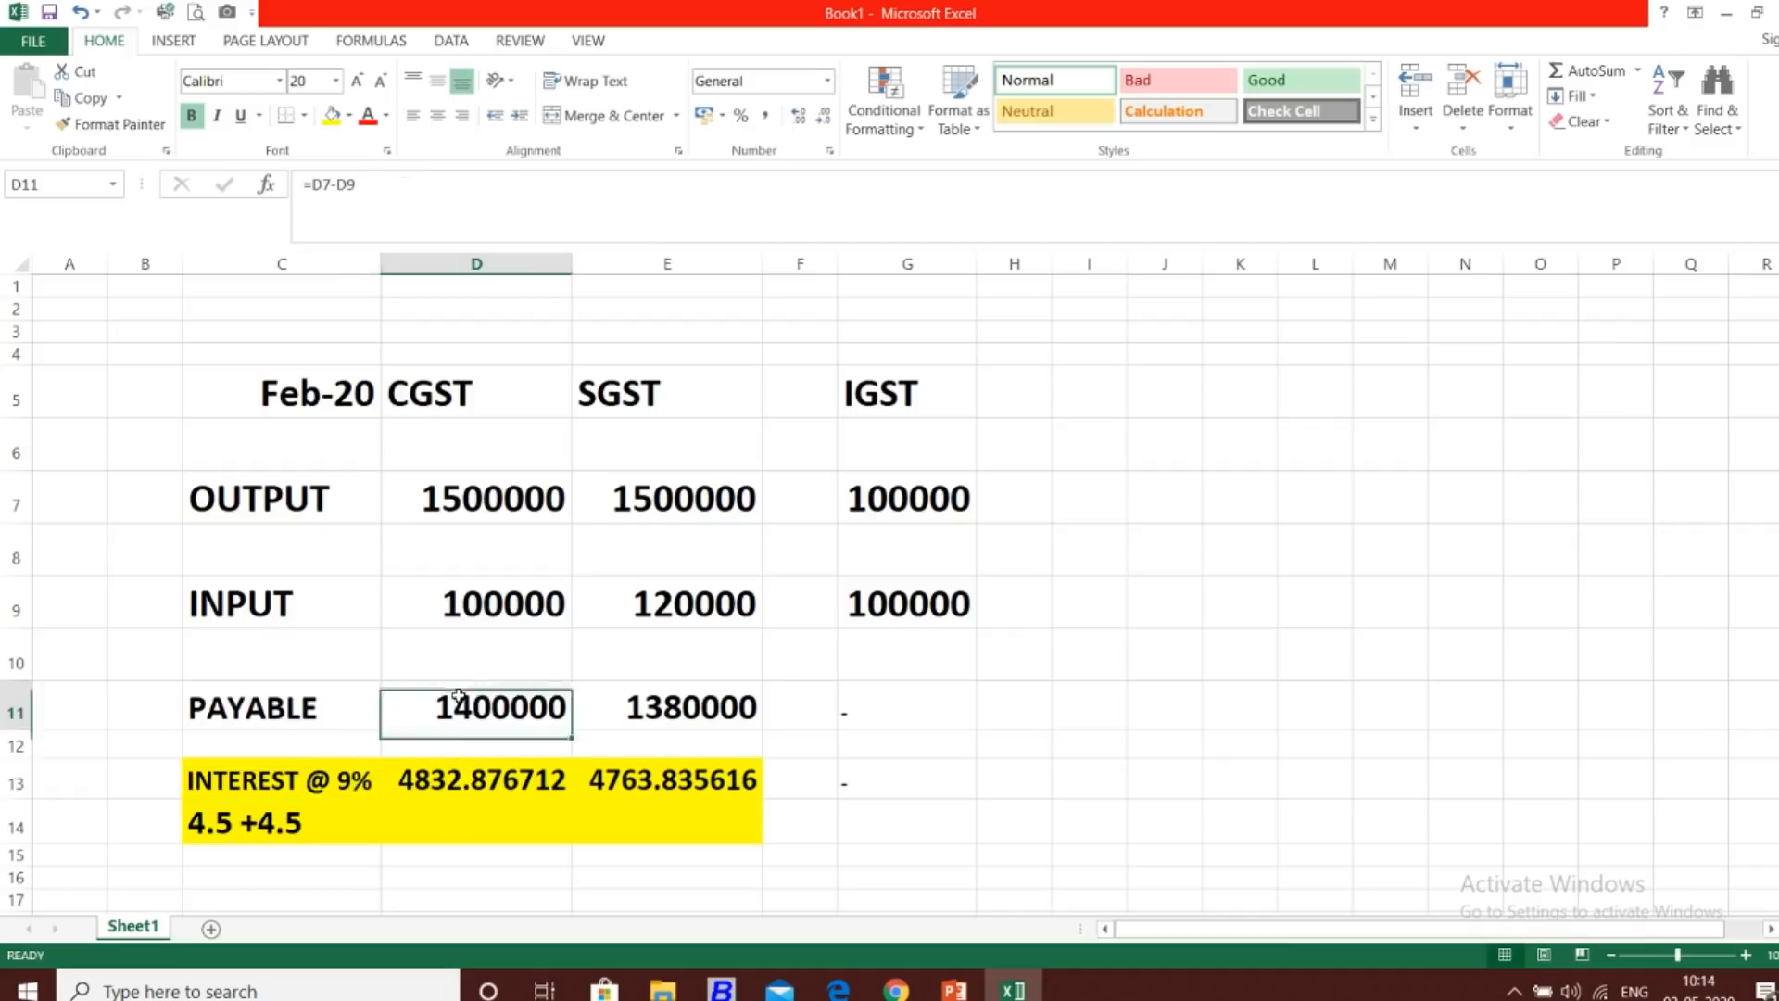
click(477, 804)
click(480, 780)
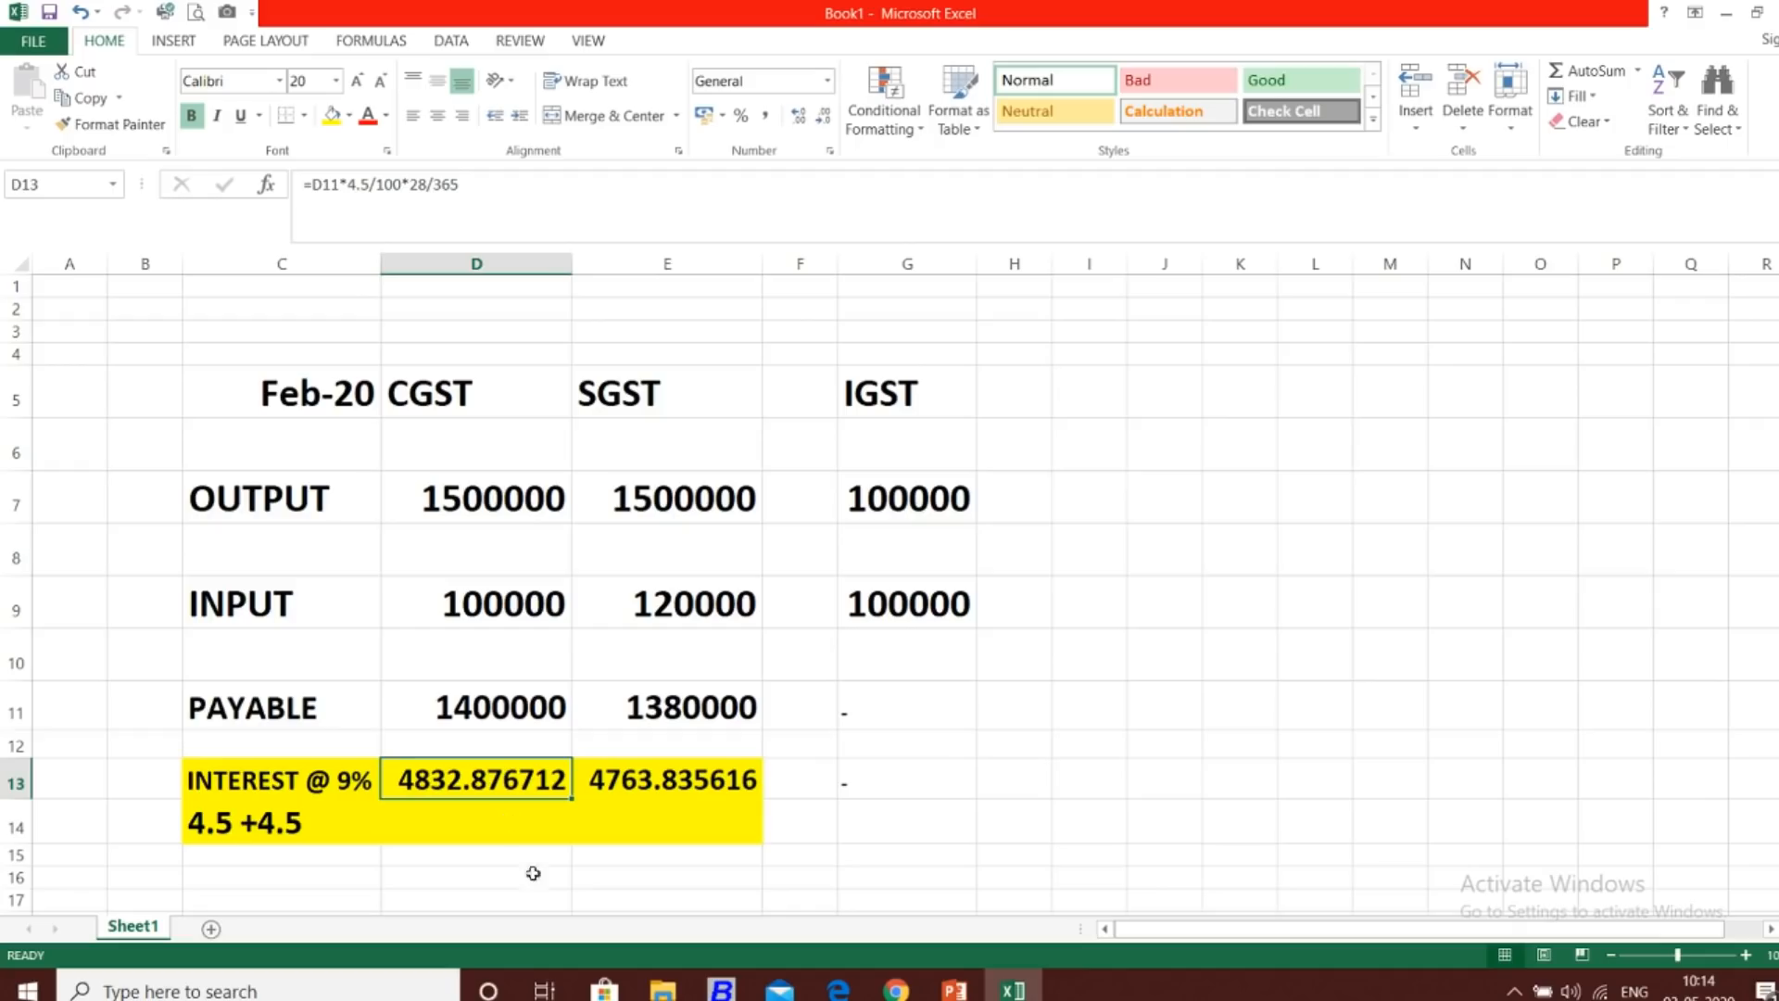
click(684, 813)
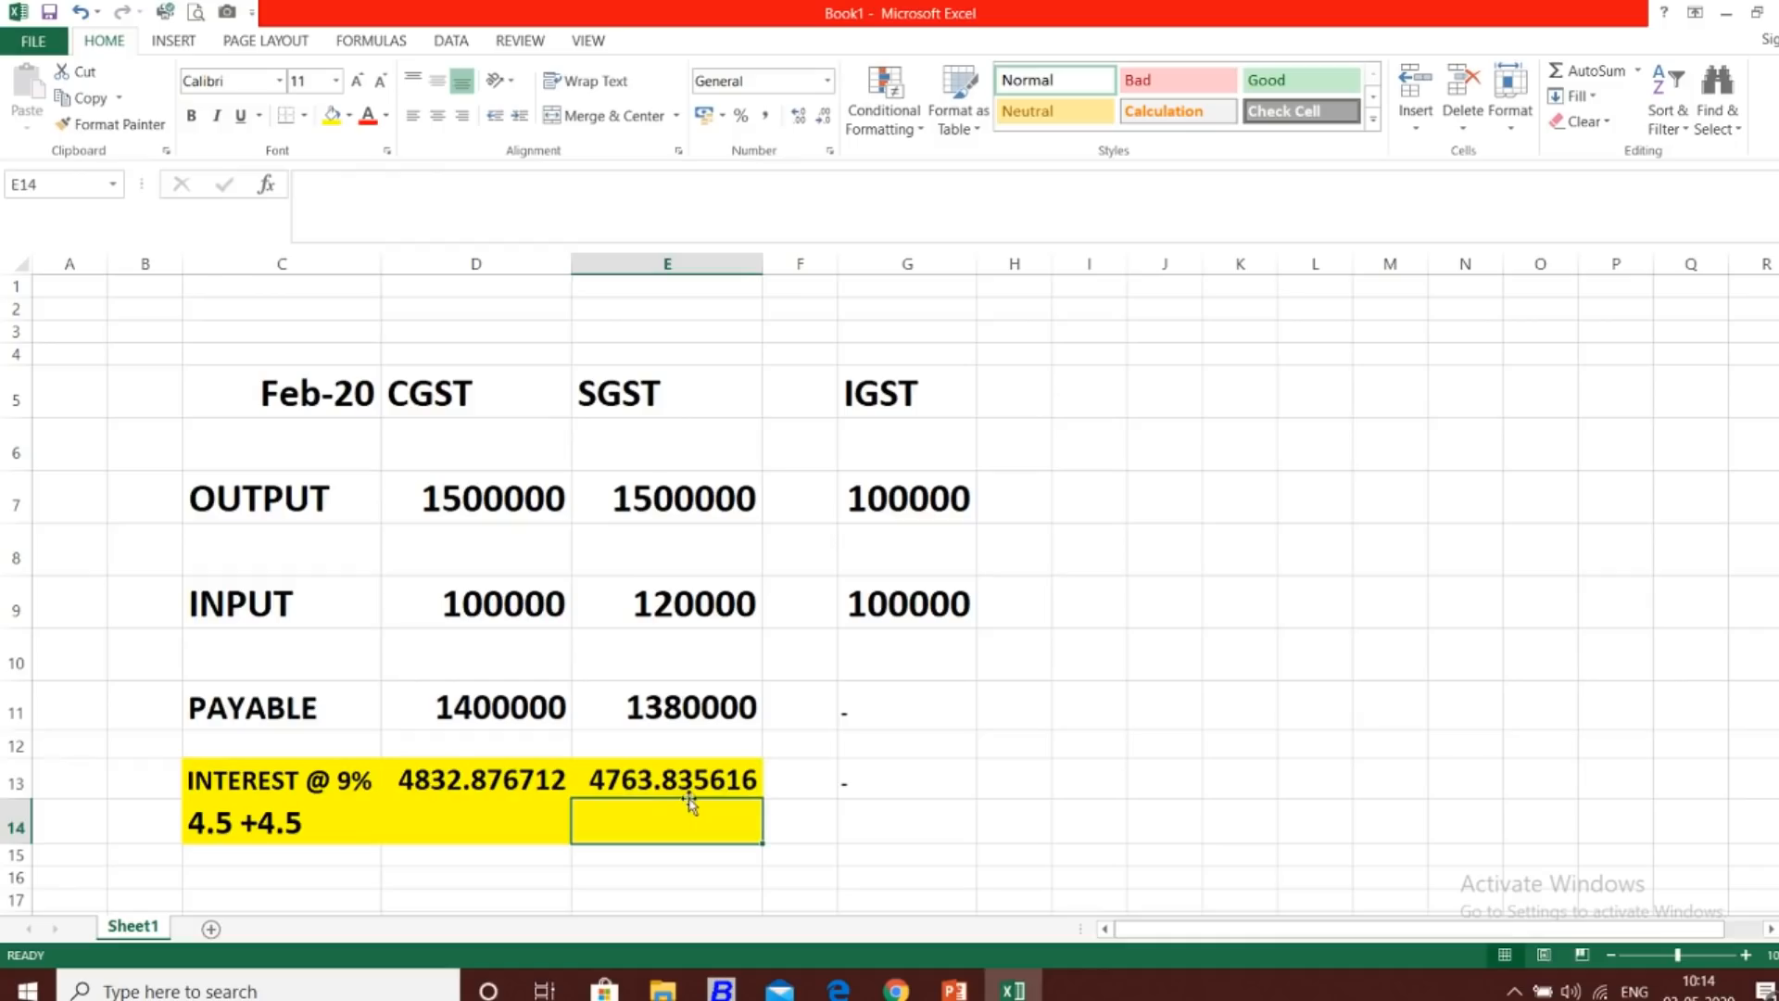
ctrl+scroll(561, 806, up, 1)
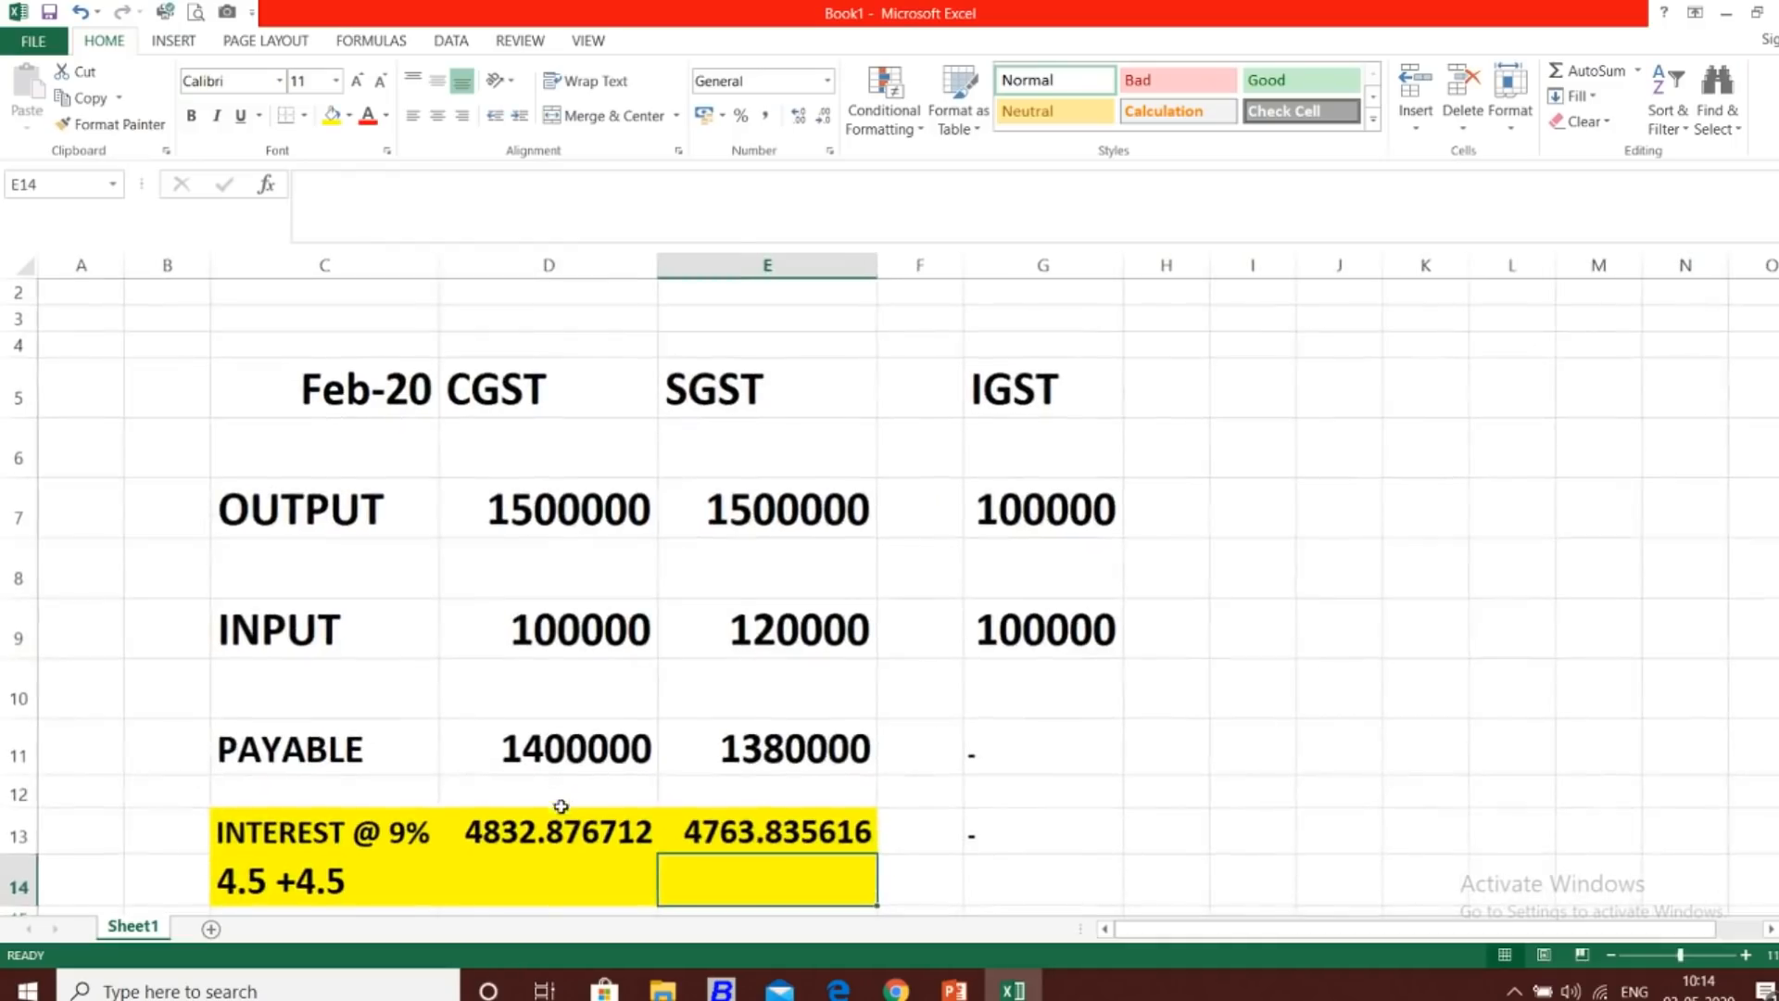
drag(561, 806, 741, 825)
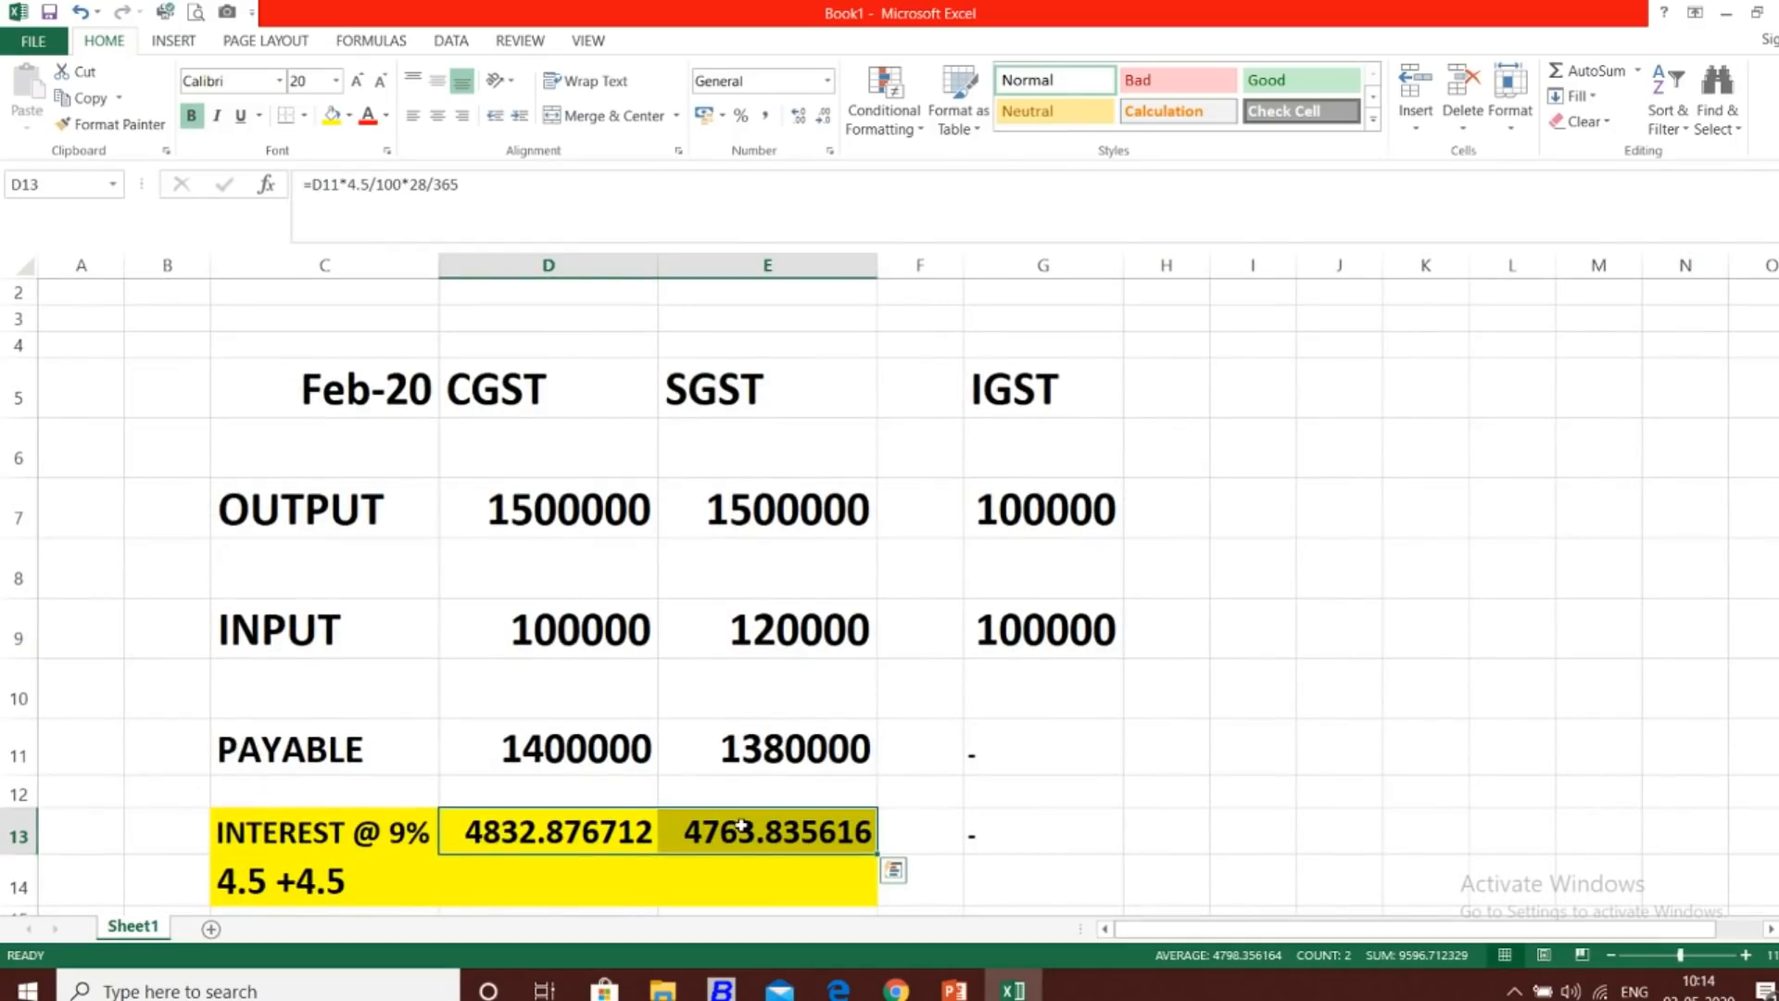
key(Up)
key(Up)
key(Right)
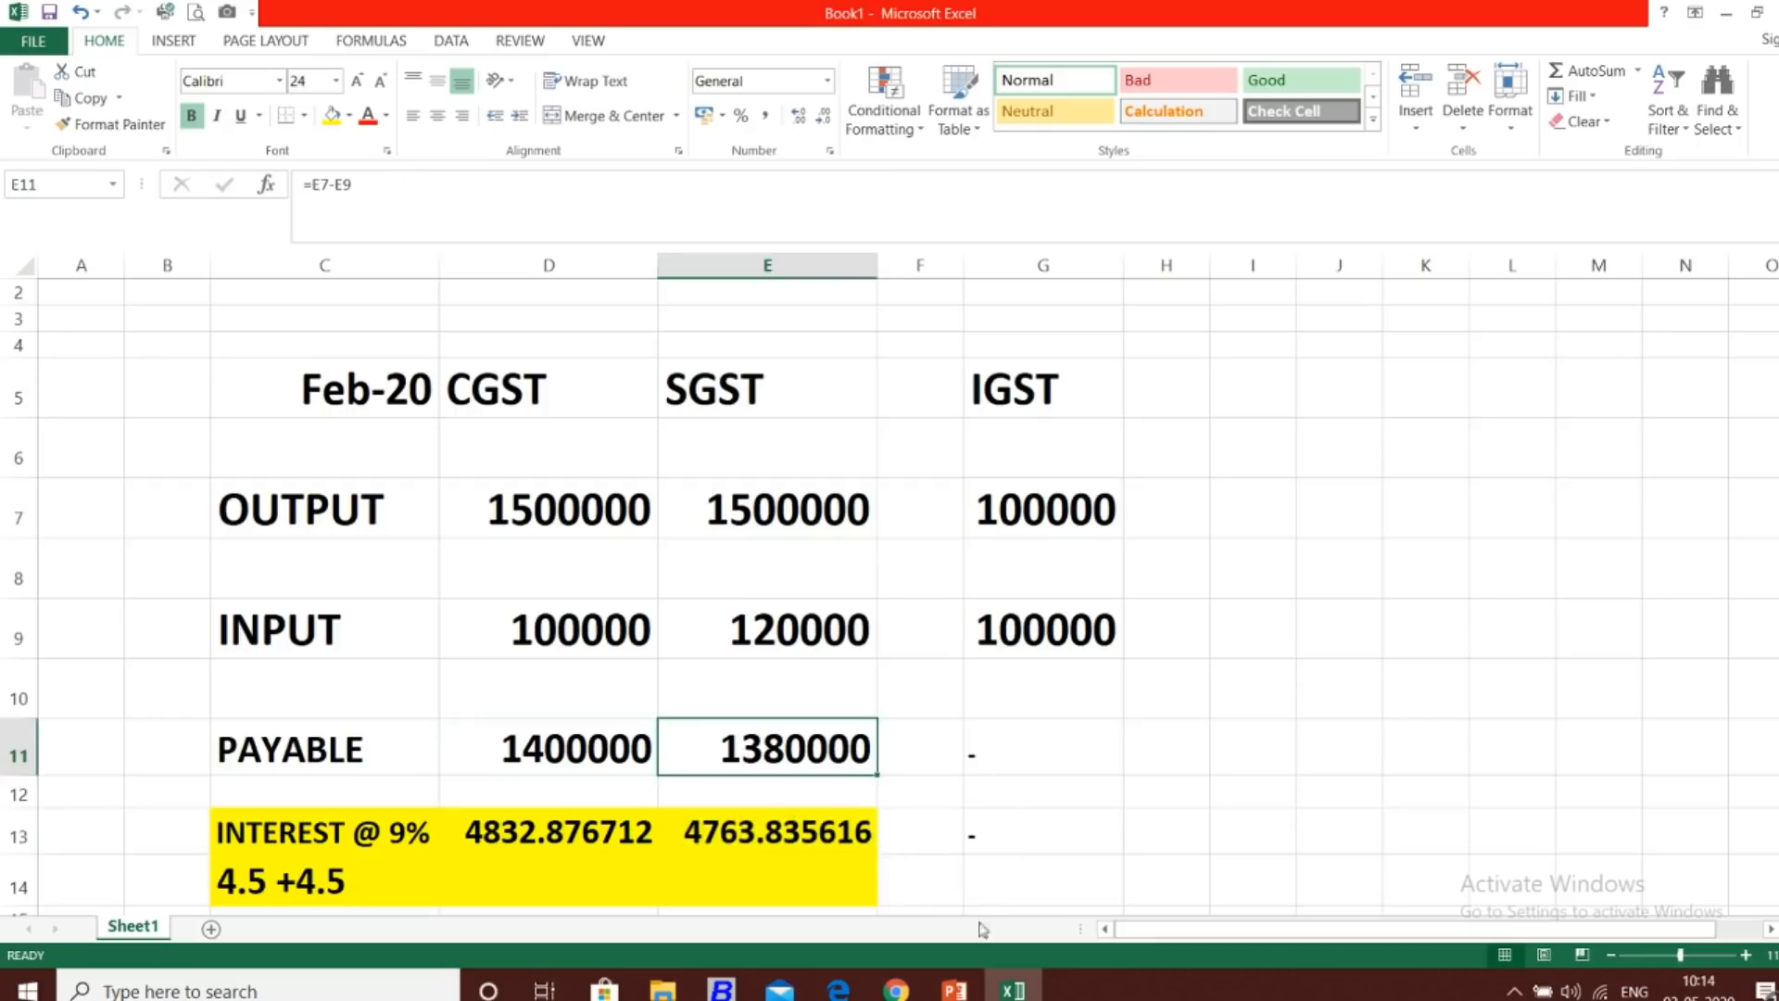
Switch to the GST portal in Chrome and search for the returns of the February filing period.
click(896, 987)
click(985, 512)
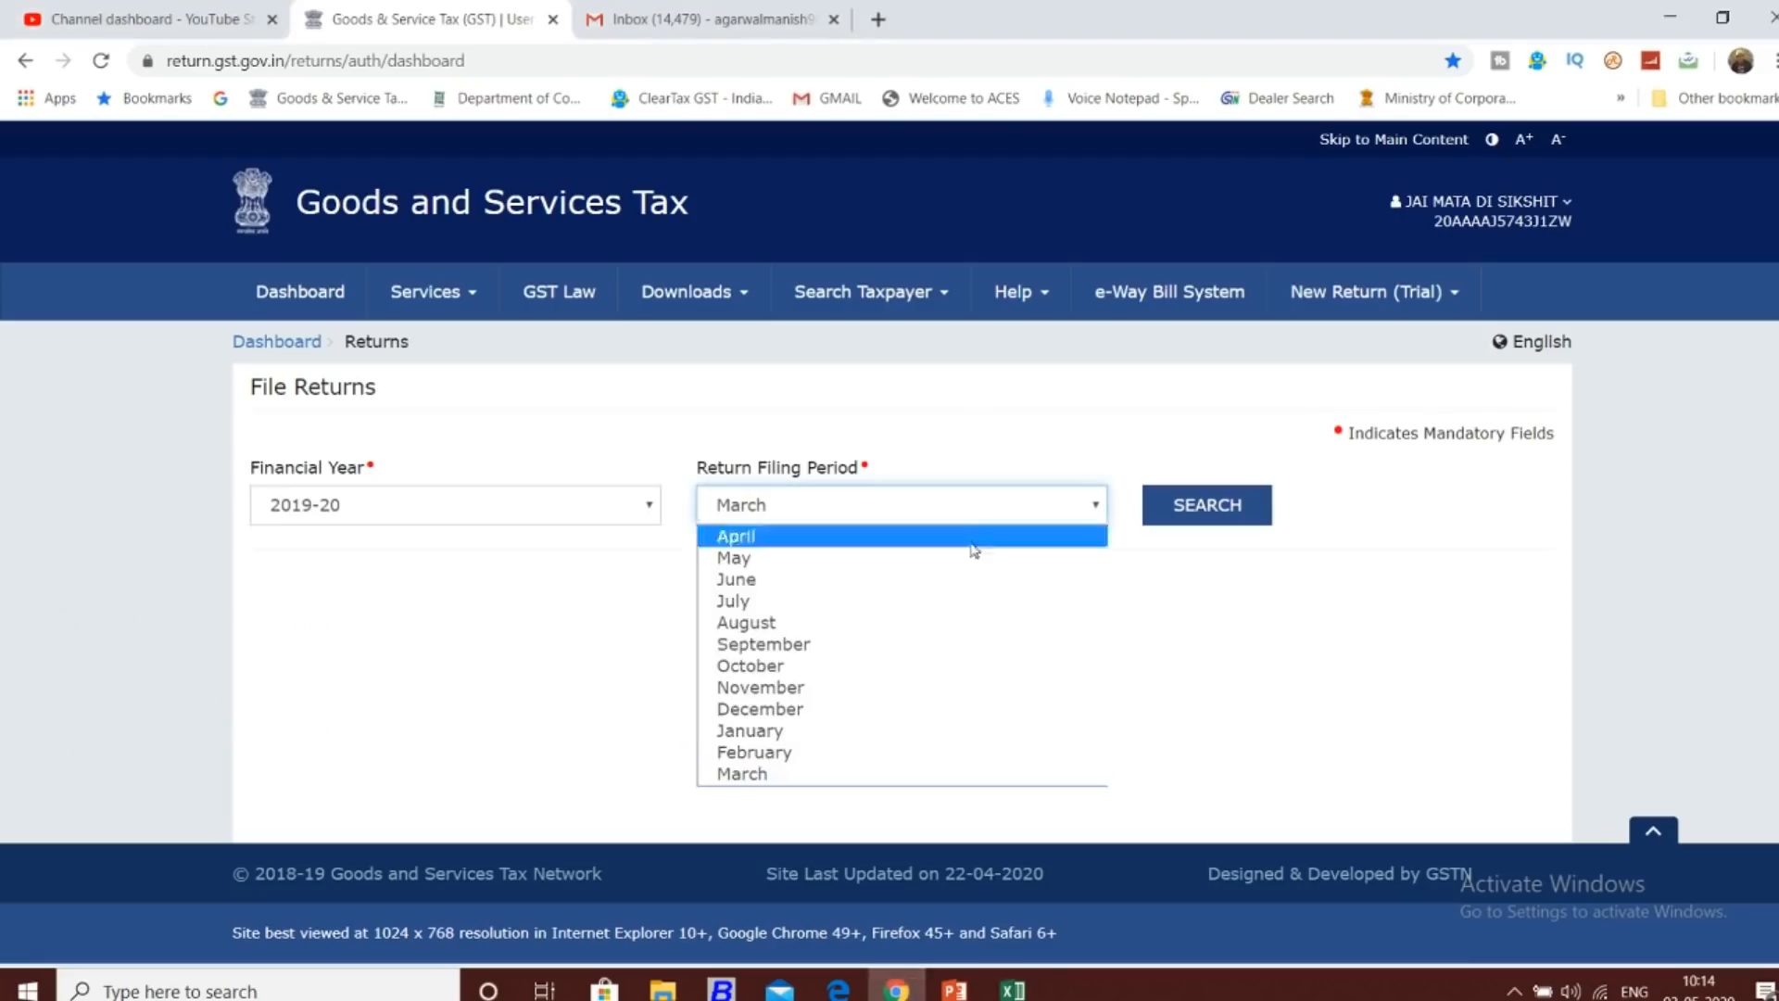
click(954, 751)
click(1209, 519)
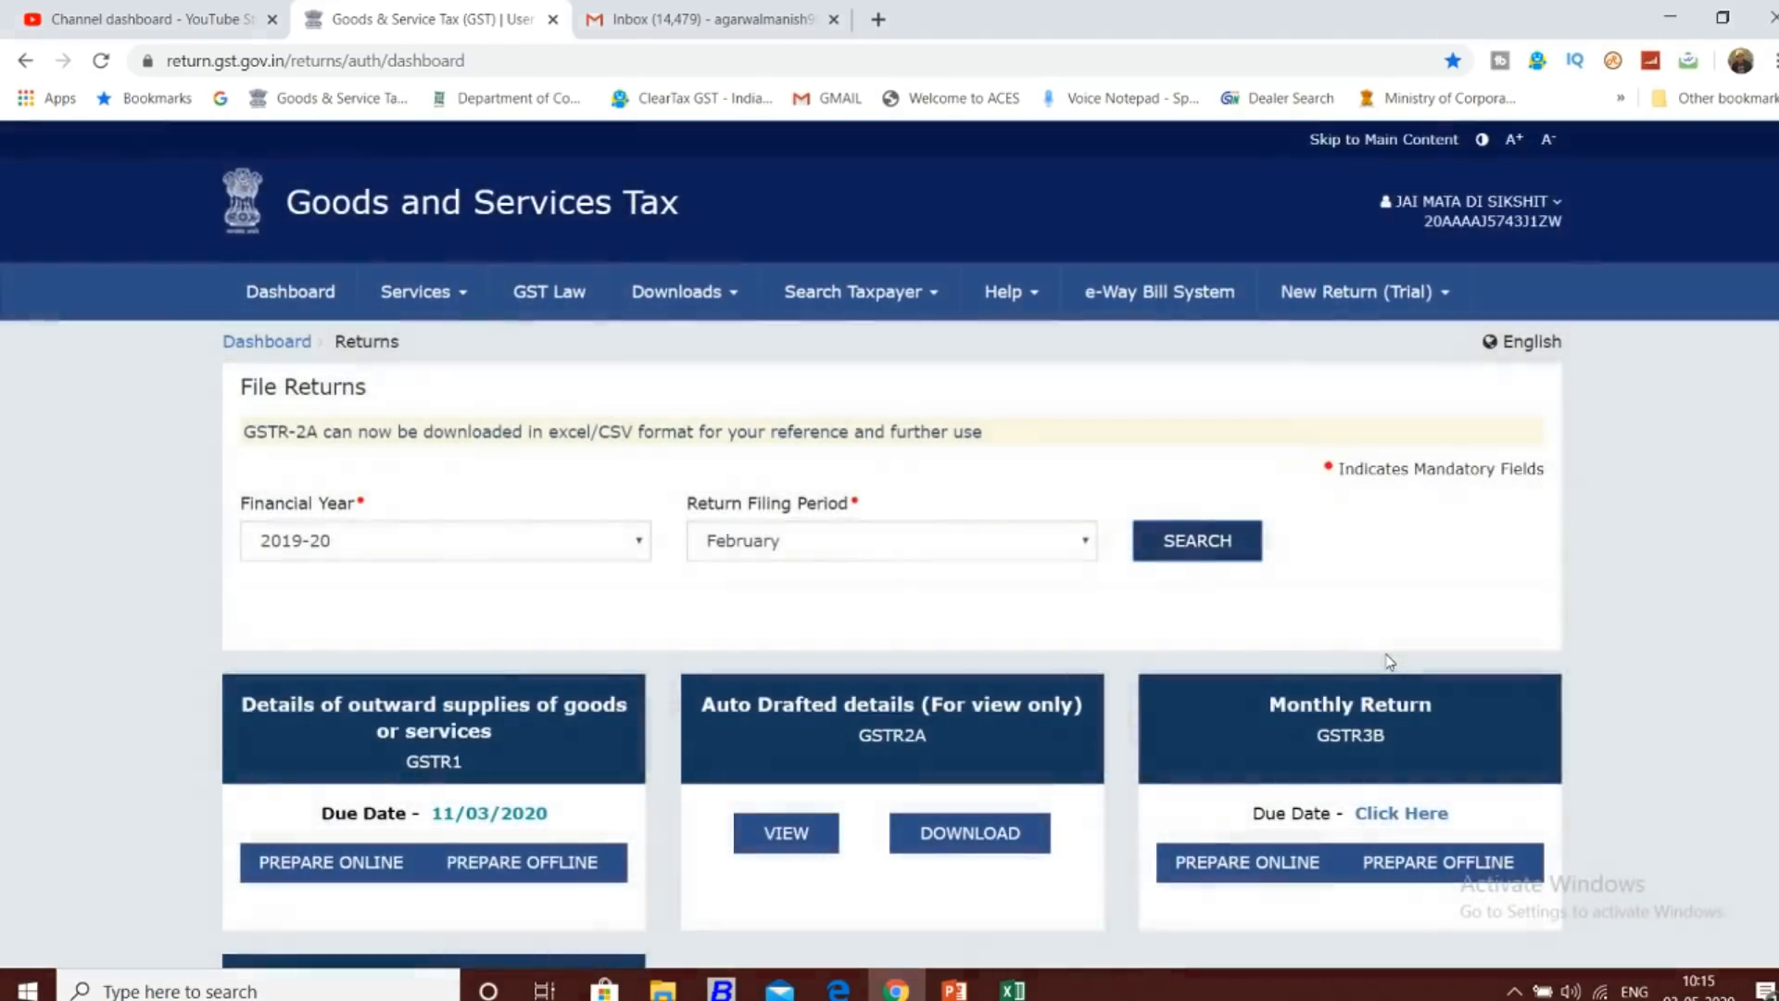
Open the February GSTR-3B monthly return for online preparation.
key(ctrl+plus)
key(ctrl+plus)
key(ctrl+plus)
scroll(1434, 619, down, 4)
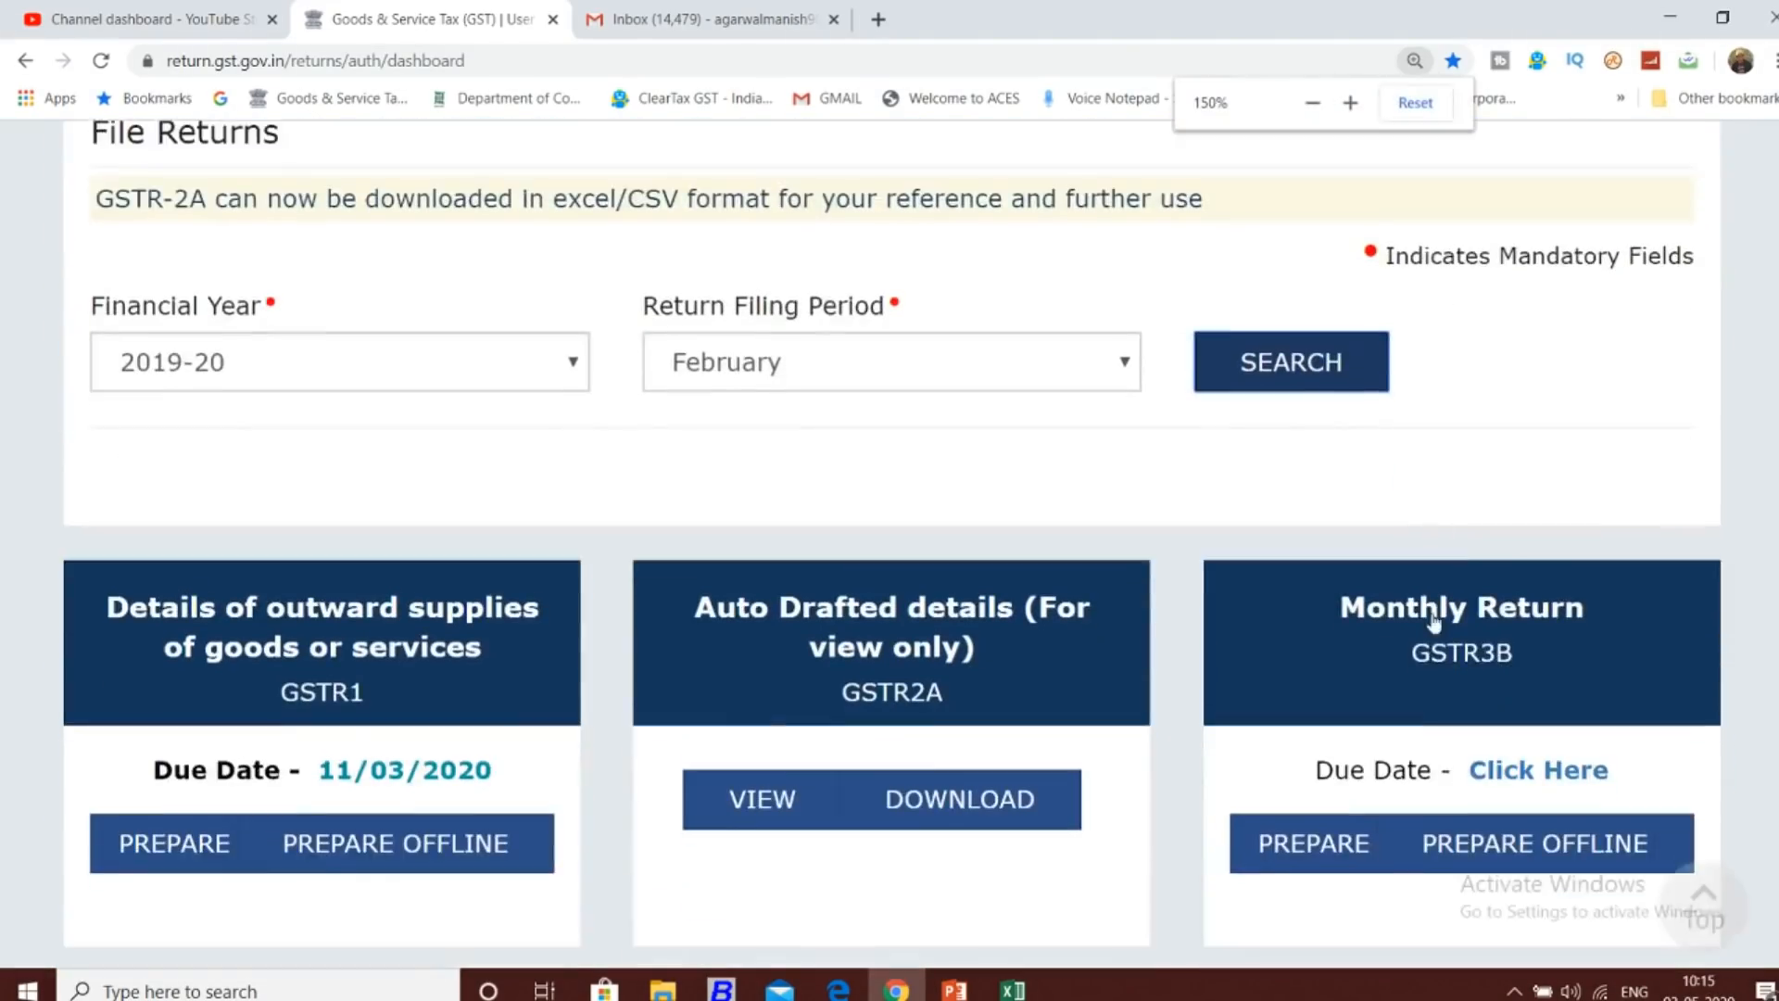
scroll(1434, 619, down, 2)
click(1309, 725)
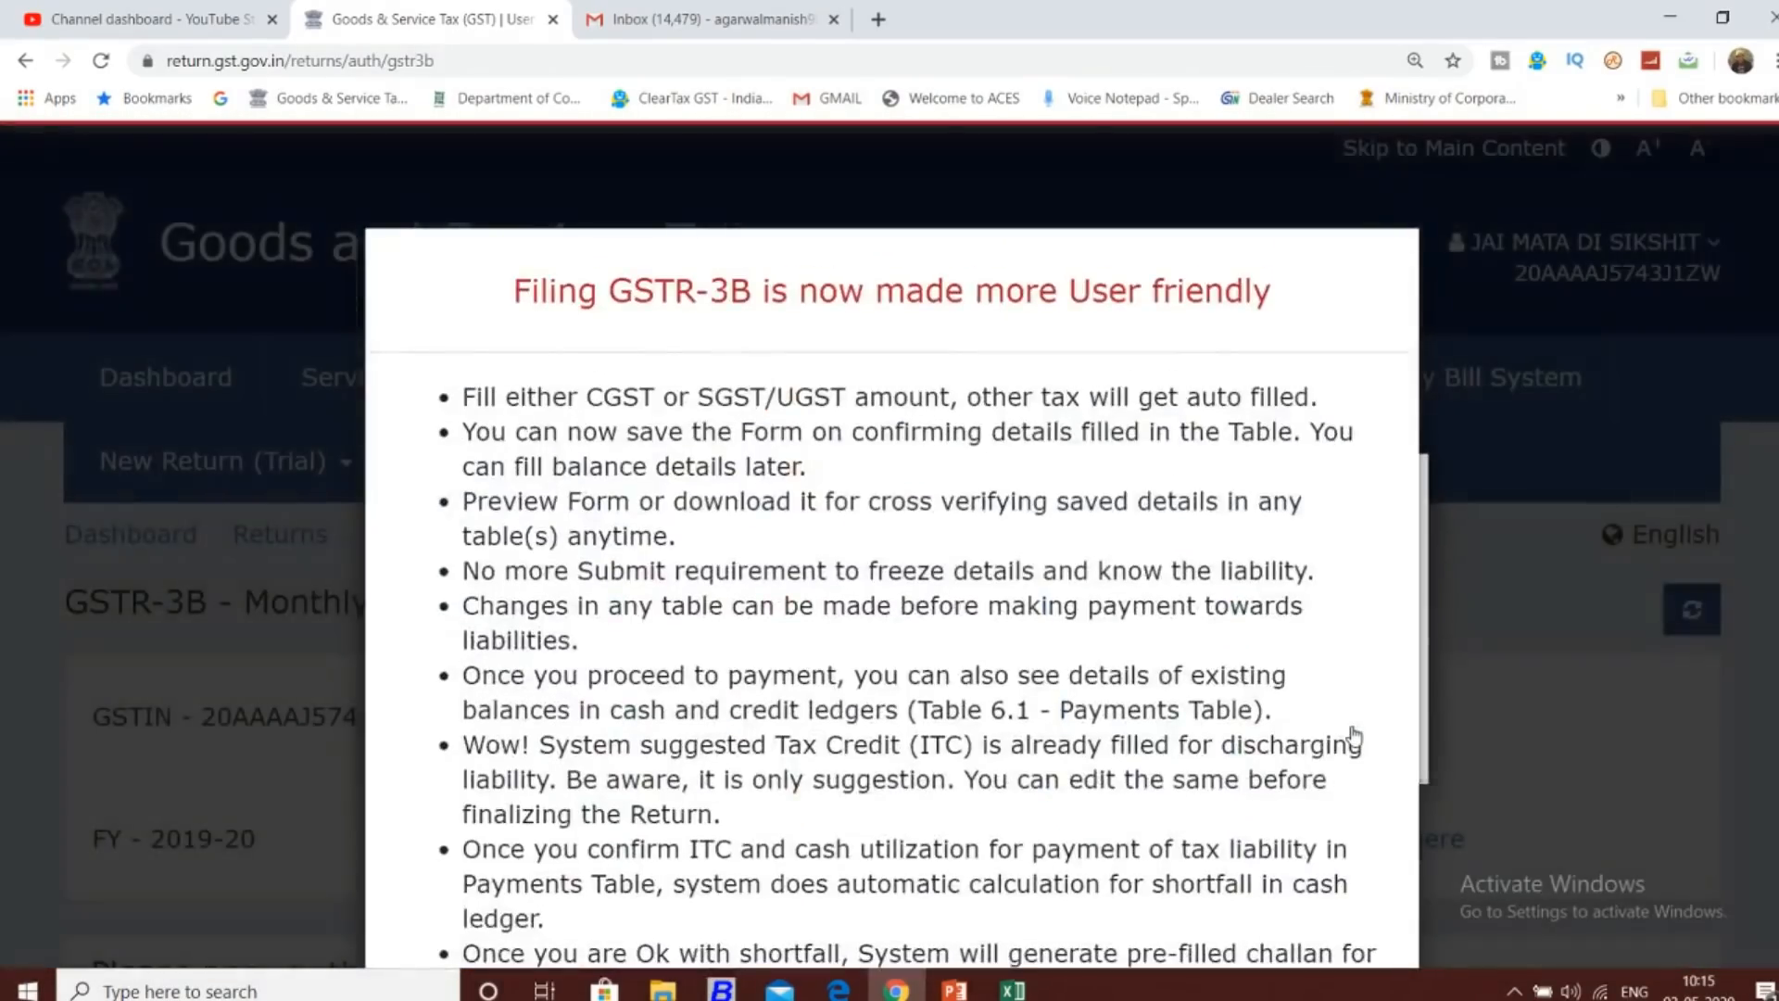
Dismiss the GSTR-3B filing information notice and the late-fee liability message.
scroll(1290, 736, down, 3)
scroll(1290, 737, down, 2)
click(925, 803)
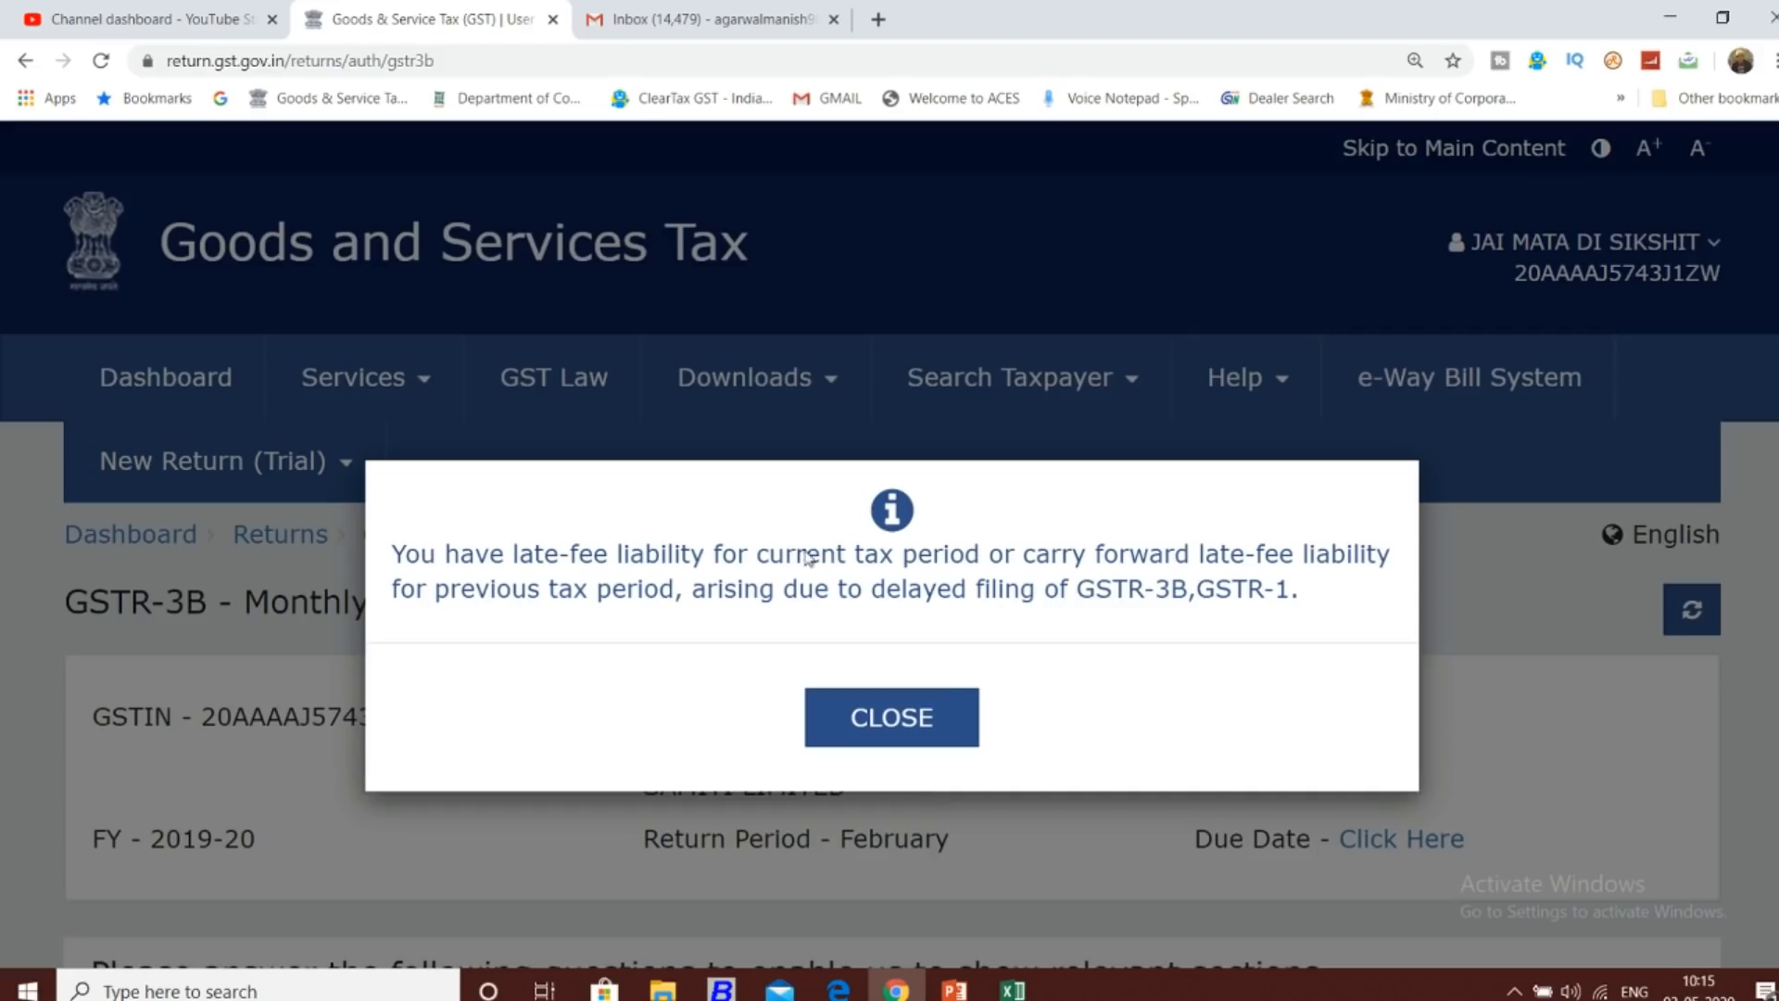
click(938, 709)
Accept the existing questionnaire answers and continue to the GSTR-3B table summary.
scroll(1130, 662, down, 5)
scroll(1130, 662, down, 6)
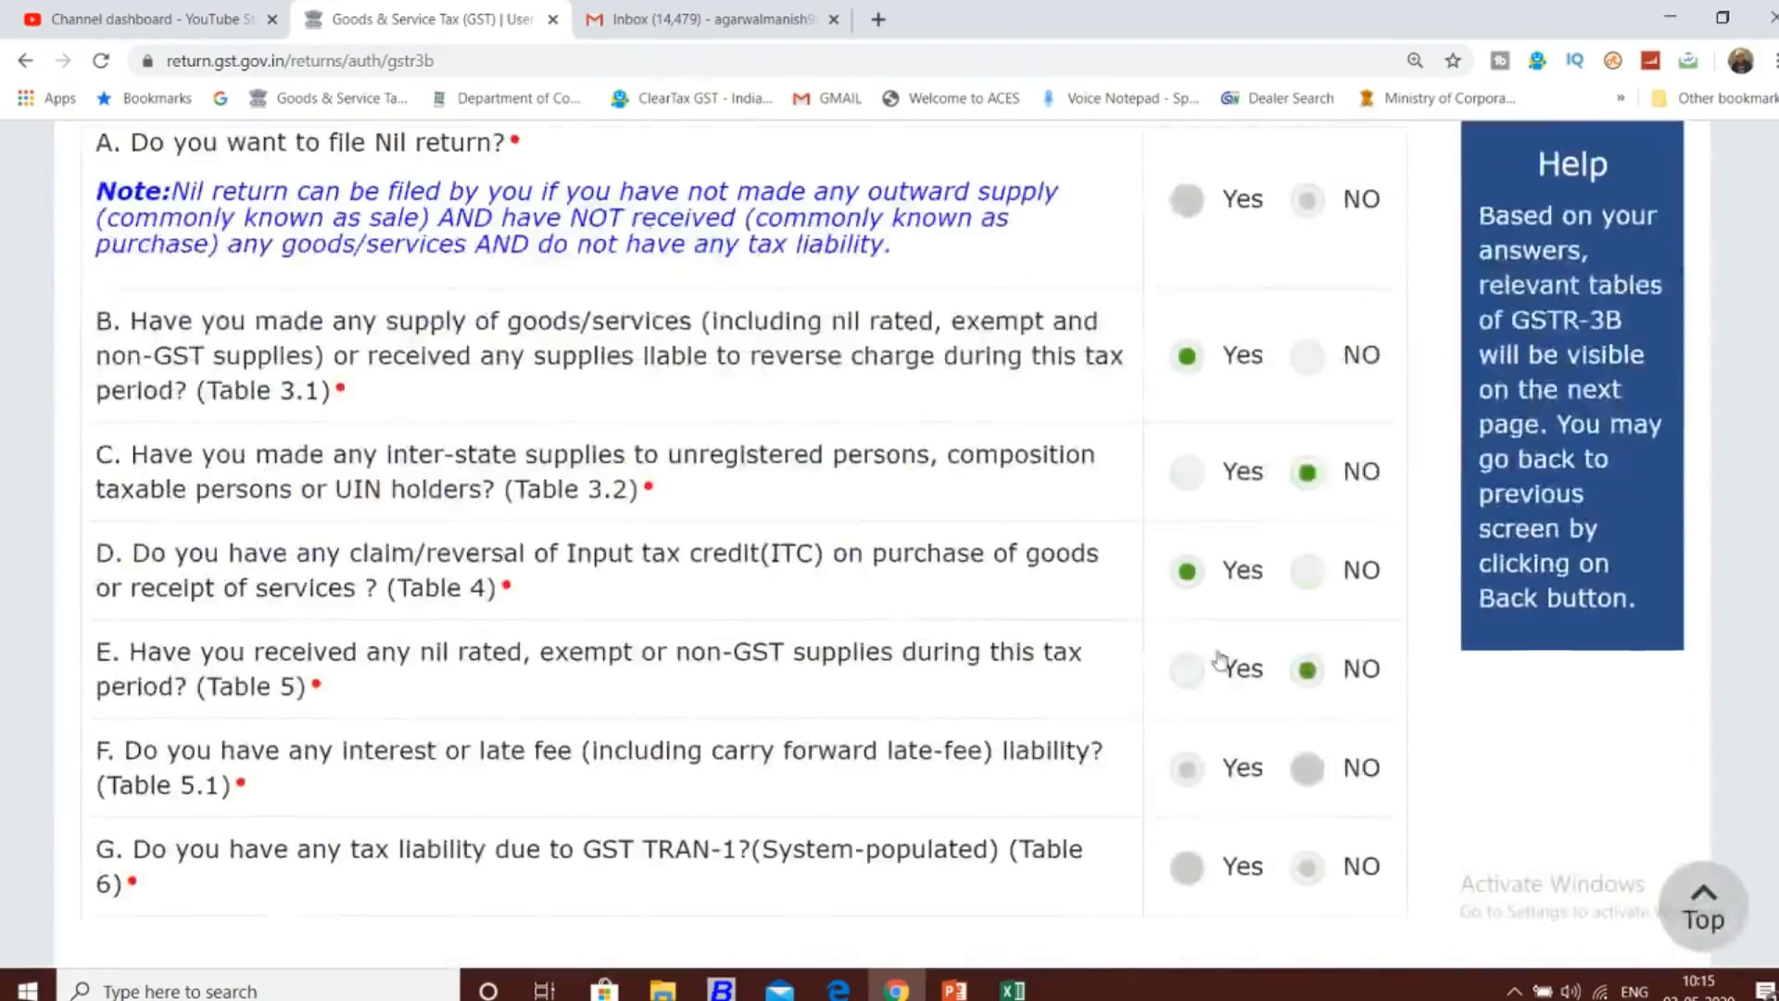
click(1354, 659)
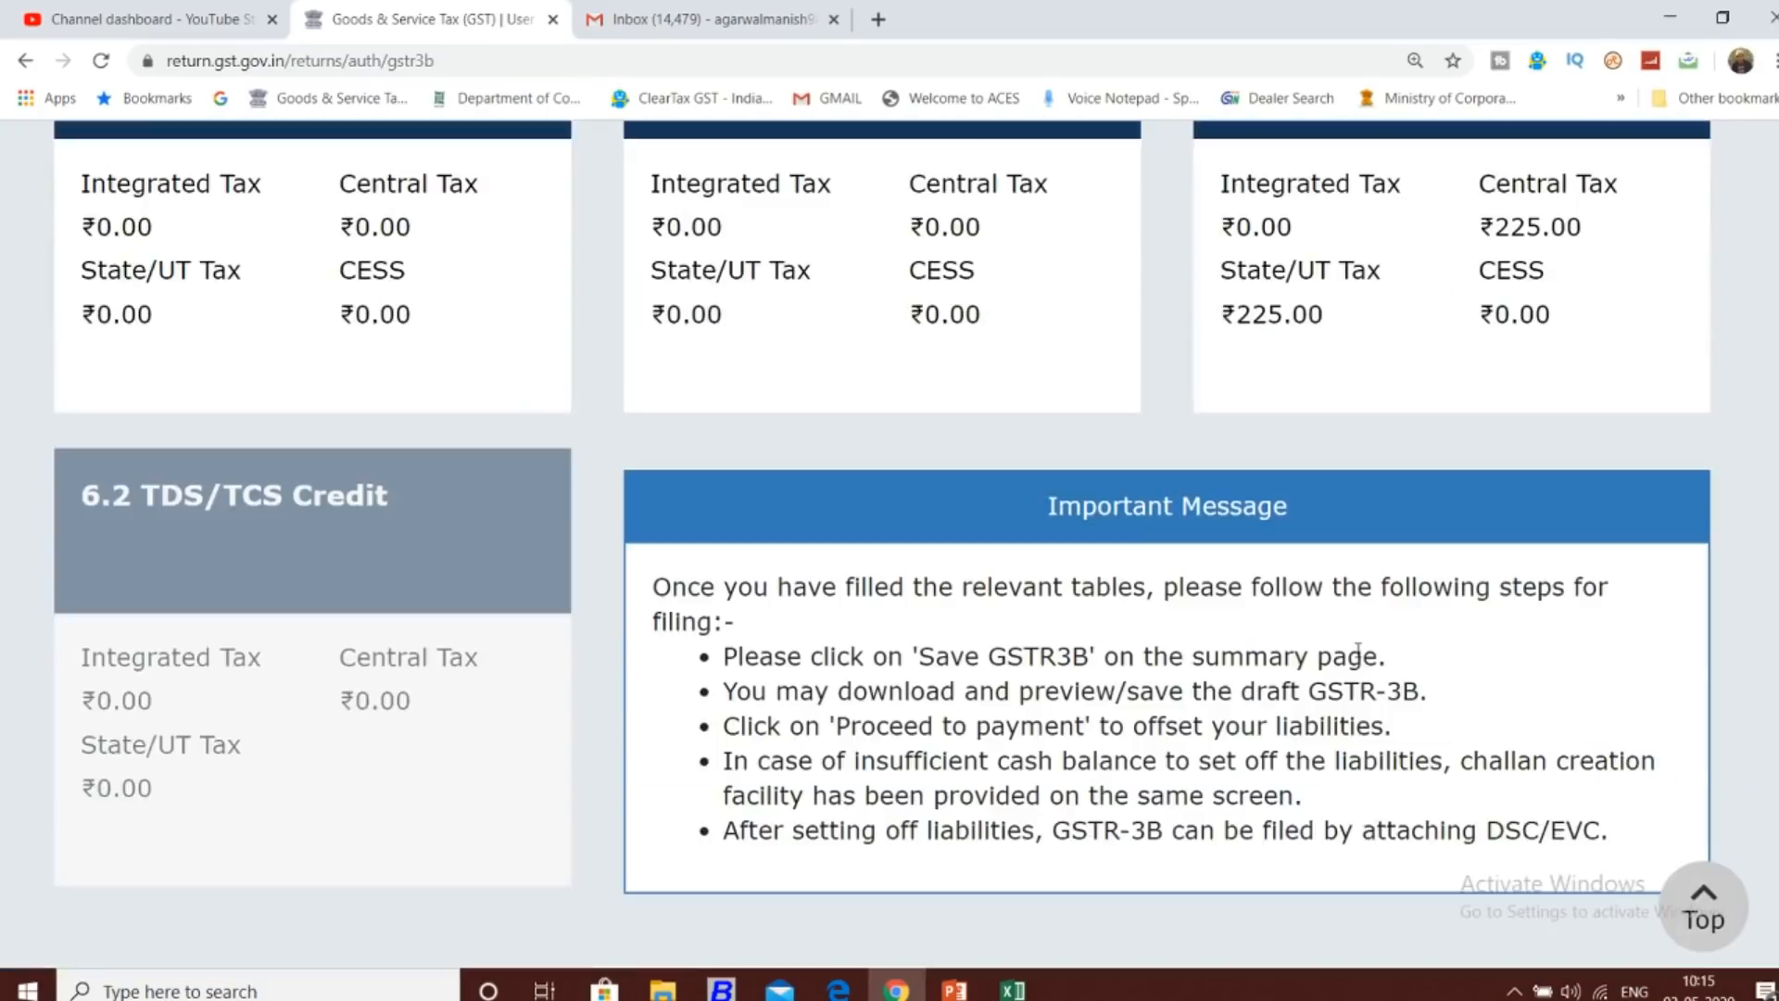
scroll(1360, 649, down, 3)
scroll(1362, 644, up, 5)
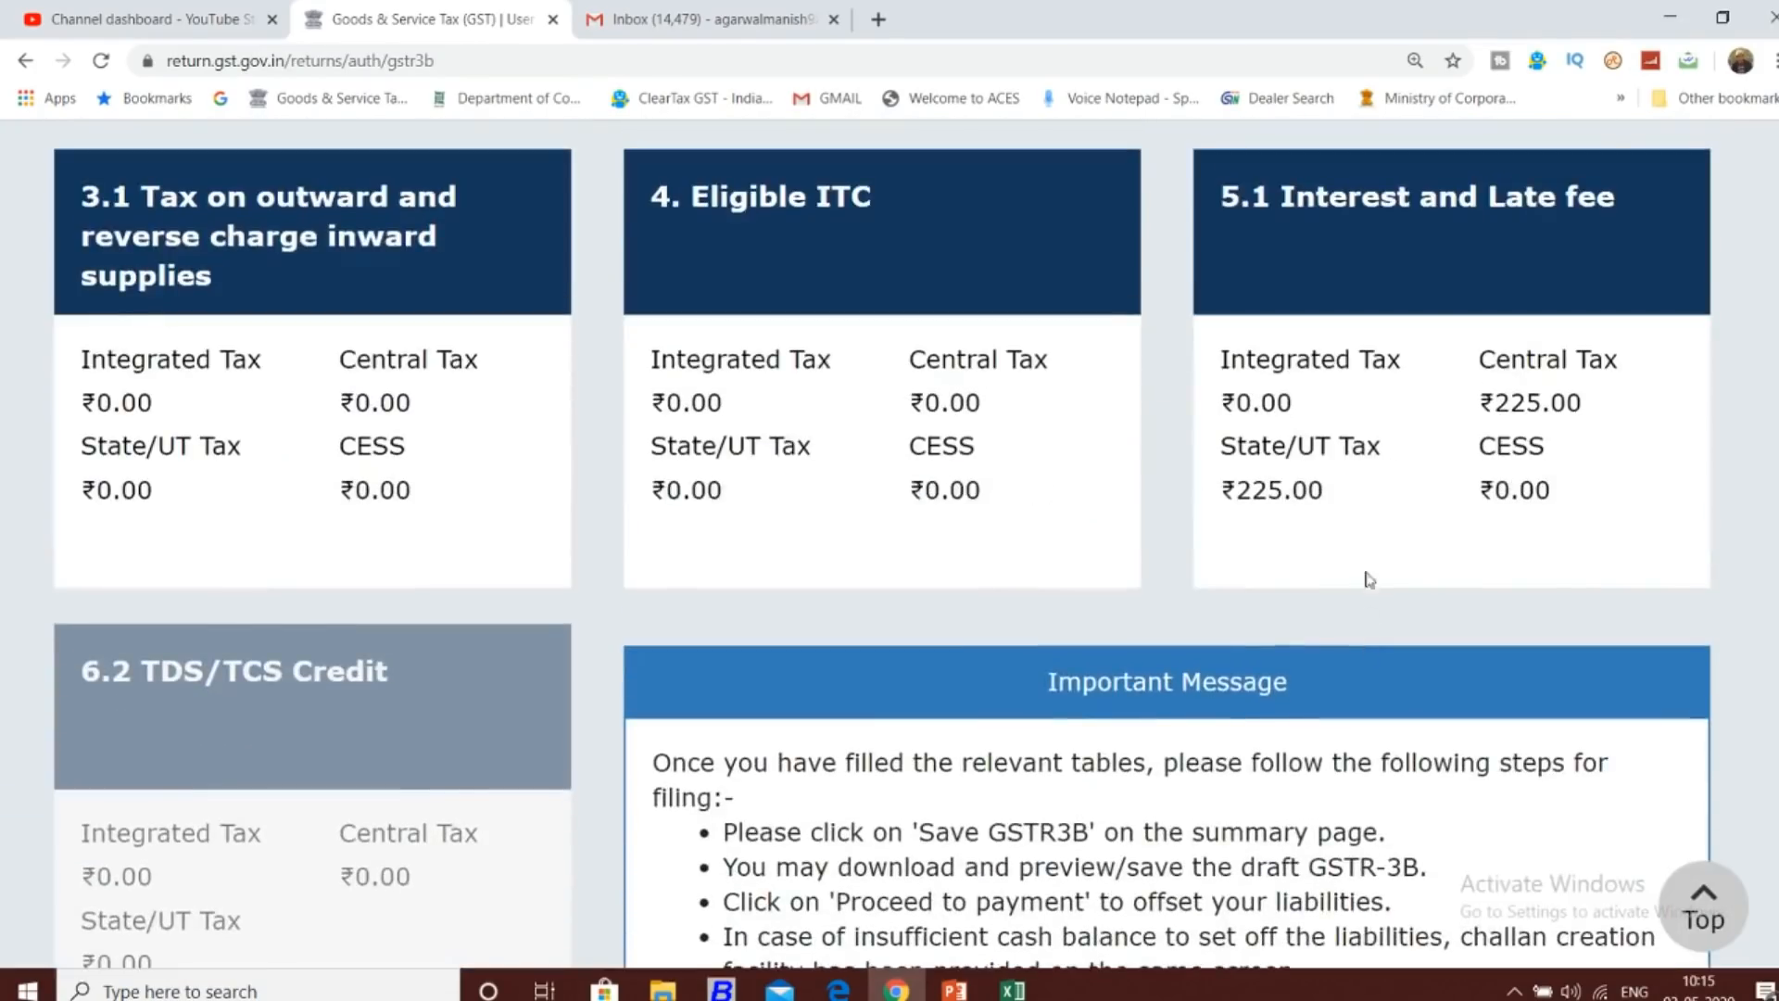
Open table 5.1 Interest and Late fee and examine its interest and late fee rows.
click(1455, 282)
scroll(1464, 288, down, 8)
scroll(1469, 291, down, 1)
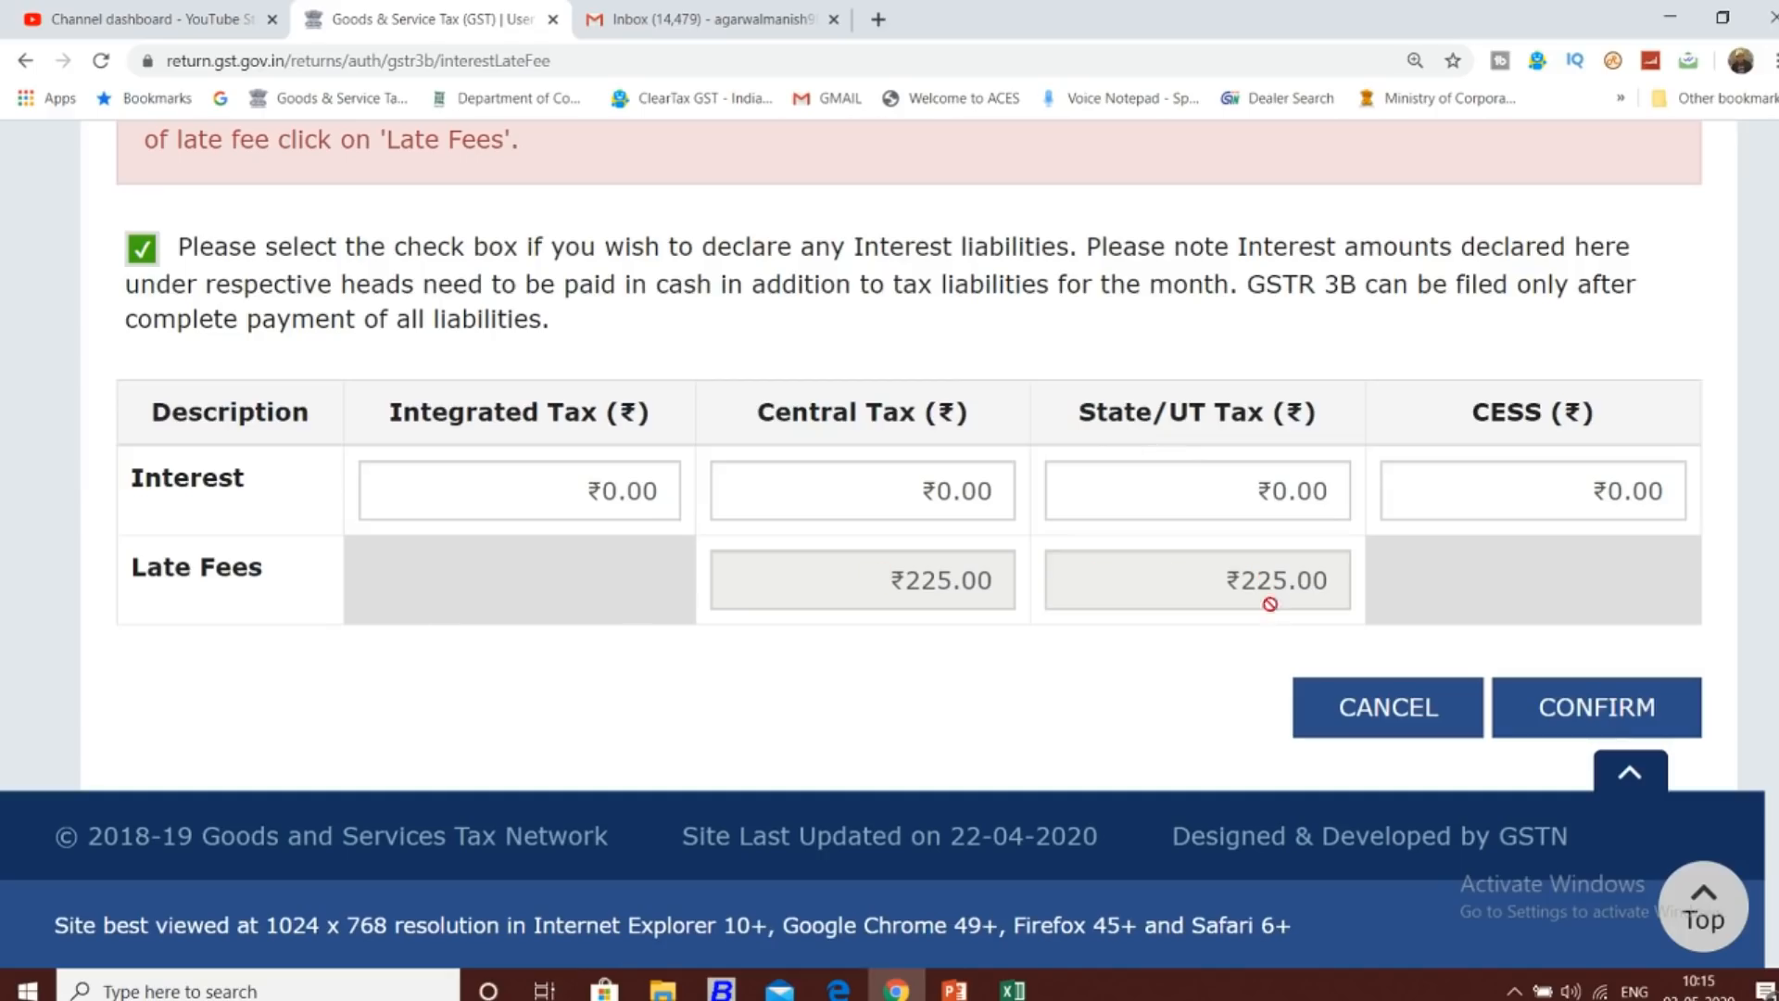
Look up the CGST interest in the Excel sheet and enter 4832 as the Central Tax interest on the GST portal.
click(922, 494)
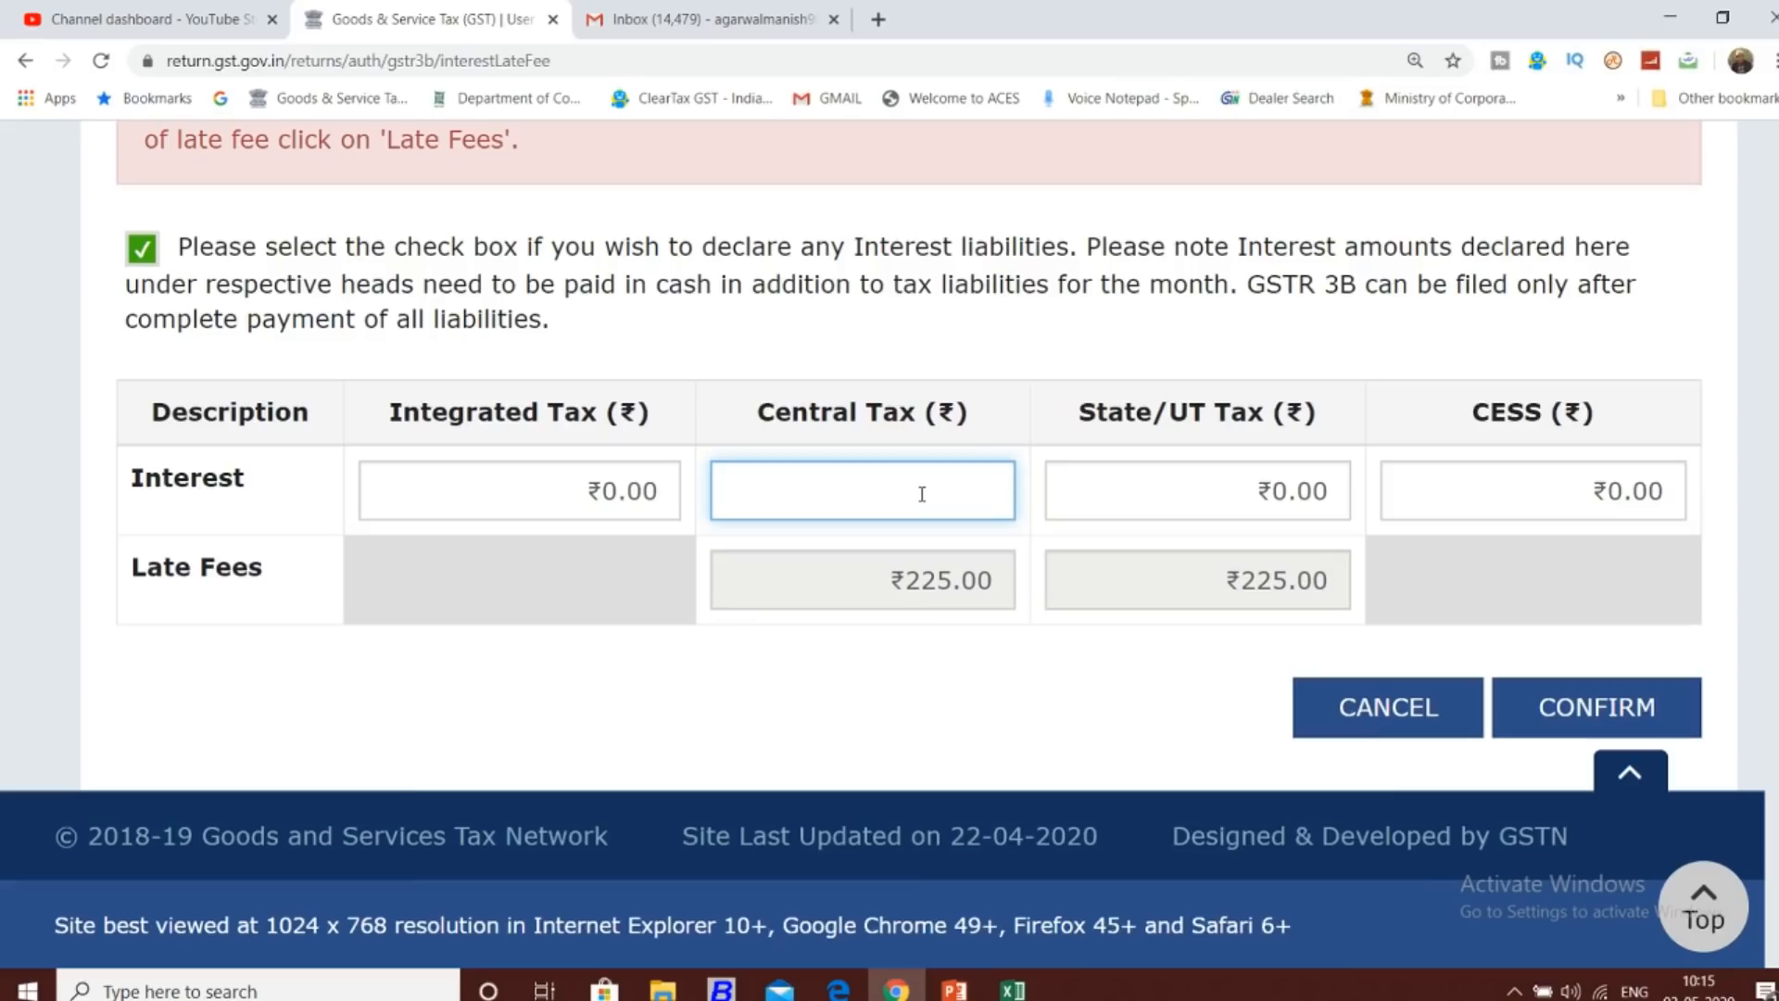
key(alt+Tab)
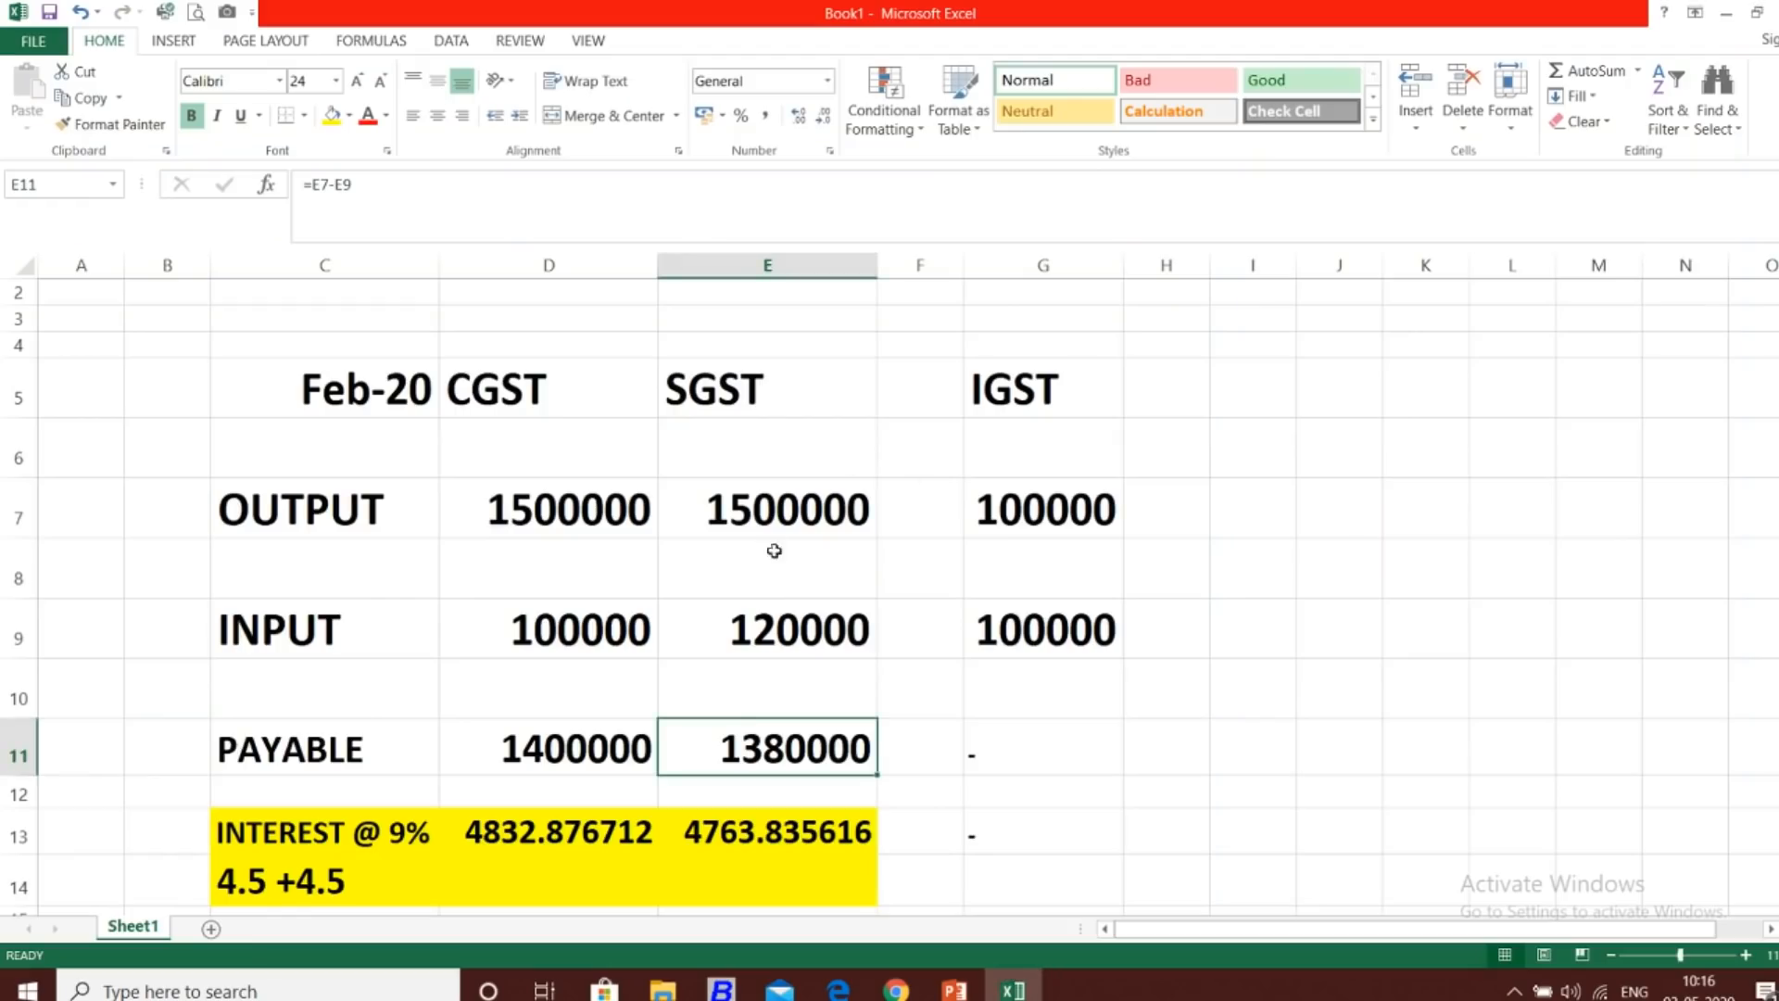
click(514, 820)
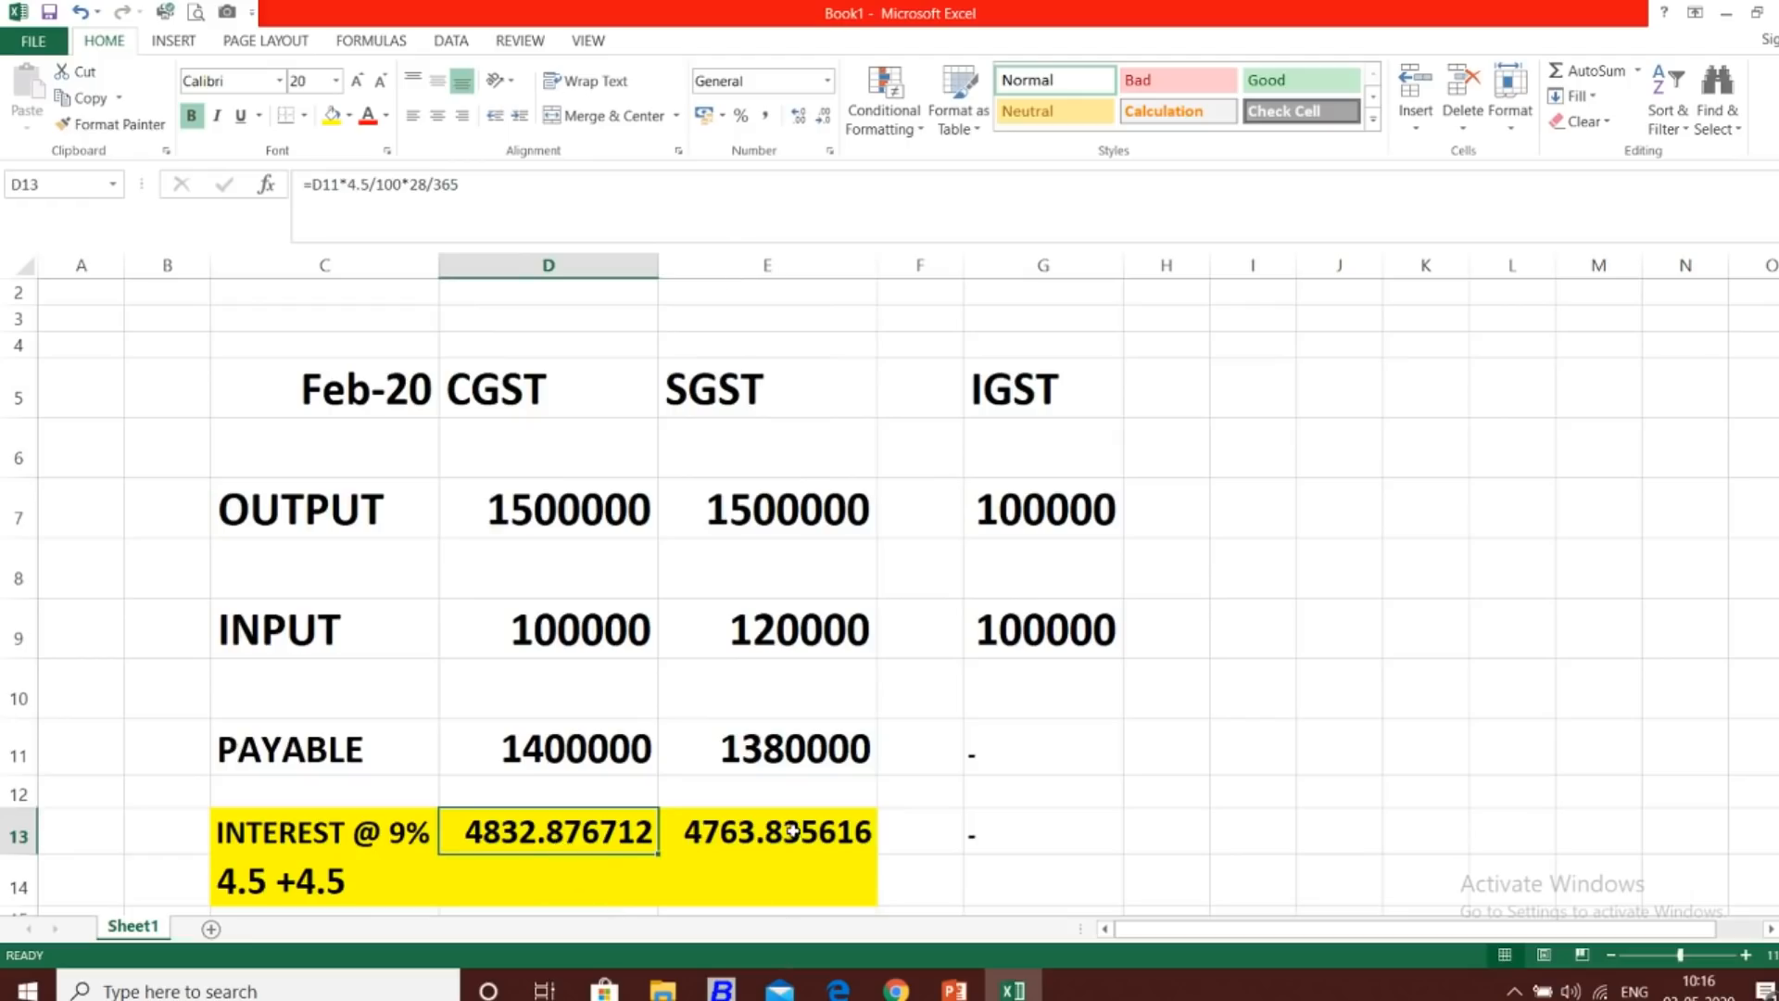
key(alt+Tab)
text(483)
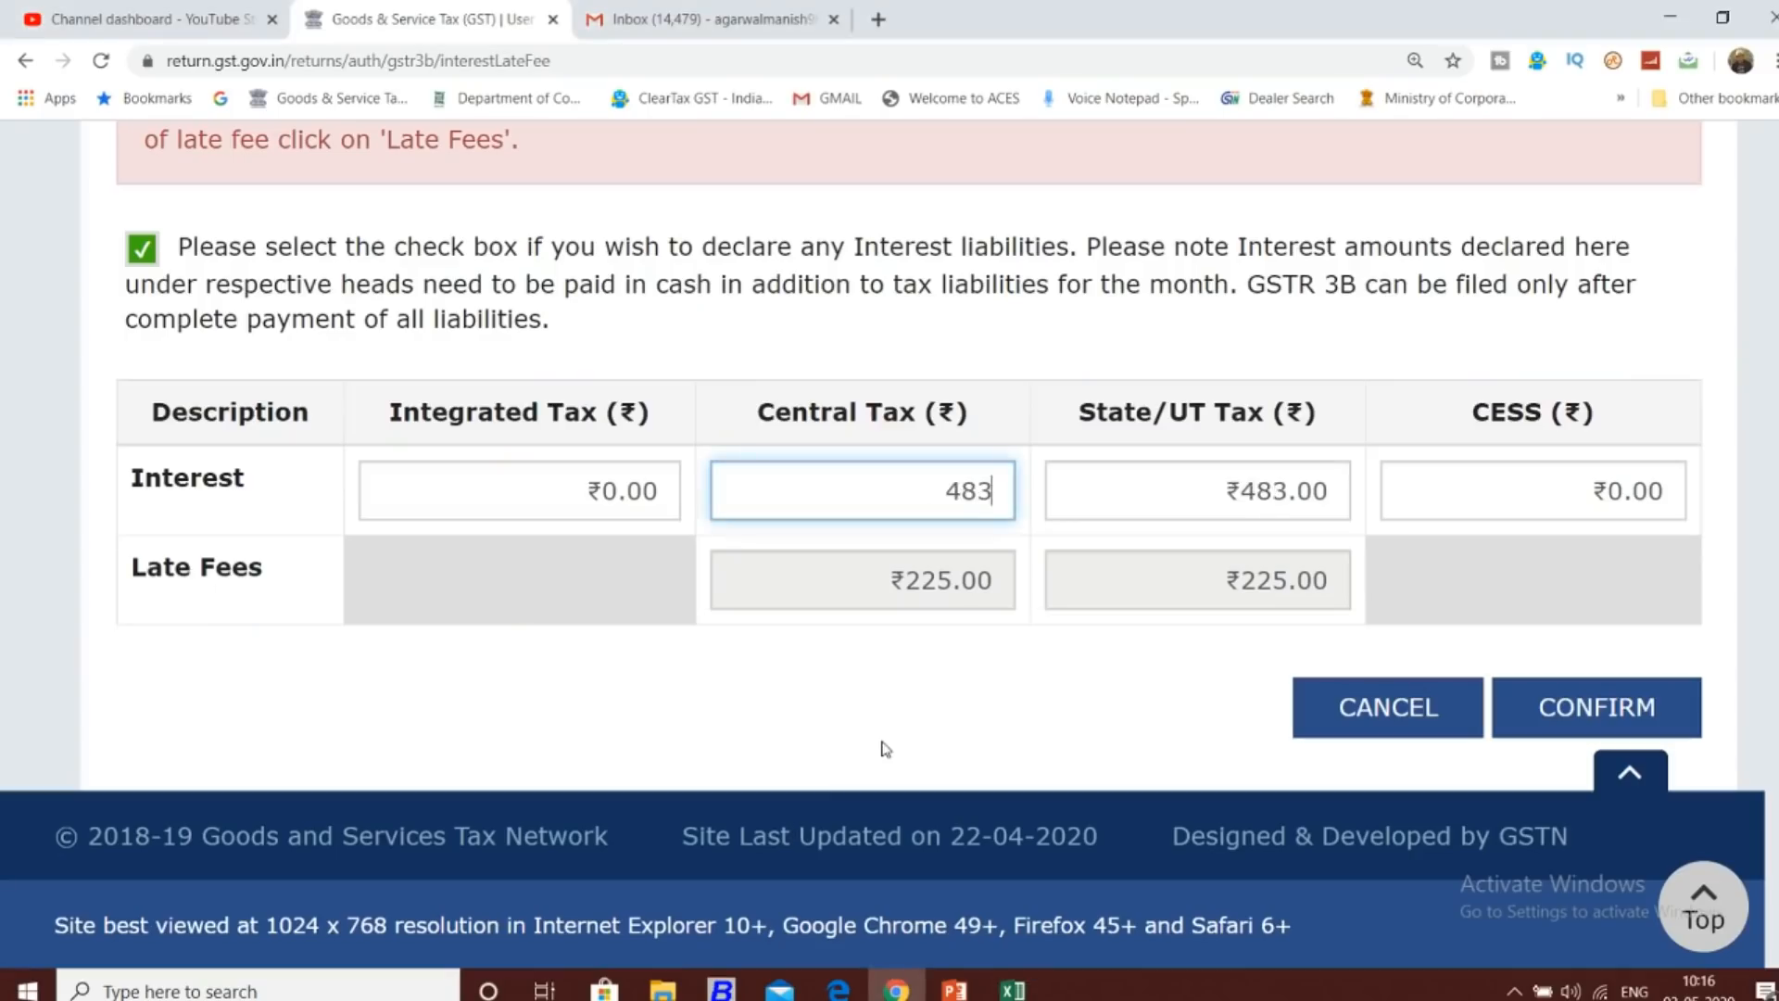
text(2)
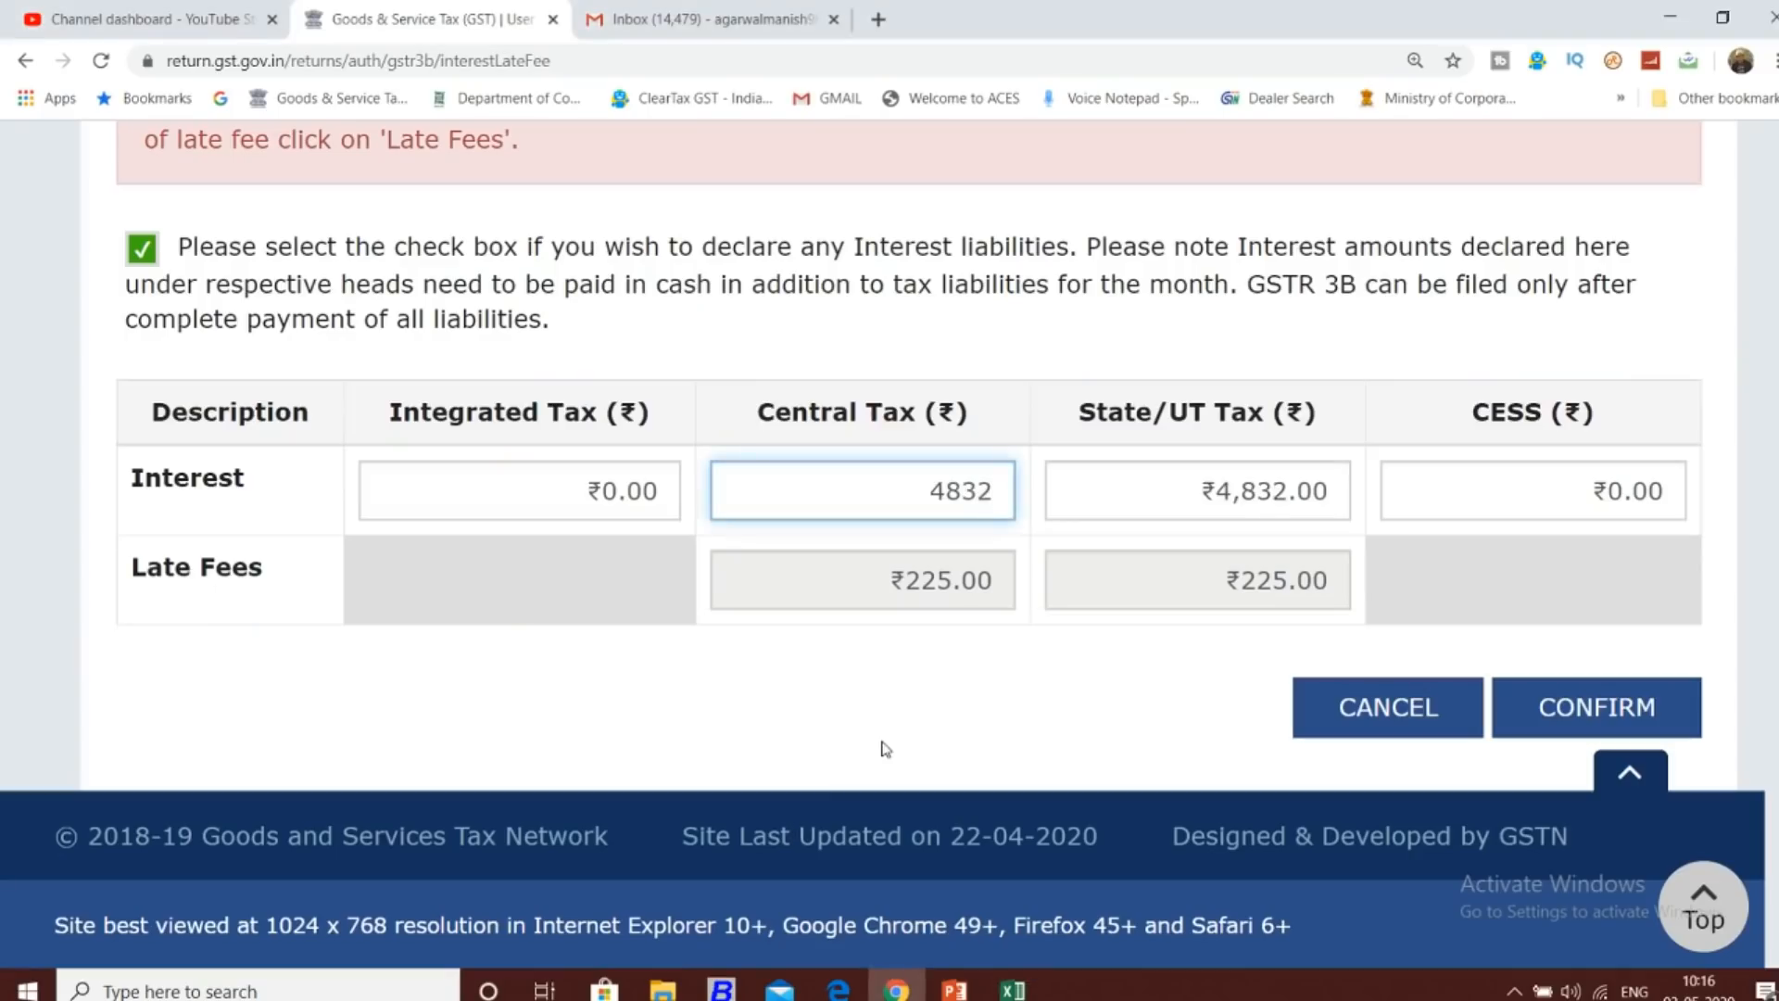
Look up the SGST interest in the Excel sheet and replace the State/UT Tax interest on the portal with 4763.
drag(1209, 491, 1369, 507)
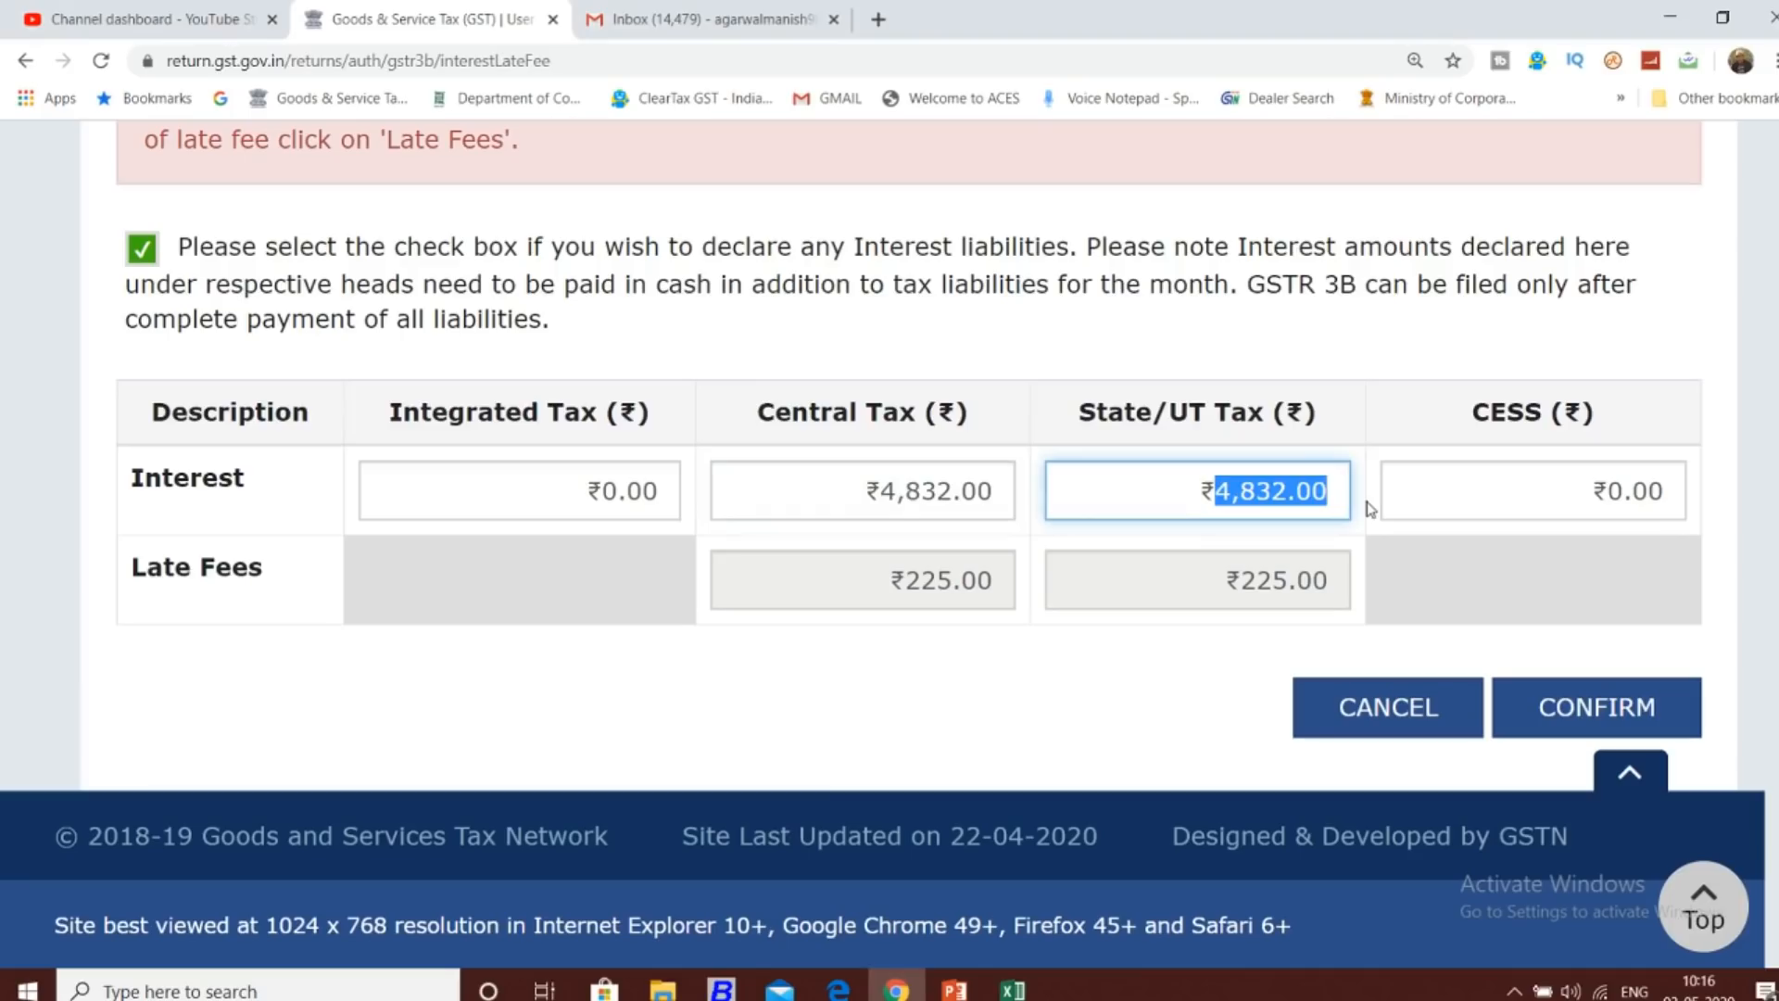
key(alt+Tab)
click(714, 848)
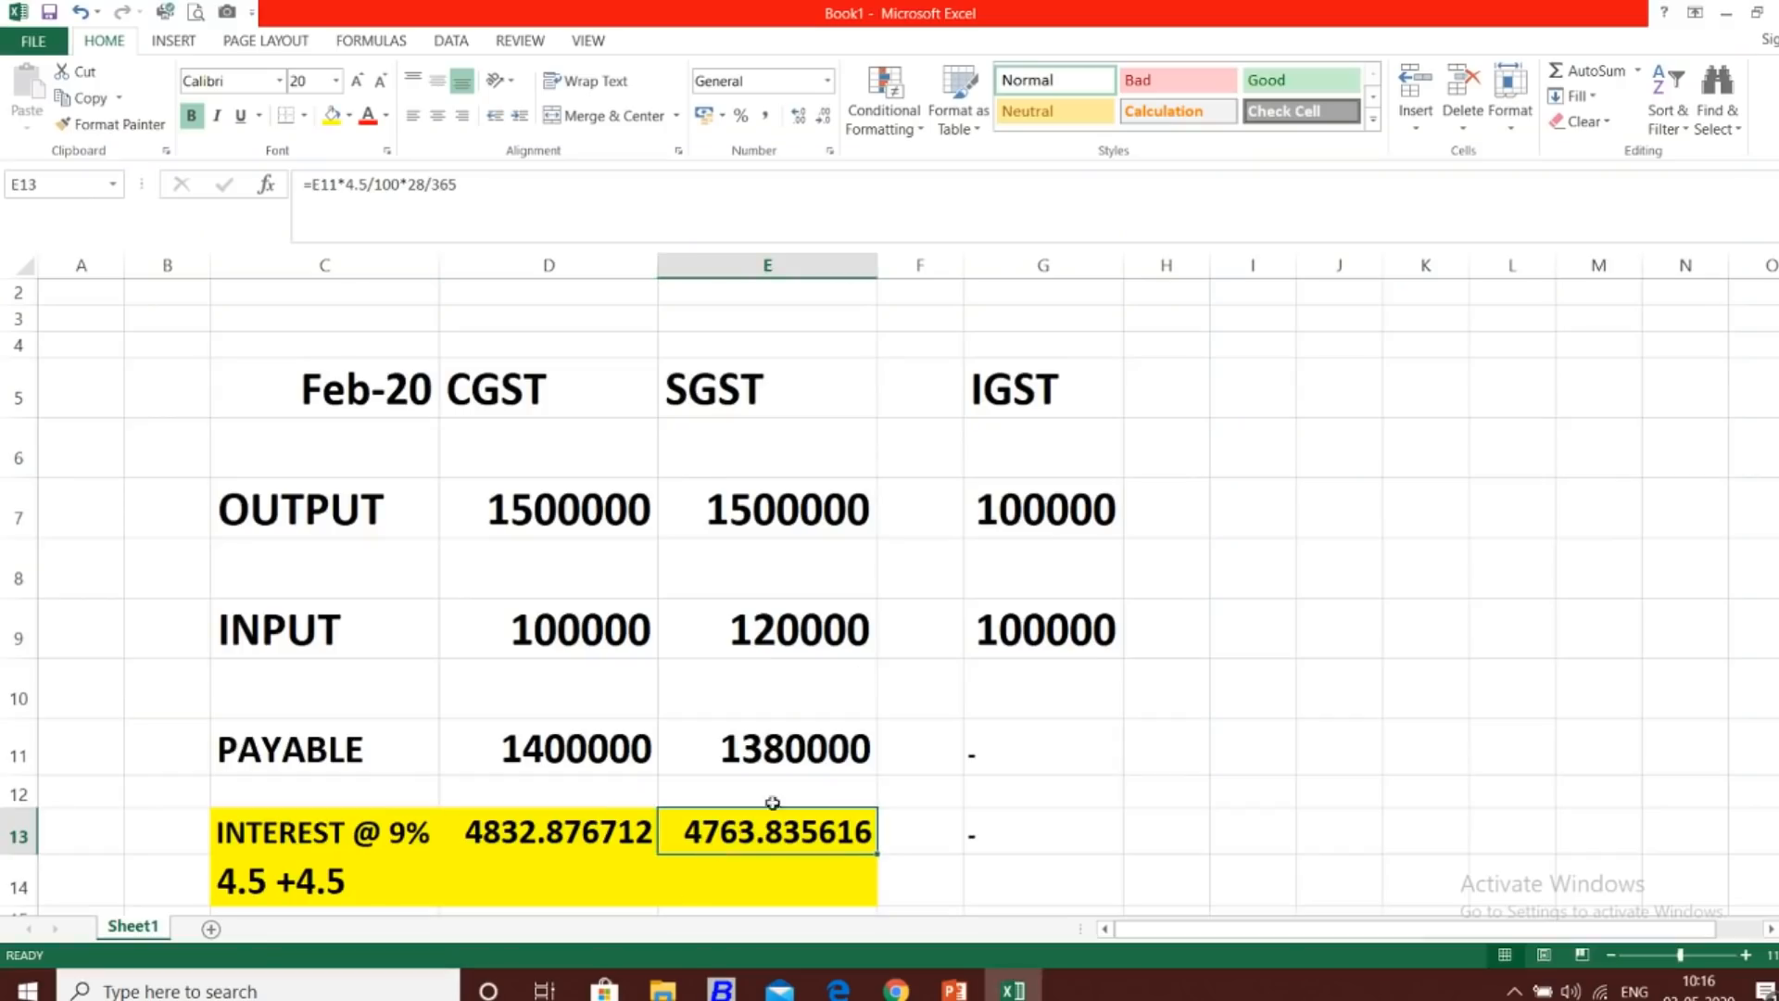
key(alt+Tab)
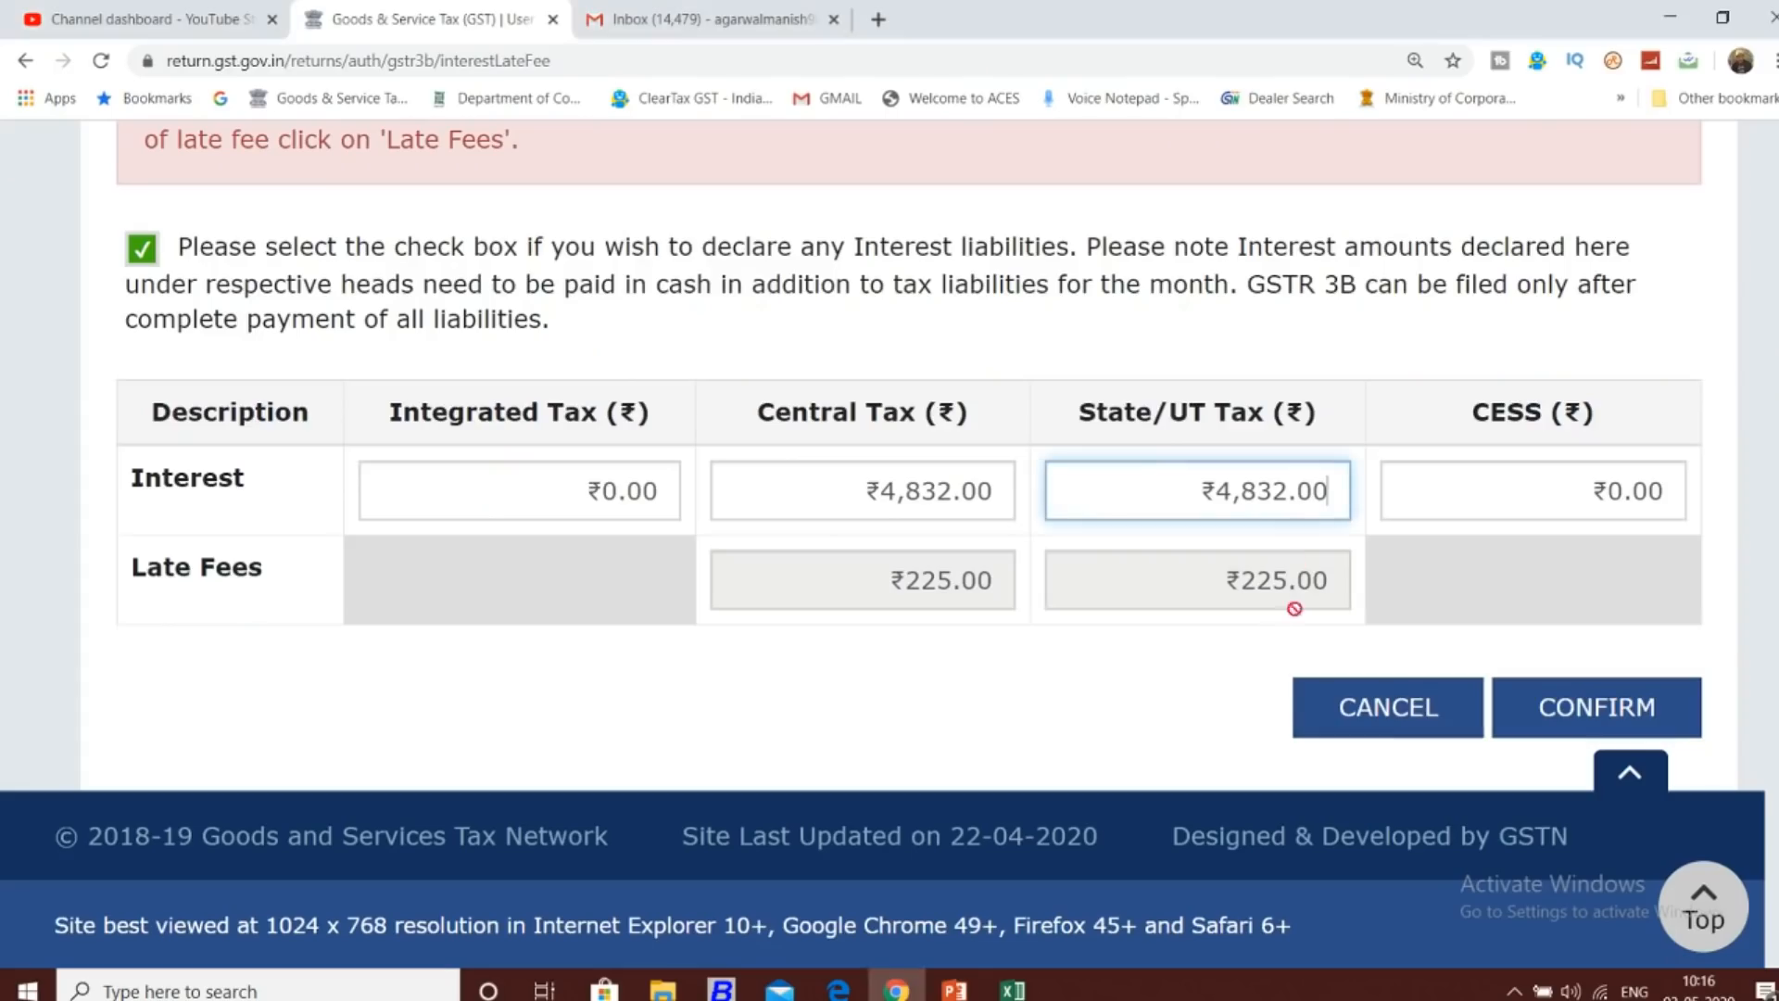
double_click(1240, 505)
key(BackSpace)
key(BackSpace)
key(BackSpace)
key(BackSpace)
key(BackSpace)
key(BackSpace)
key(BackSpace)
text(4,763)
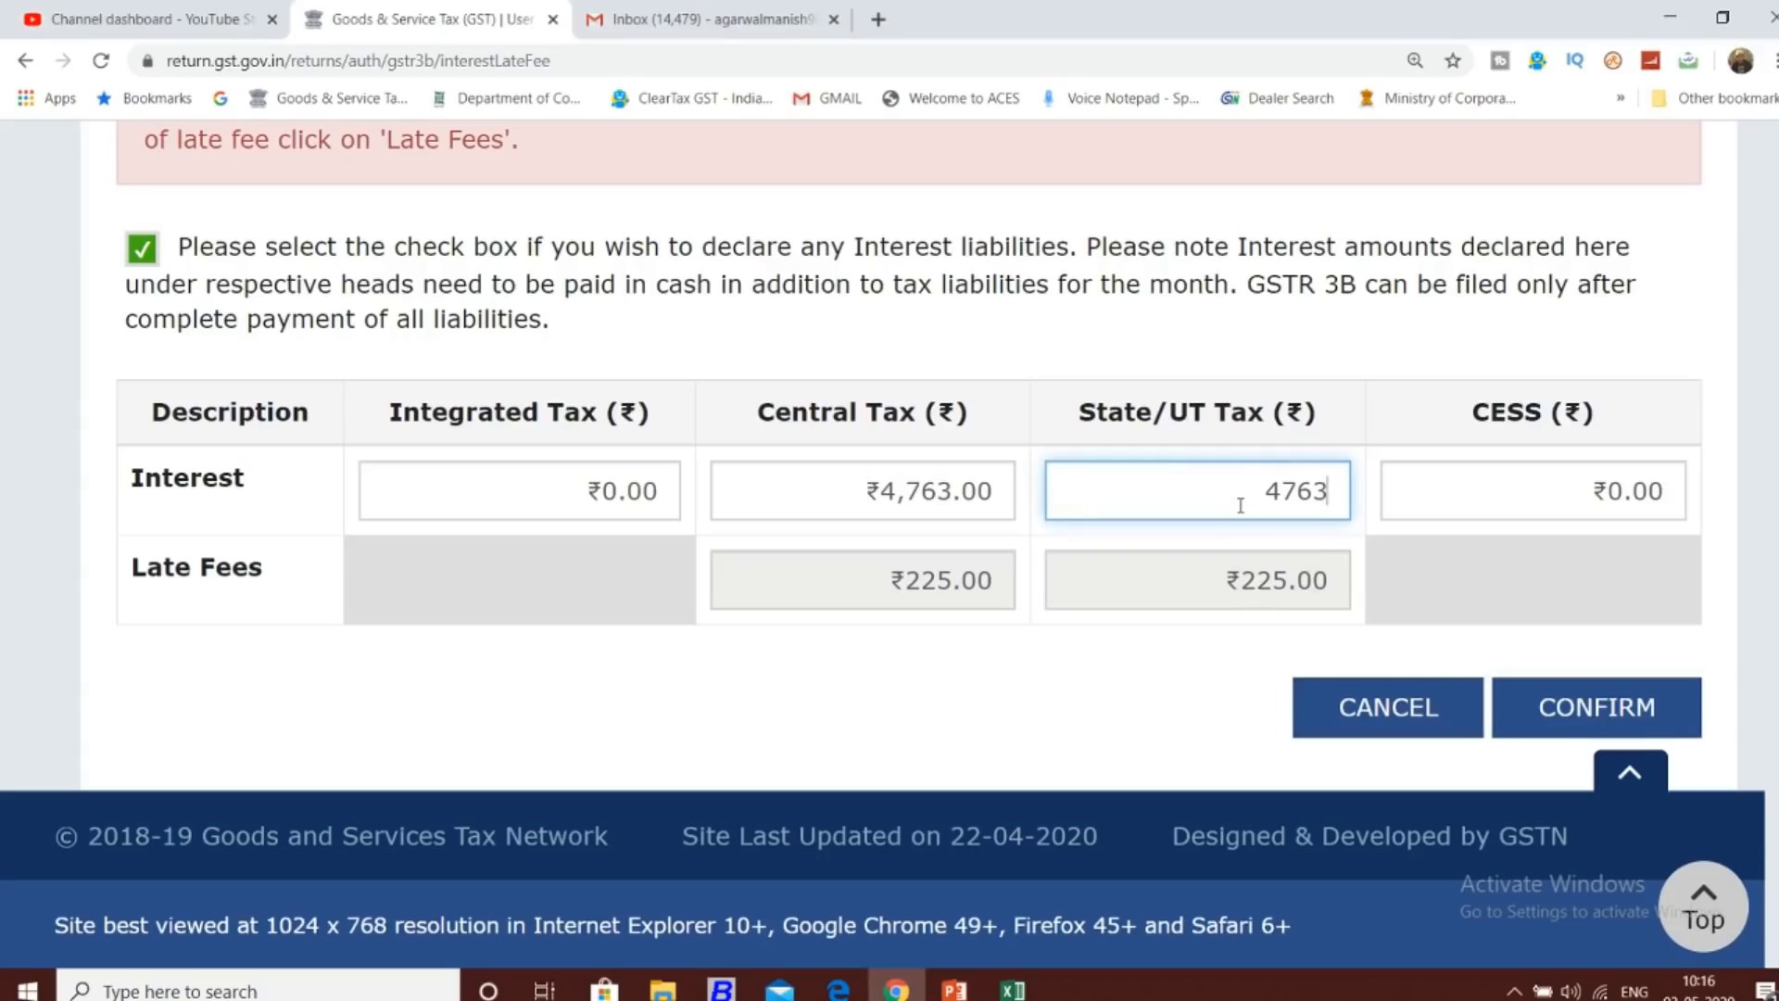
click(1206, 657)
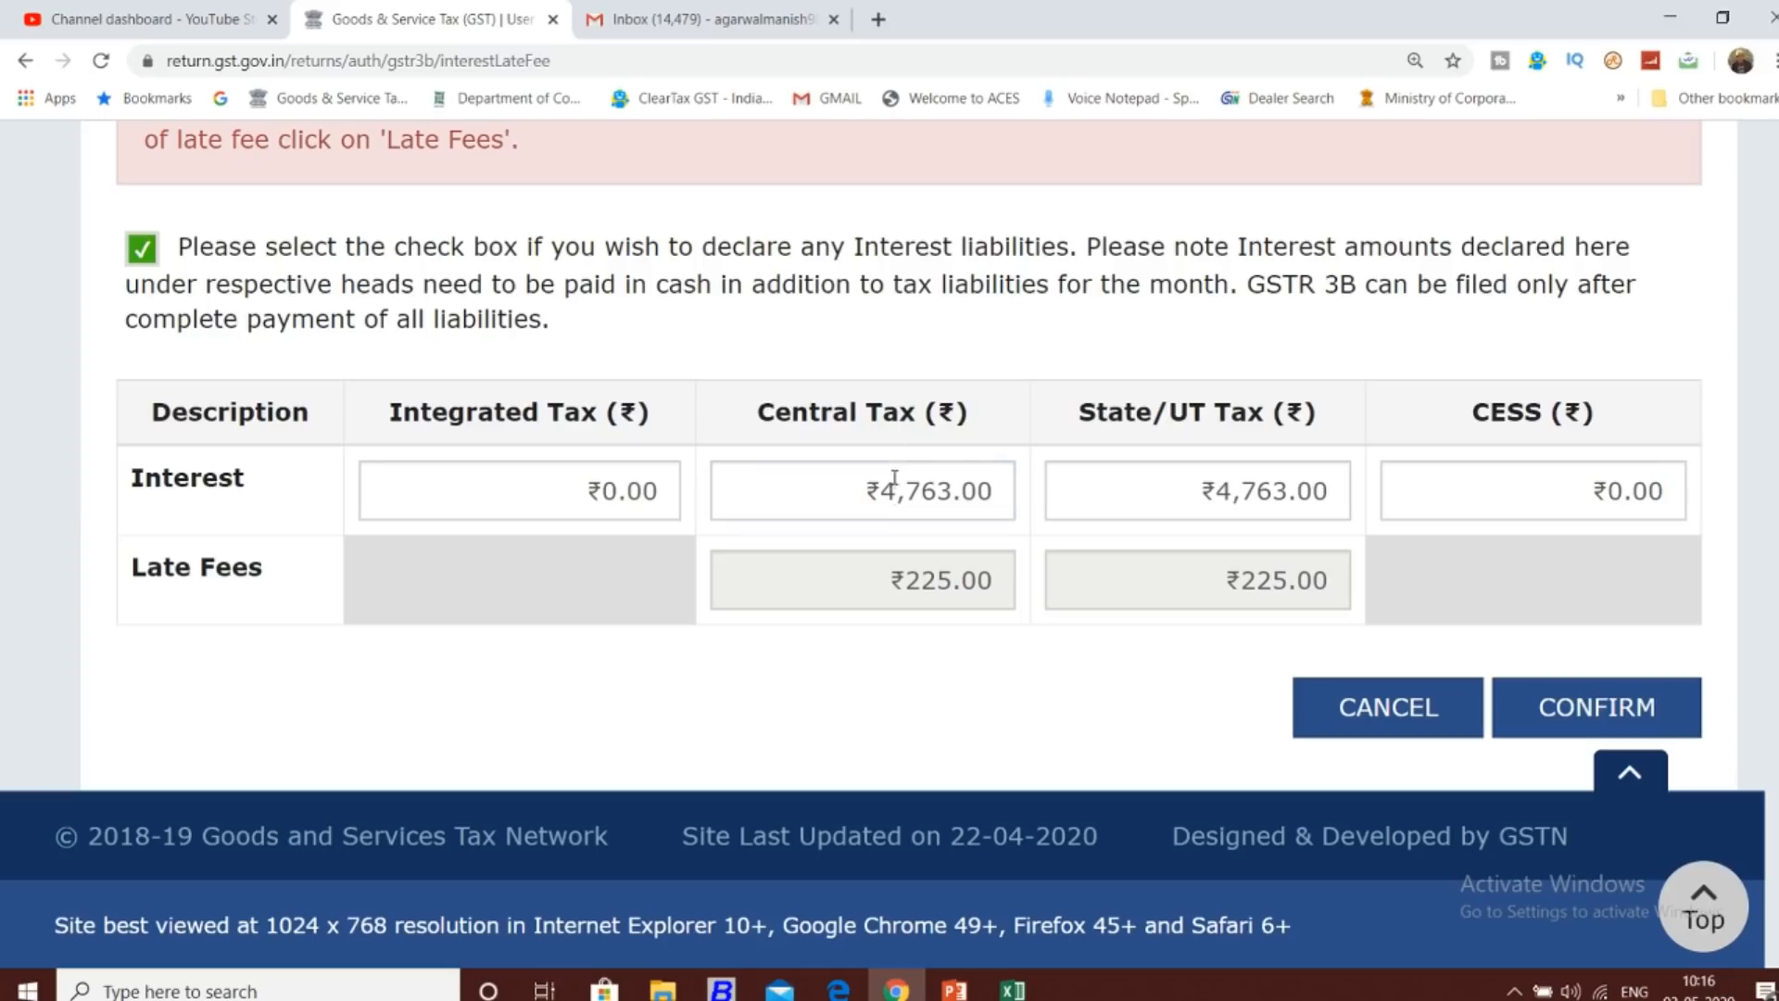
Discard the interest entries and return to the GSTR-3B summary.
click(934, 490)
click(1277, 490)
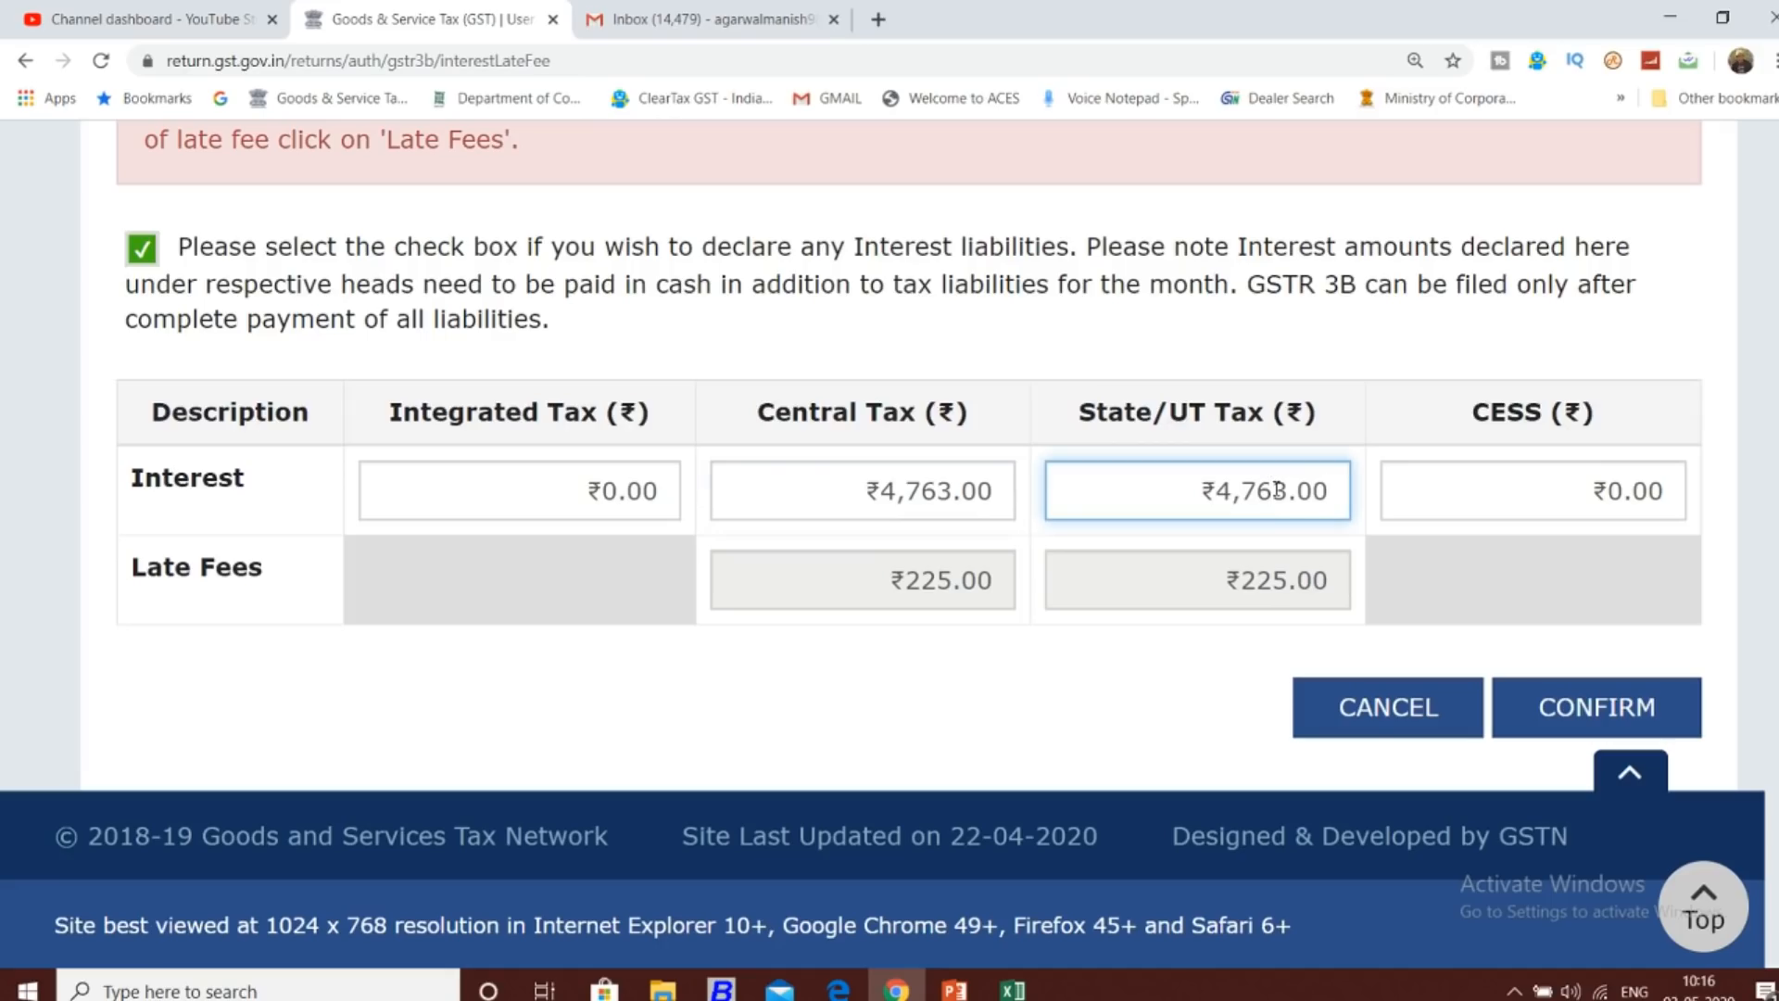
click(1408, 714)
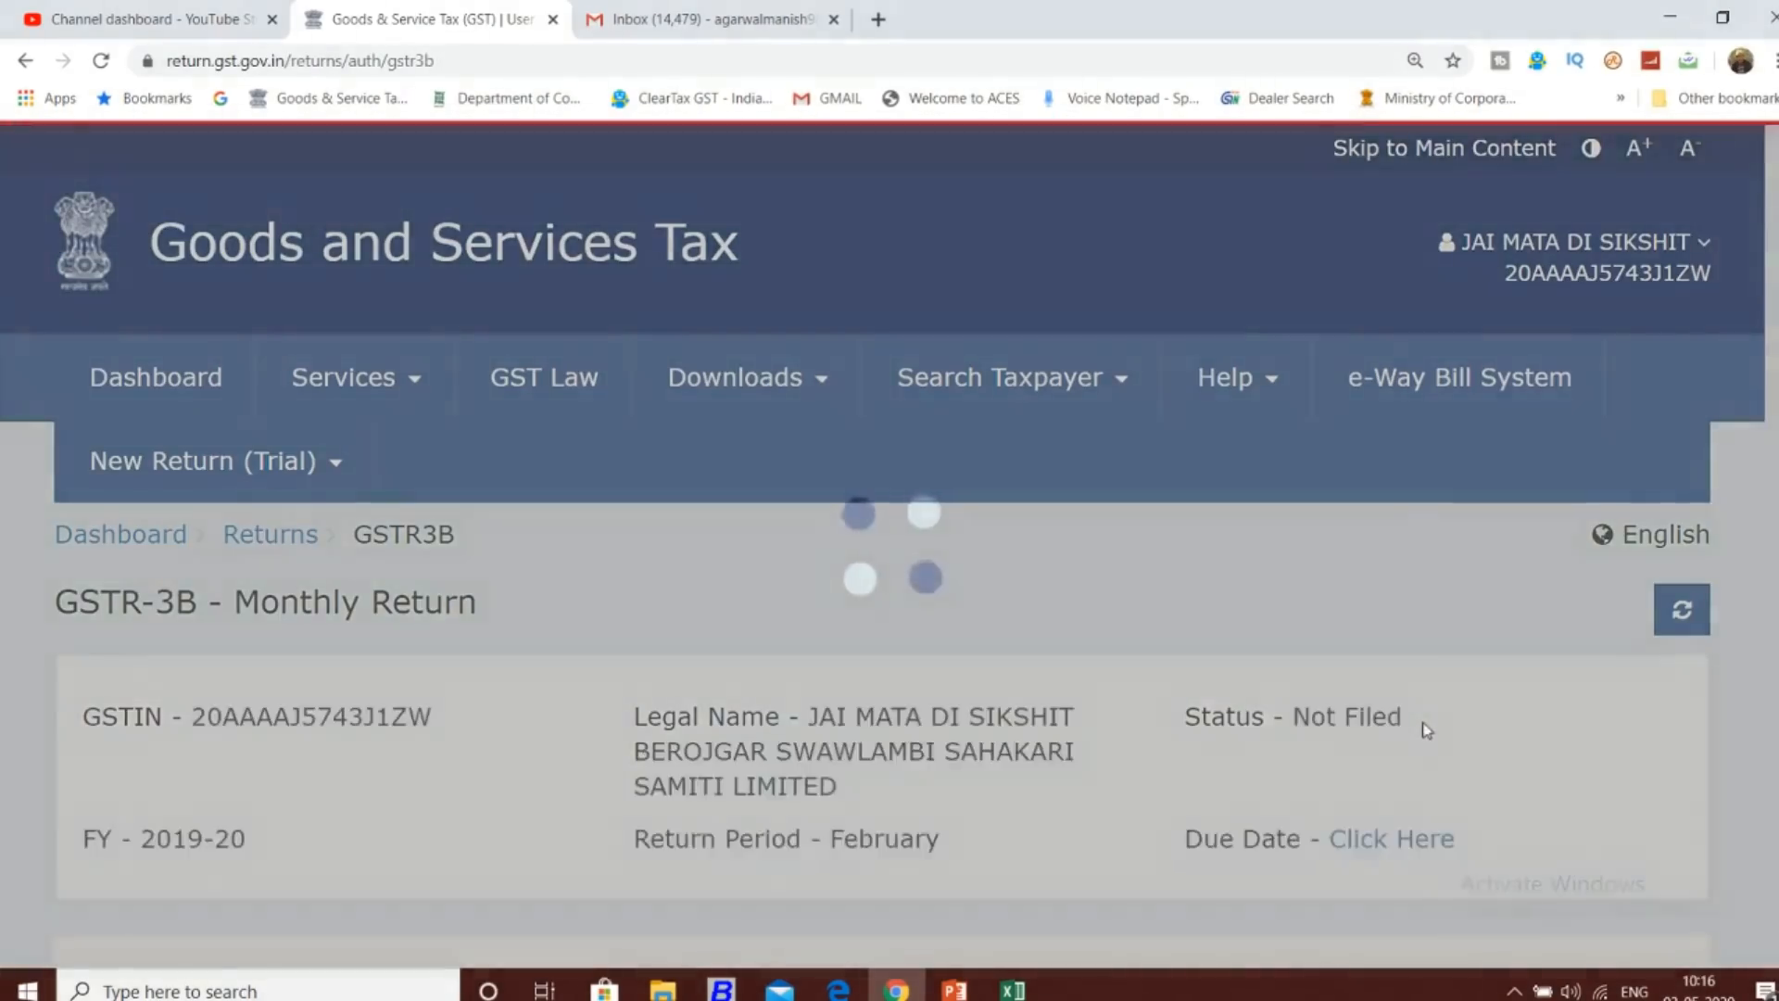
Open table 4 Eligible ITC and enter 25000 as Central Tax under ITC Reversed, Others.
scroll(1426, 730, down, 6)
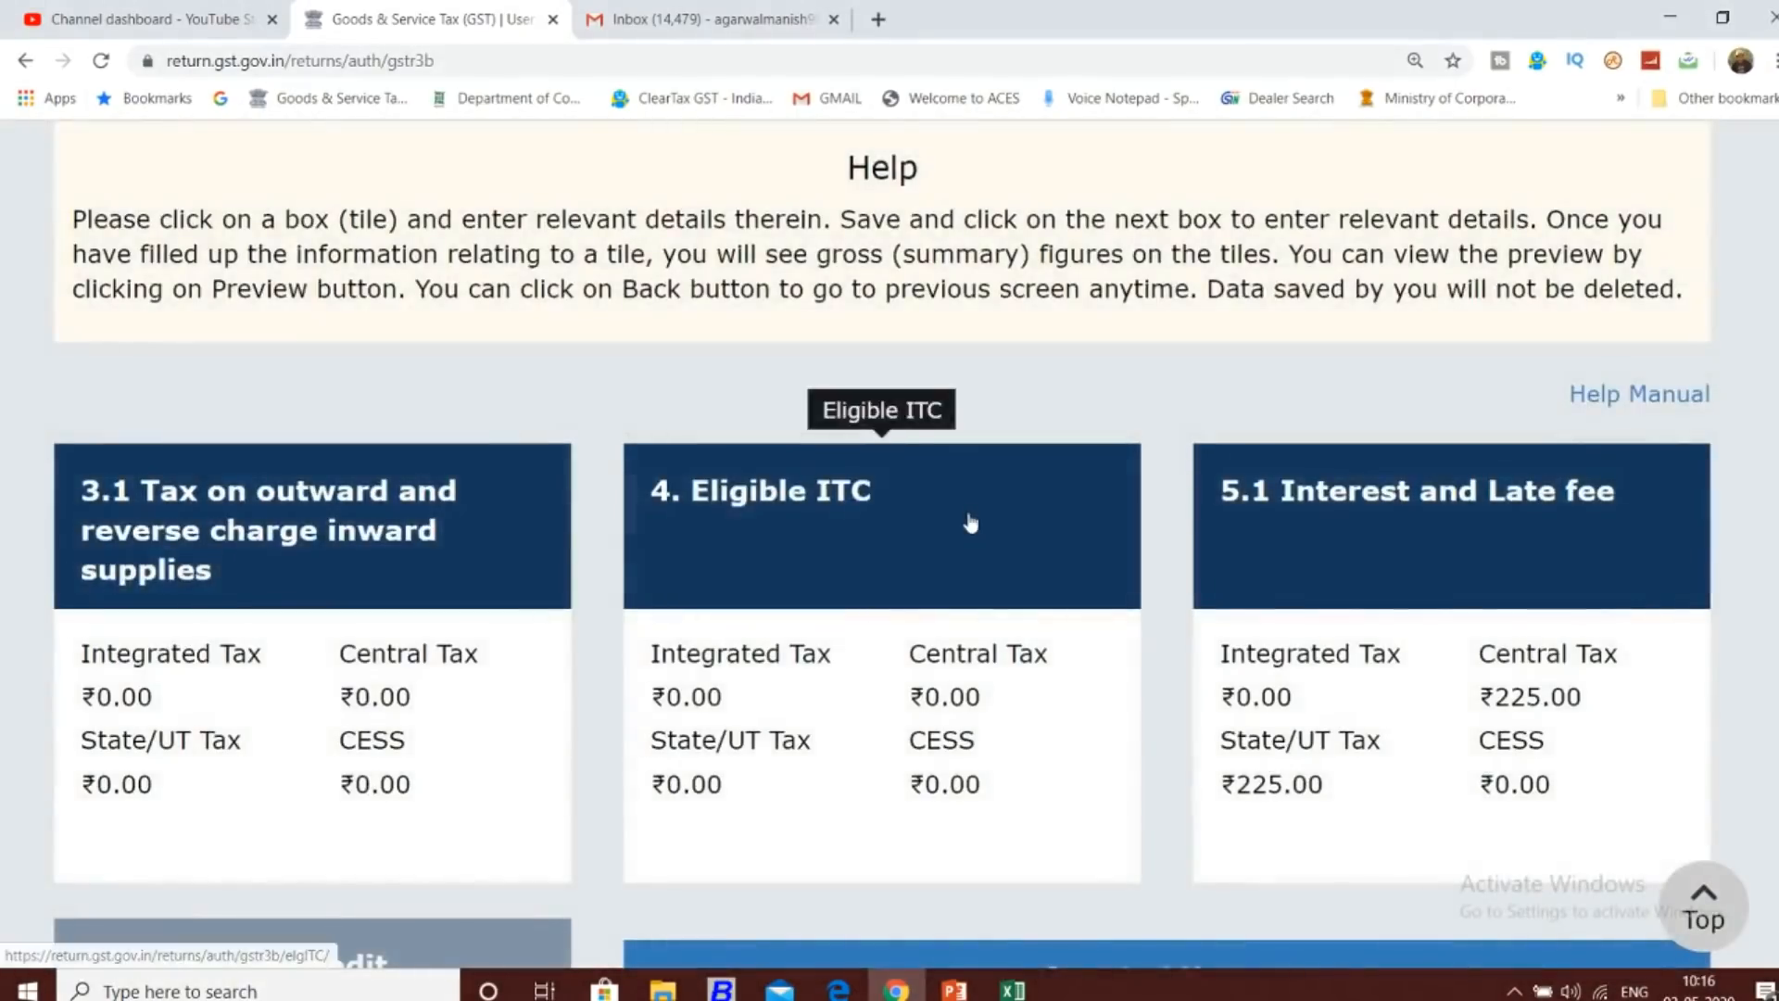
click(970, 523)
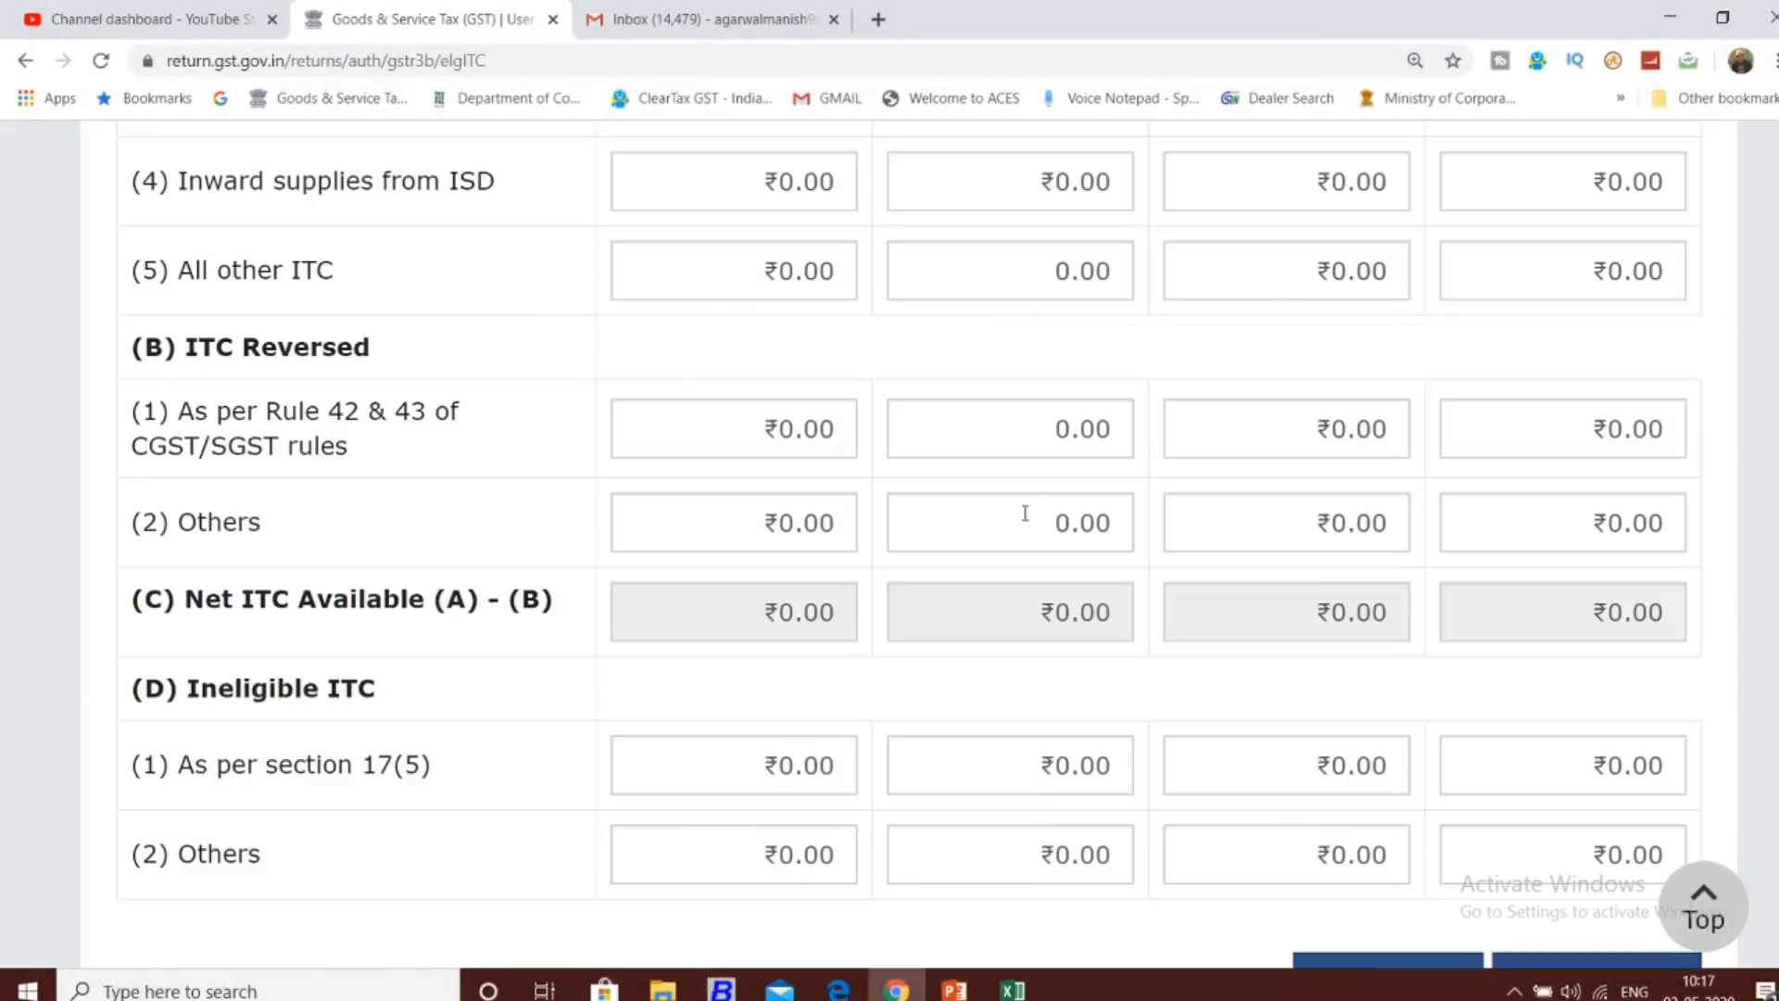
click(1056, 525)
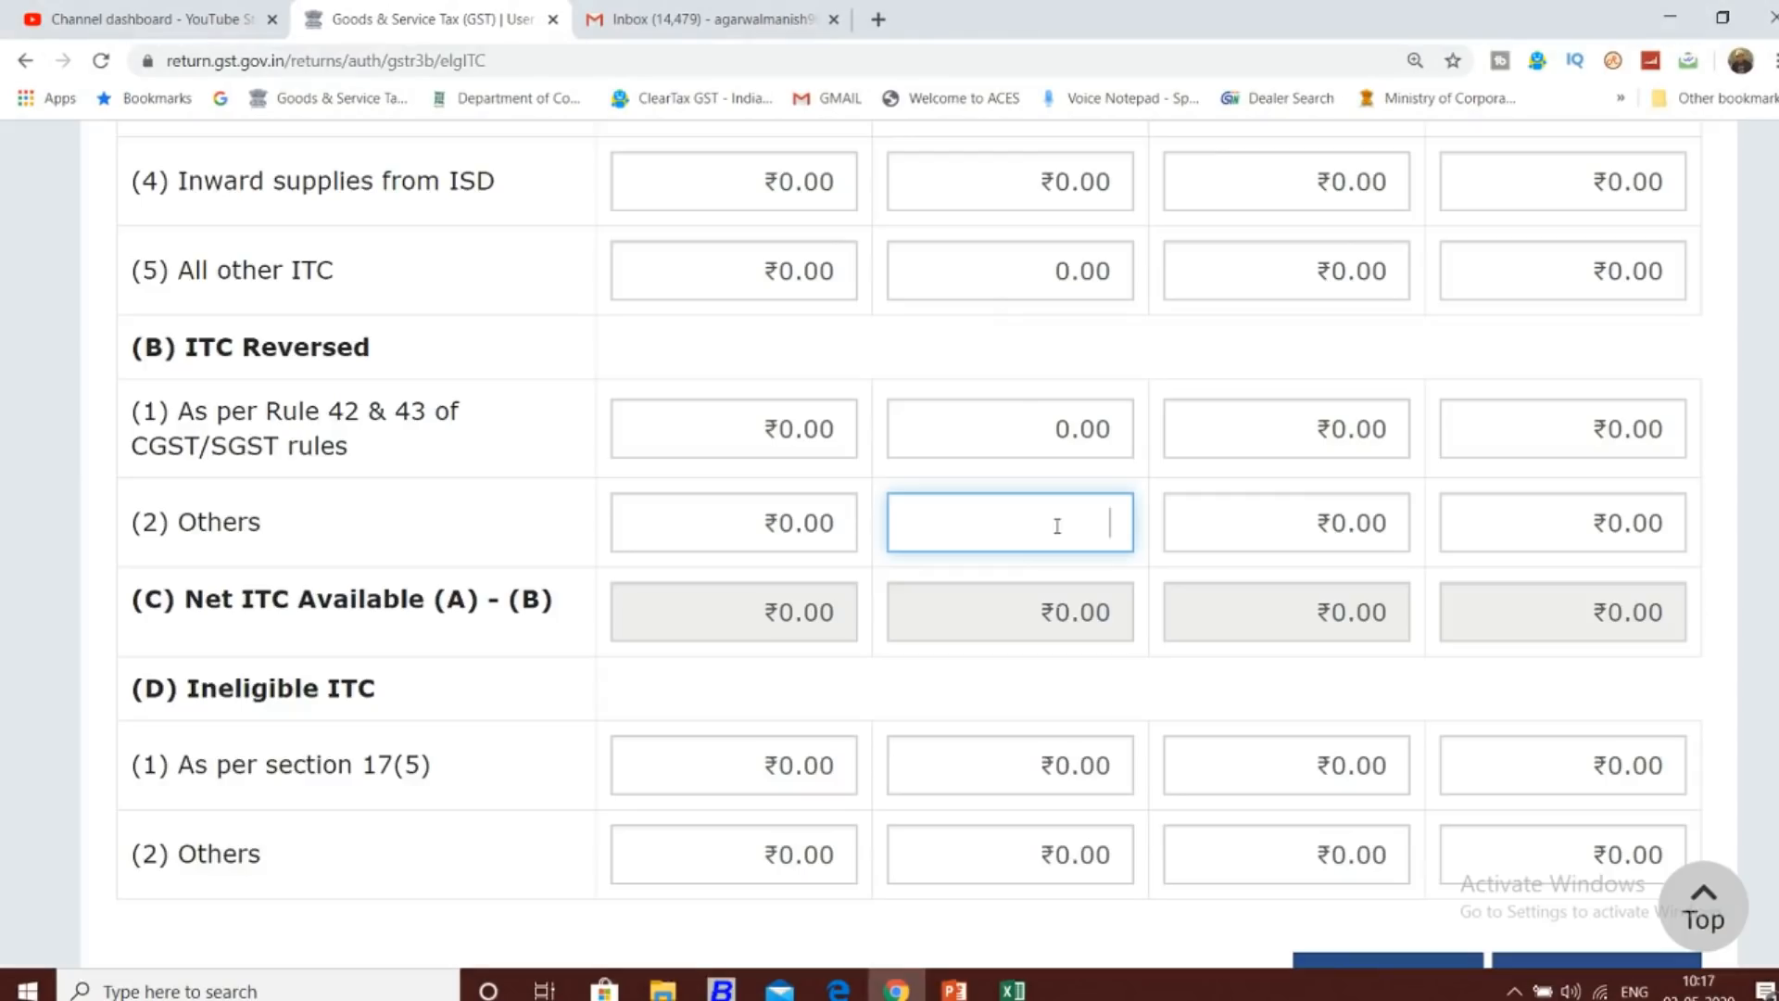
text(25000)
Enter 24000 as State/UT Tax under ITC Reversed, Others.
click(1324, 525)
scroll(1326, 565, up, 3)
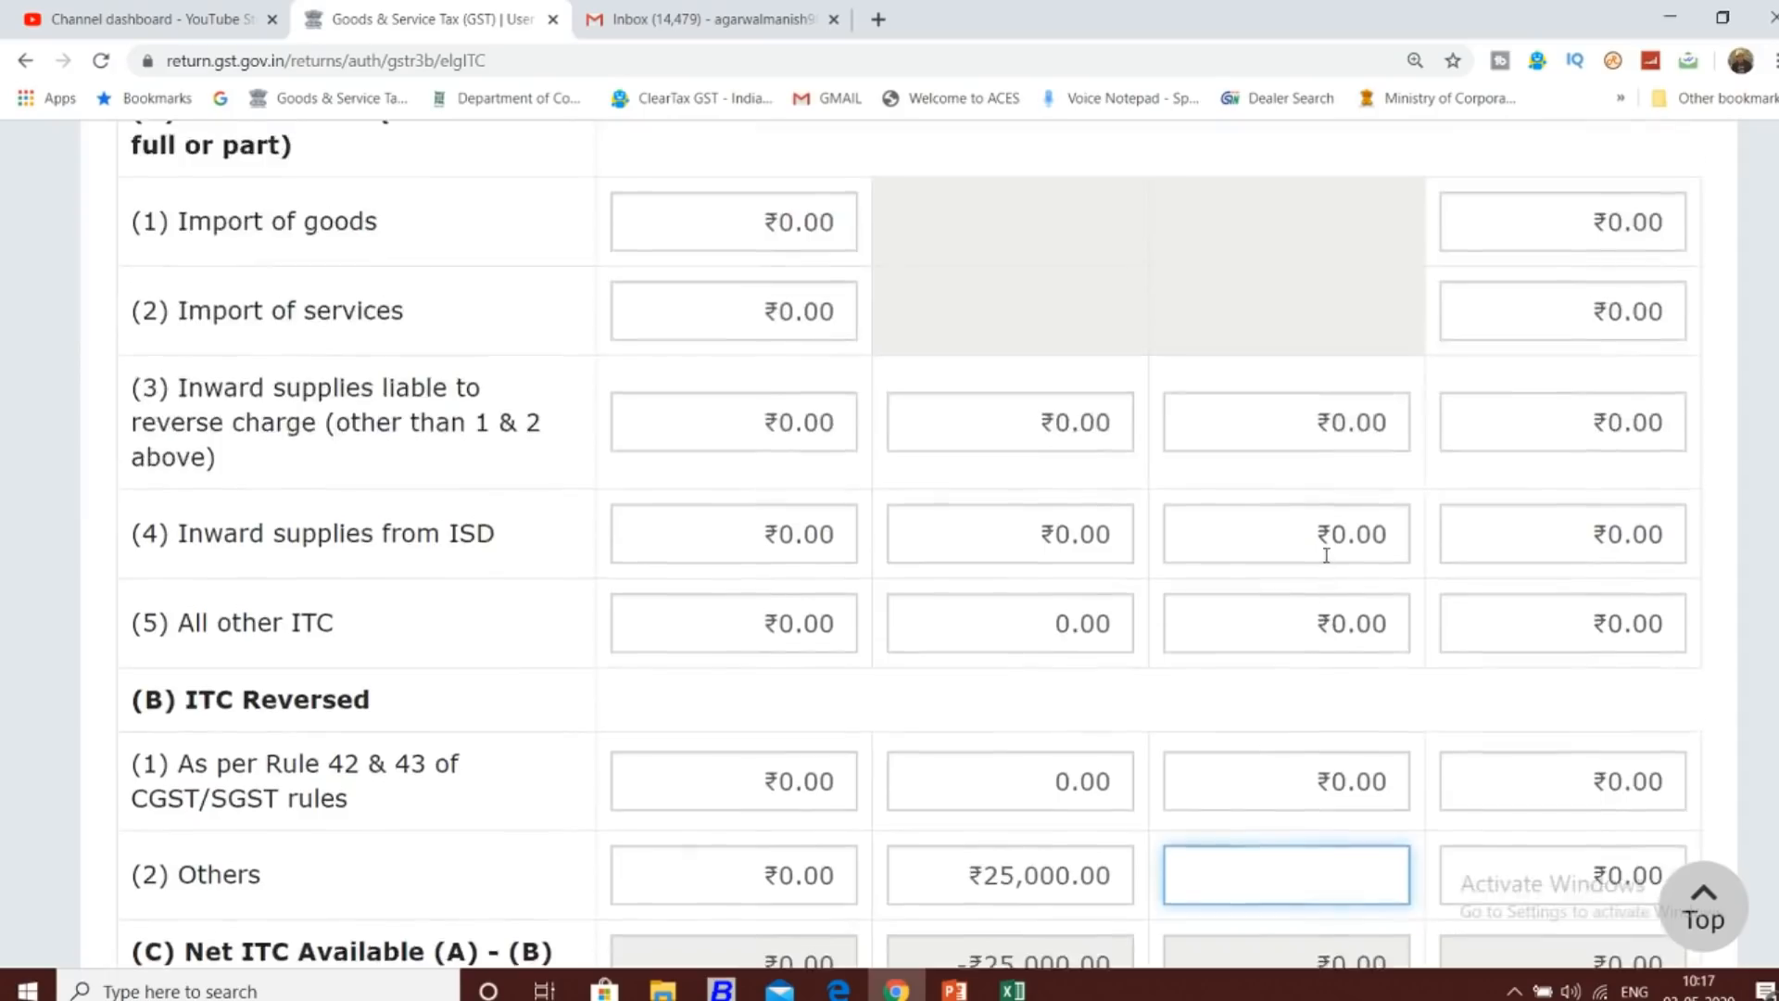
scroll(1326, 554, up, 5)
scroll(1326, 554, down, 10)
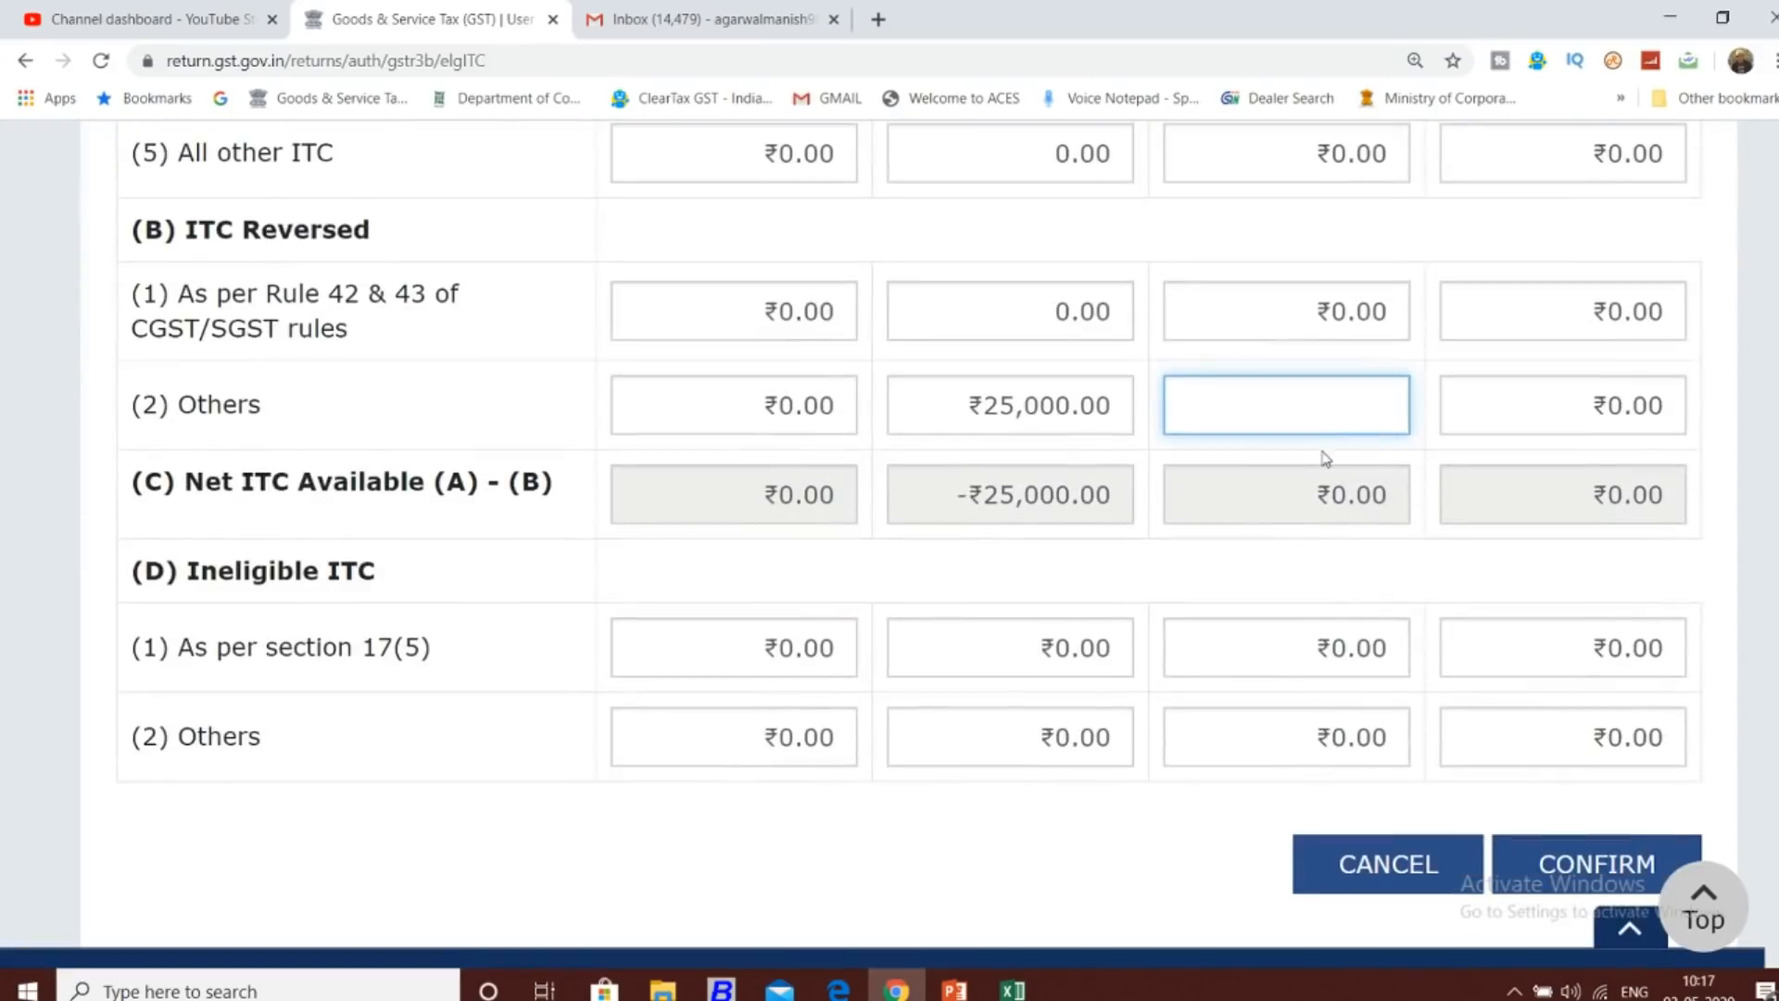
click(1287, 468)
click(1319, 459)
click(1231, 402)
text(24,000)
click(1228, 478)
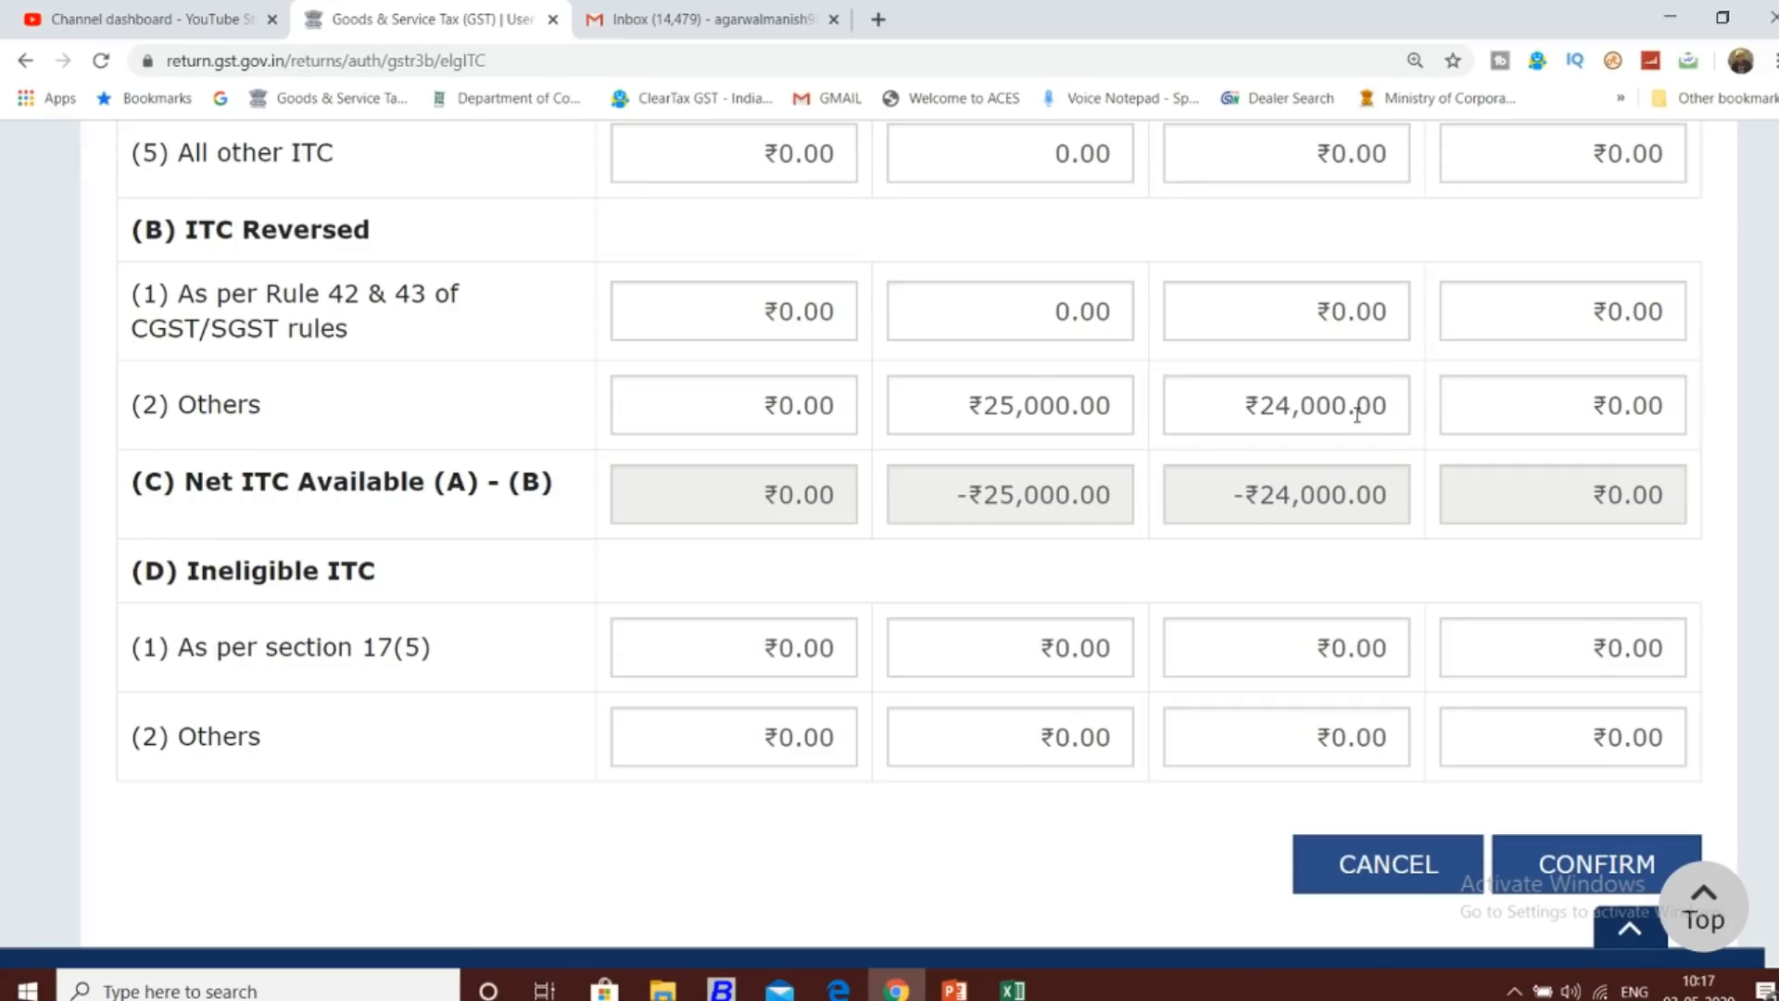
Enter 2100 as the Central Tax ITC reversed as per Rule 42 & 43.
scroll(1164, 501, up, 1)
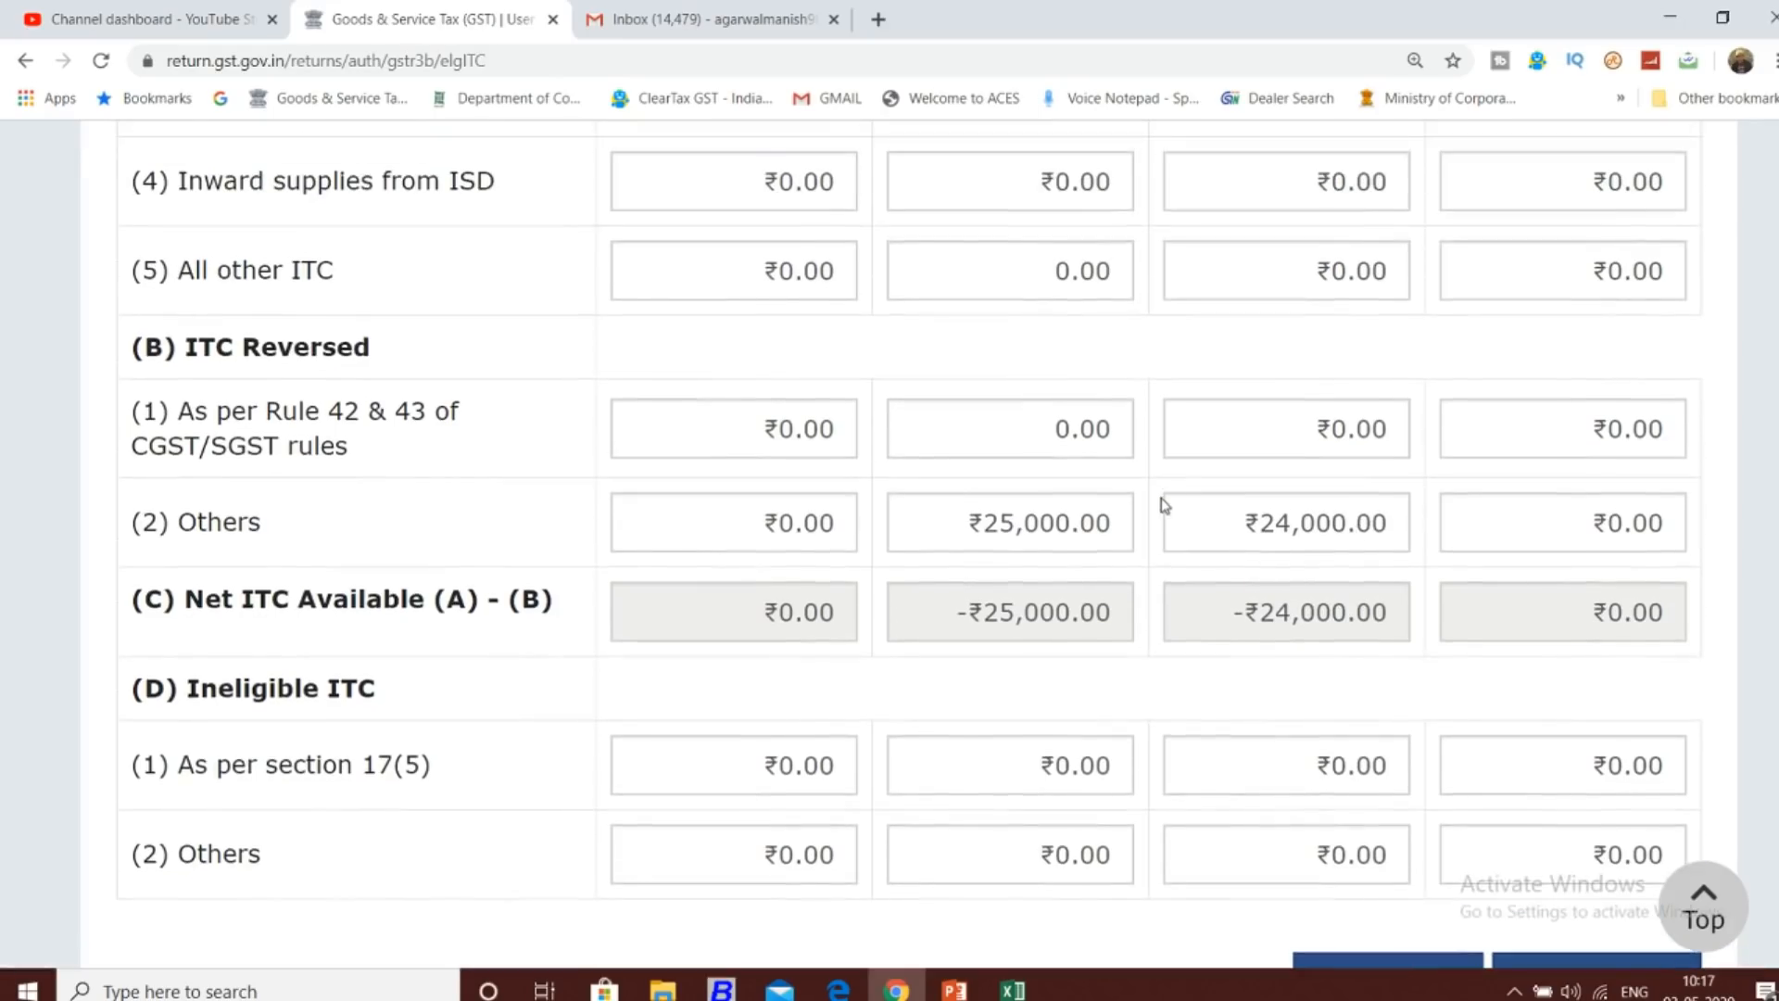
click(1084, 428)
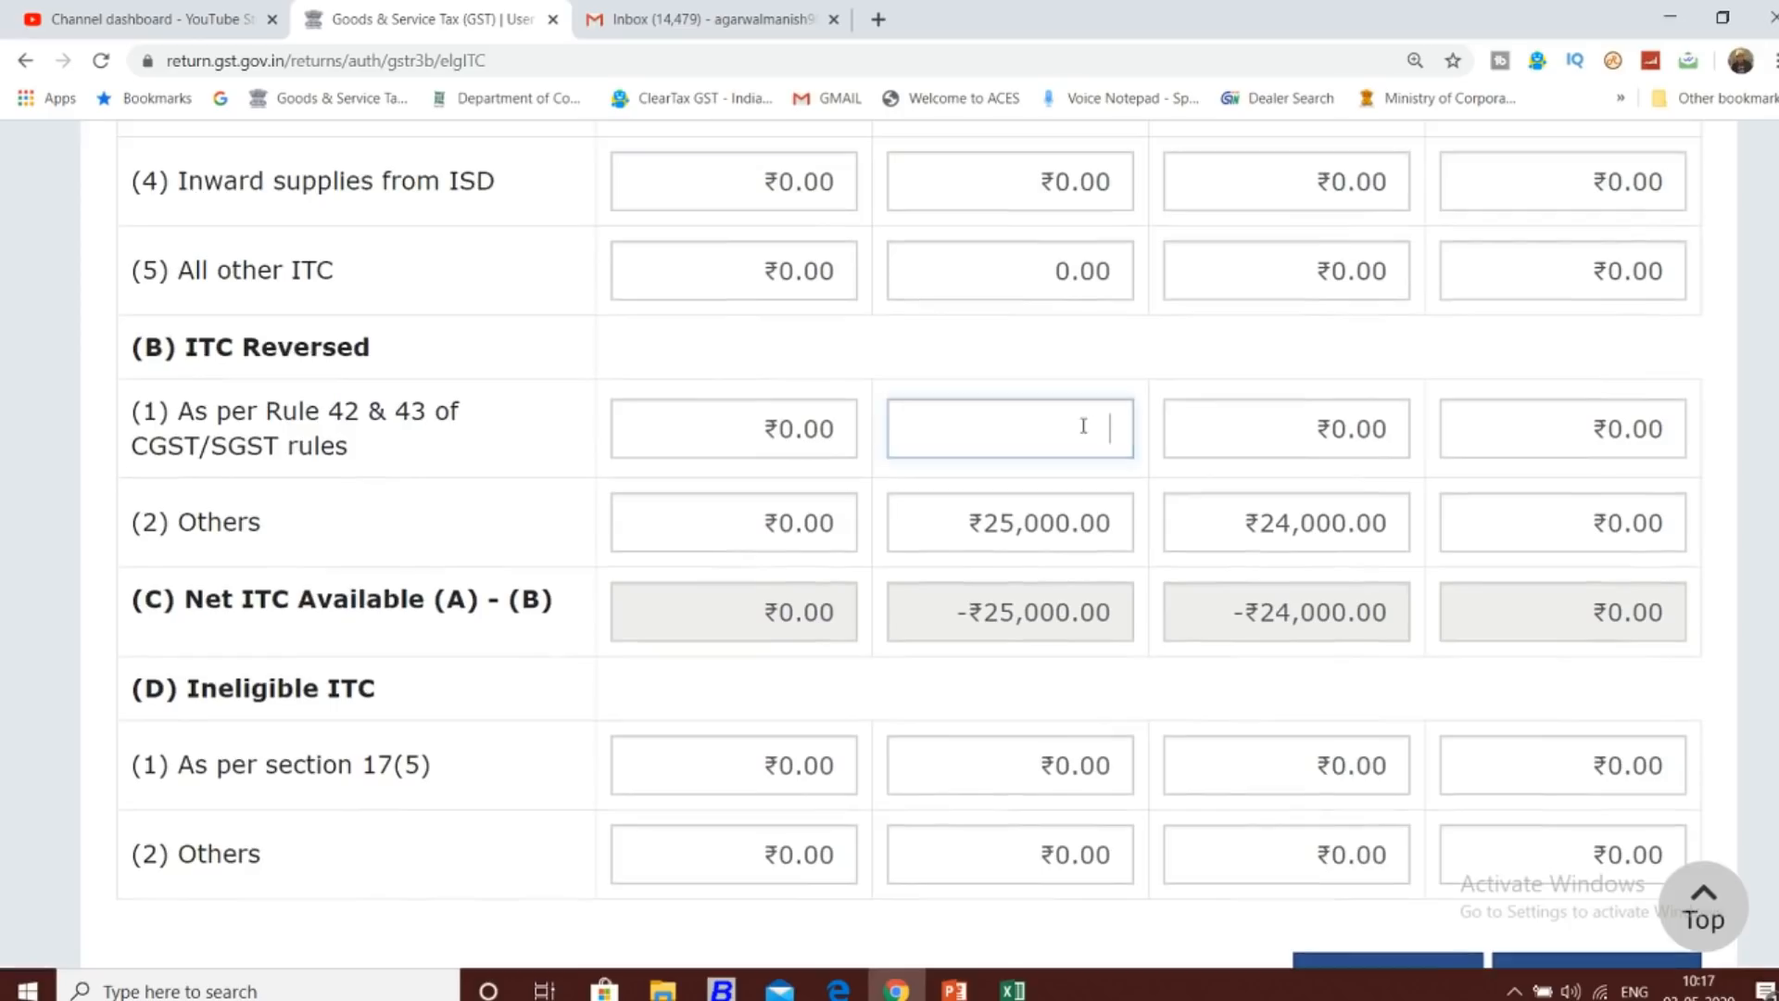
click(1145, 354)
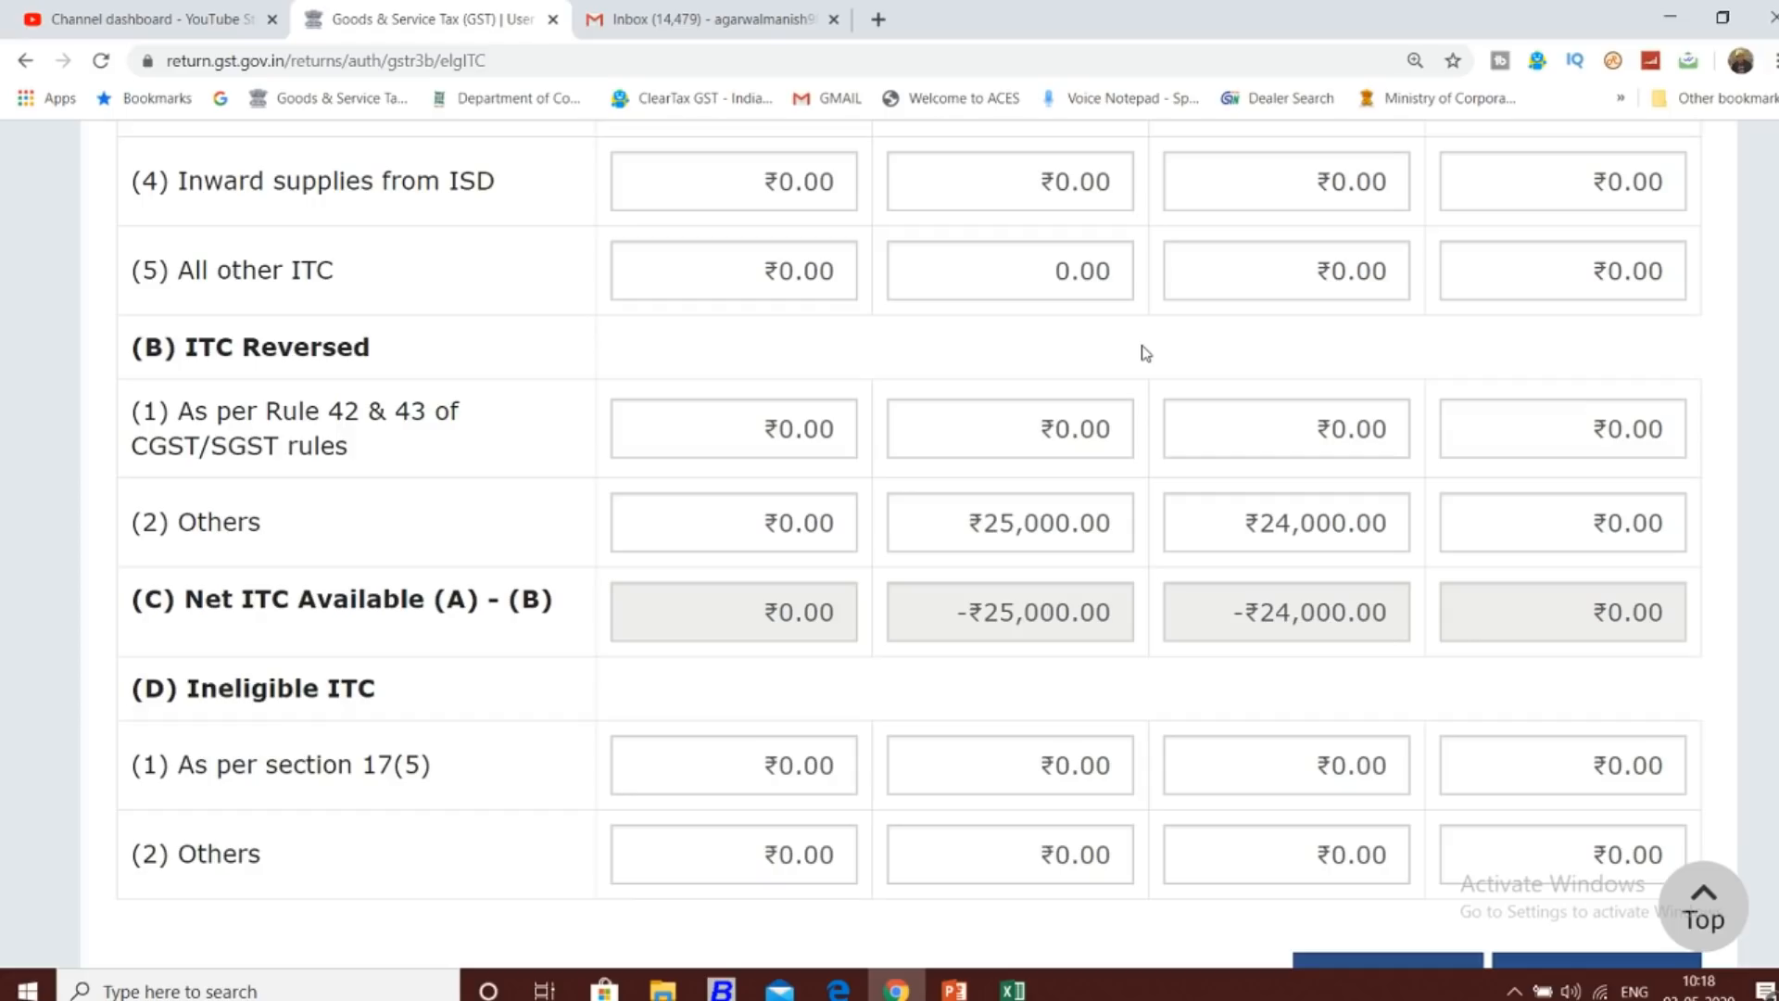
click(1068, 418)
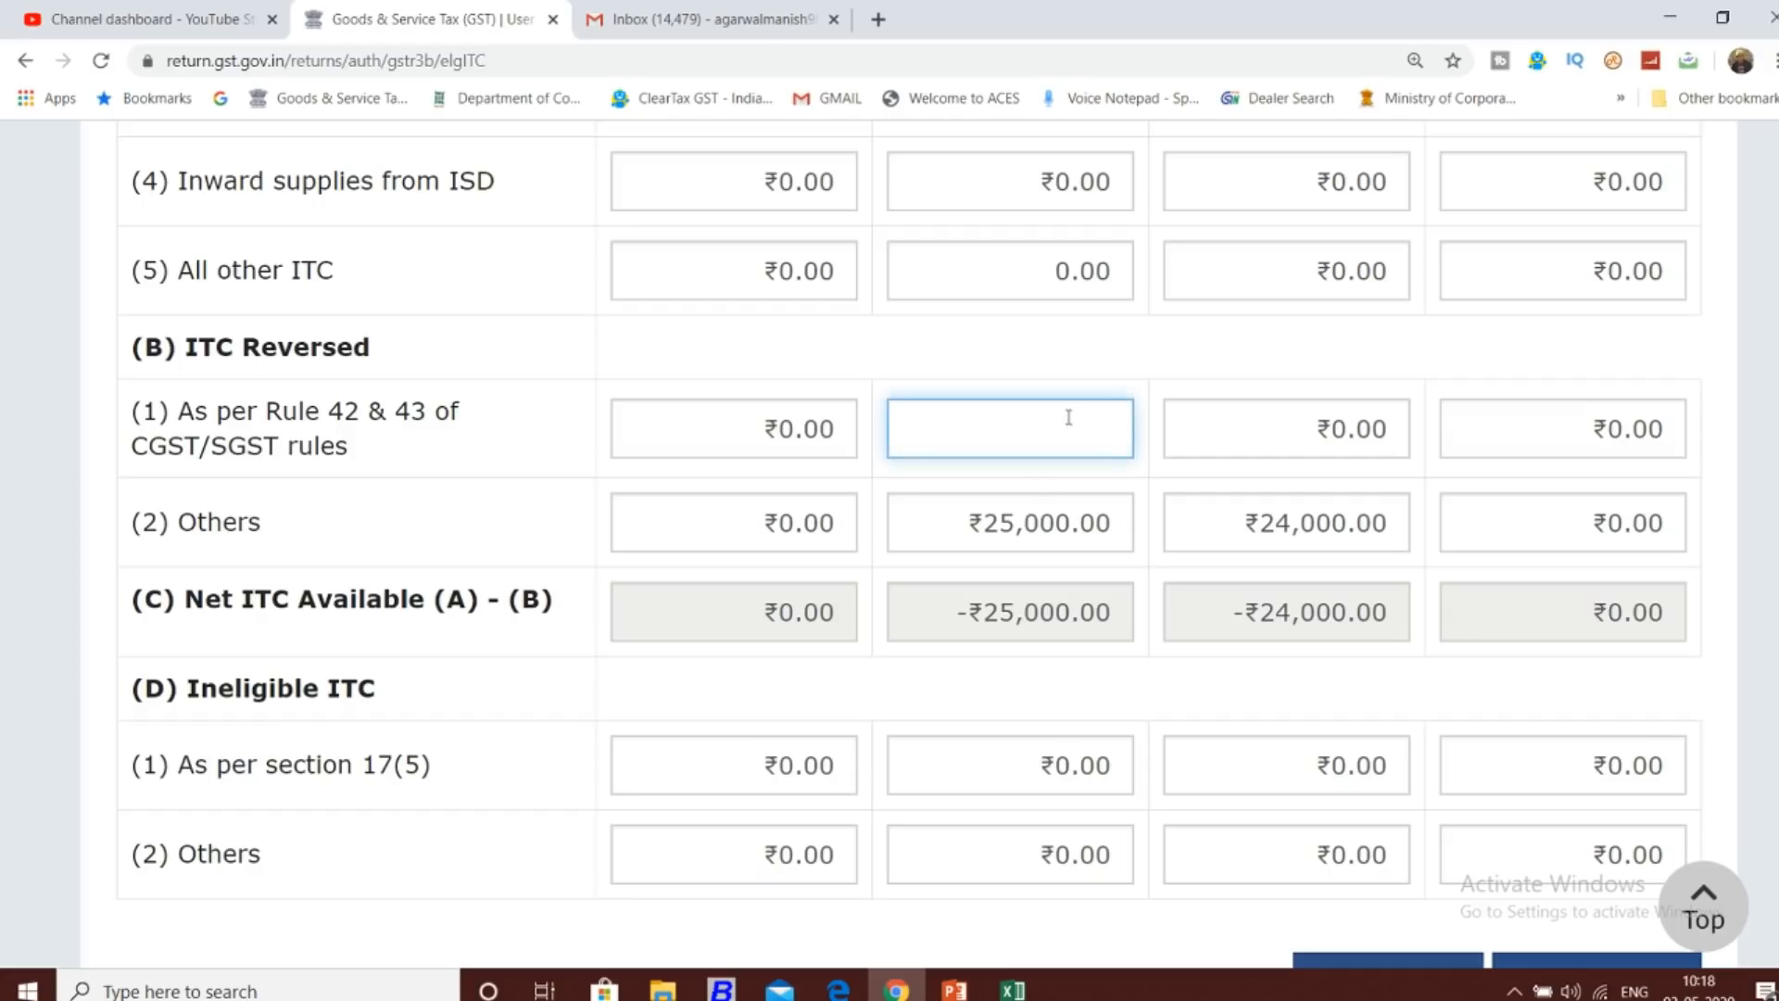
text(2100)
click(1120, 349)
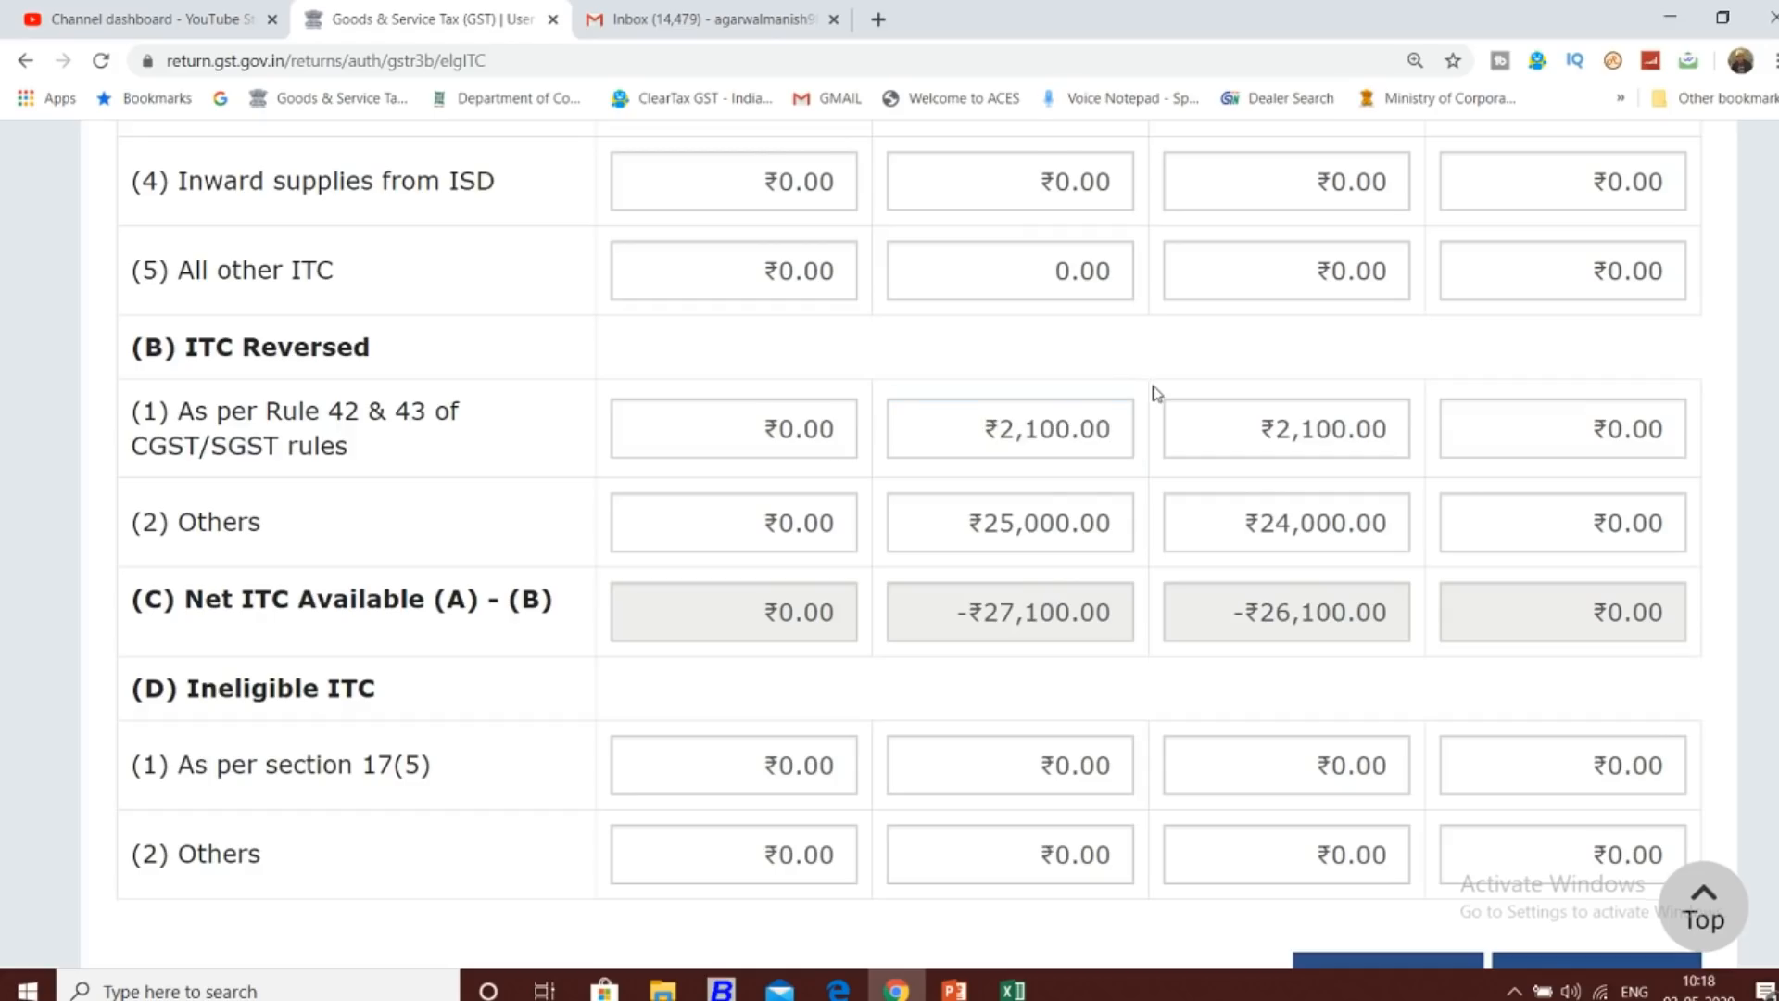
Check the CGST and SGST interest amounts in the Excel sheet and switch to the presentation slide show.
scroll(1156, 394, up, 1)
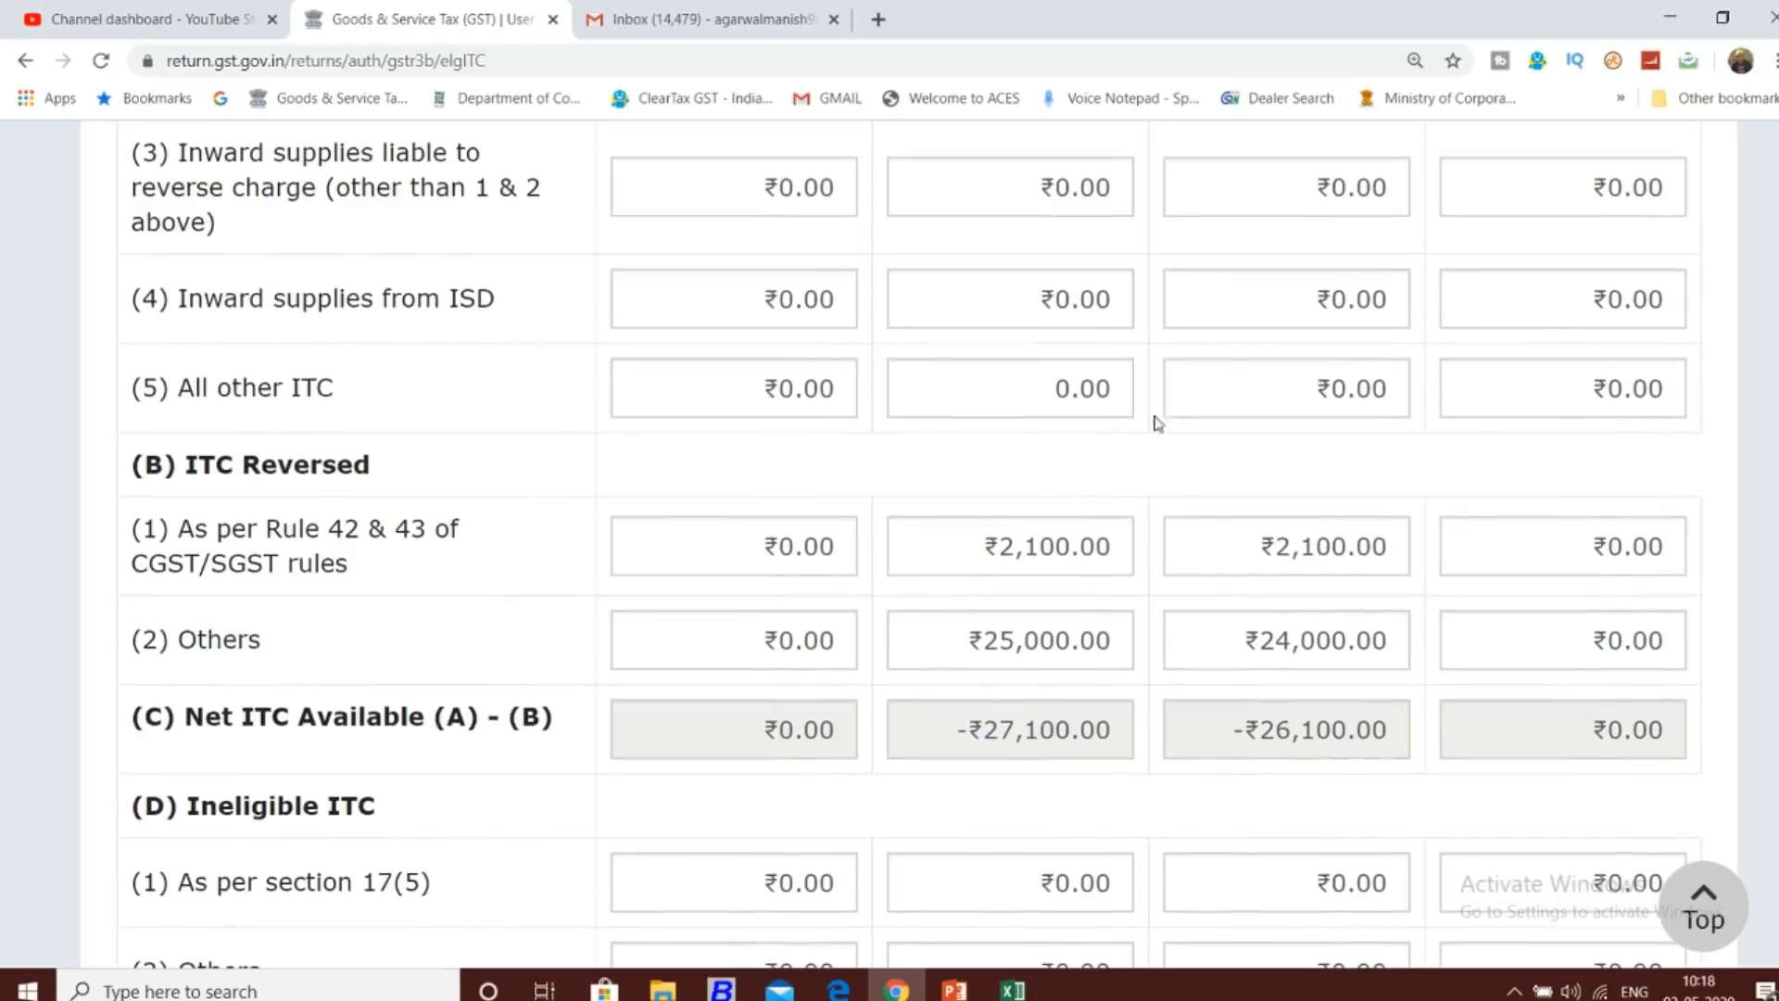
scroll(1184, 507, up, 6)
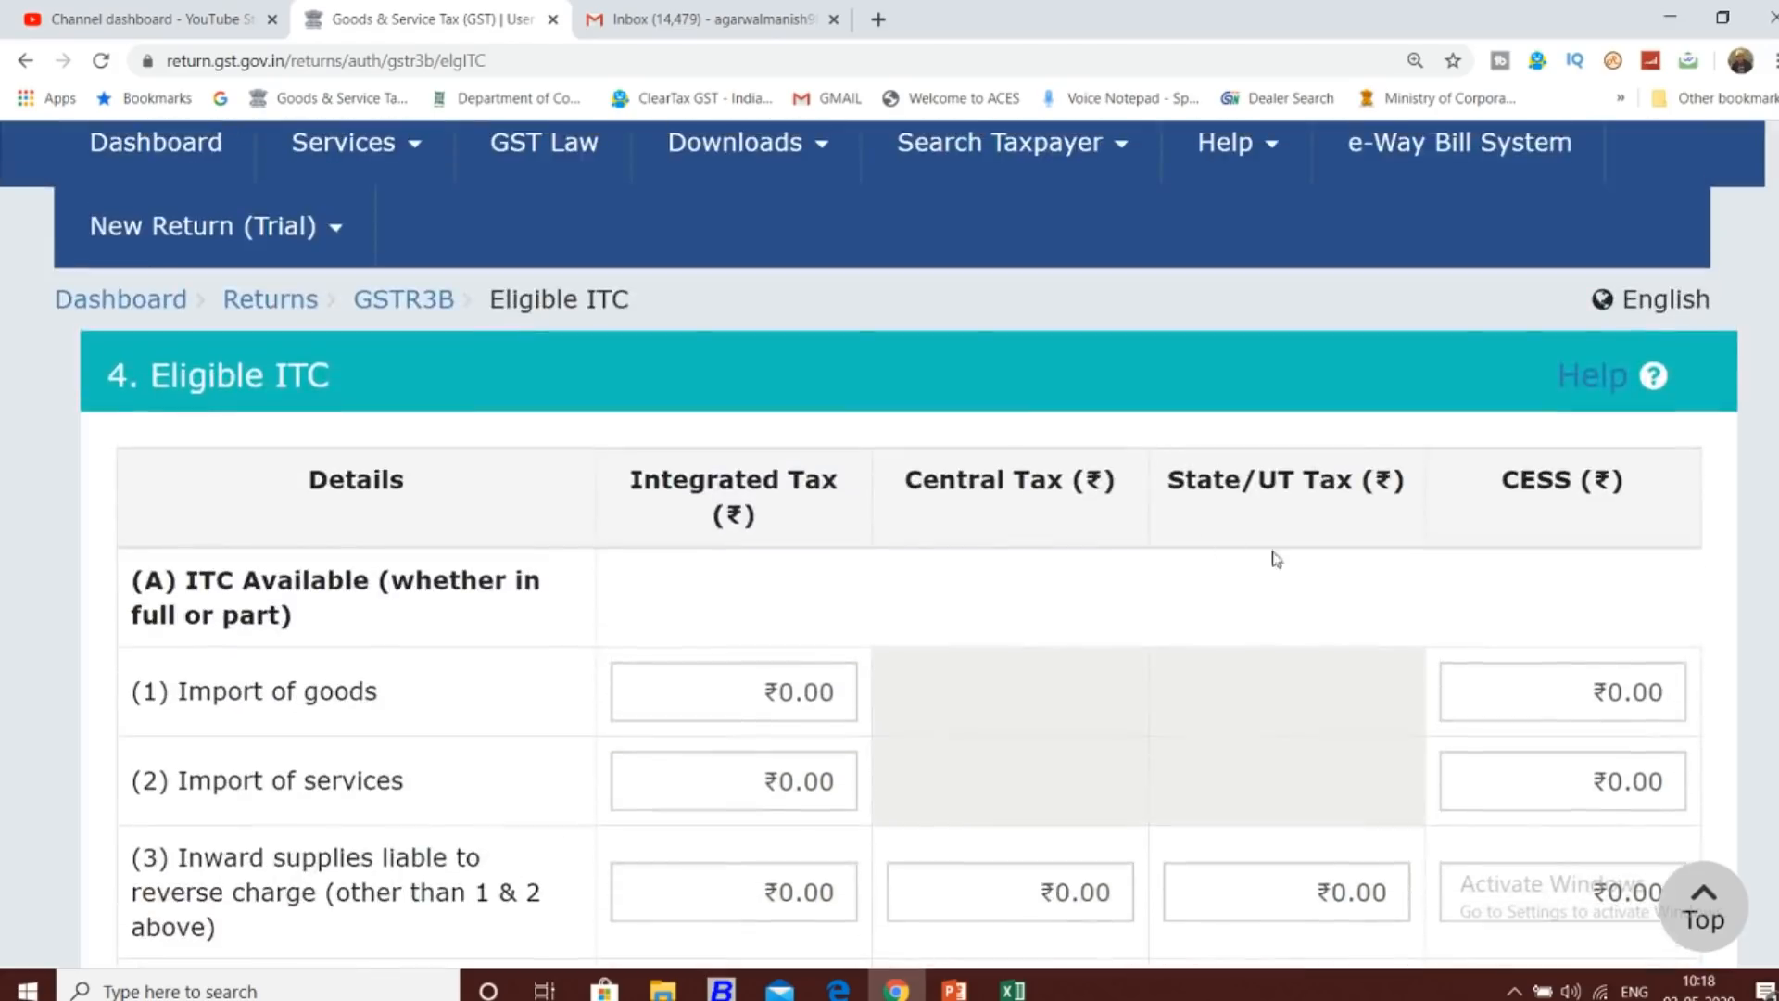
scroll(1270, 556, up, 2)
scroll(1302, 600, down, 2)
key(alt+Tab)
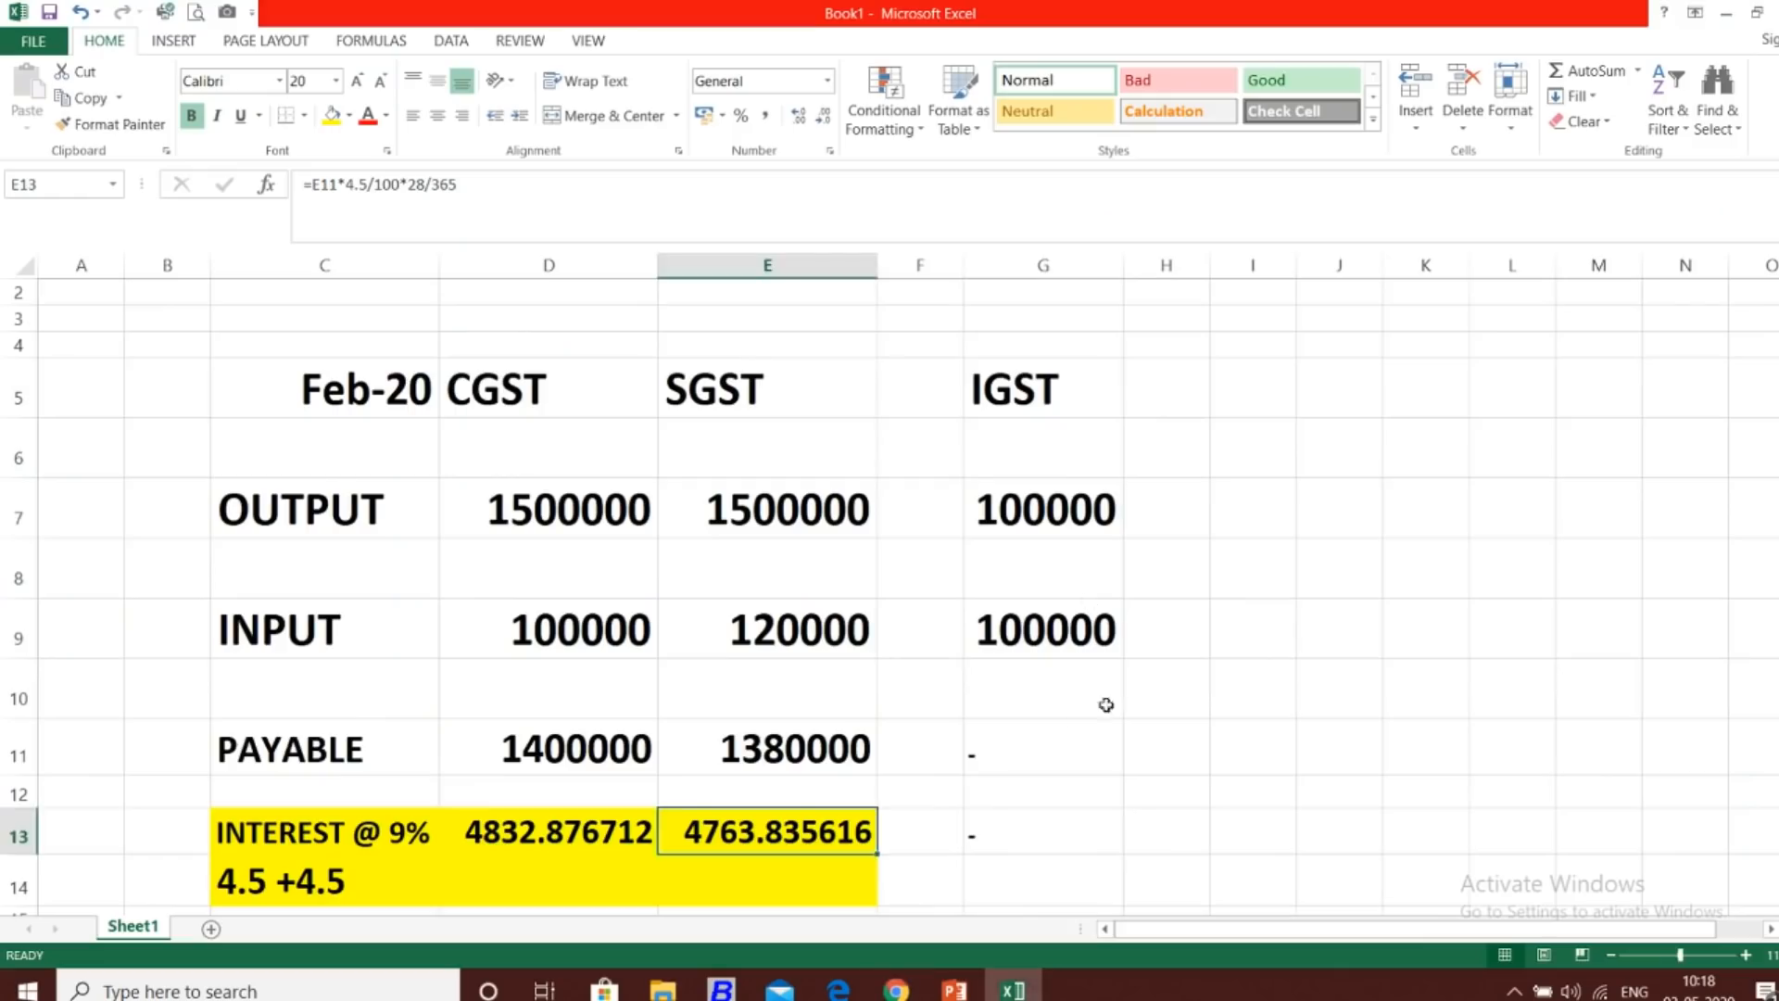
click(1060, 732)
scroll(927, 723, down, 1)
click(565, 570)
drag(565, 570, 898, 570)
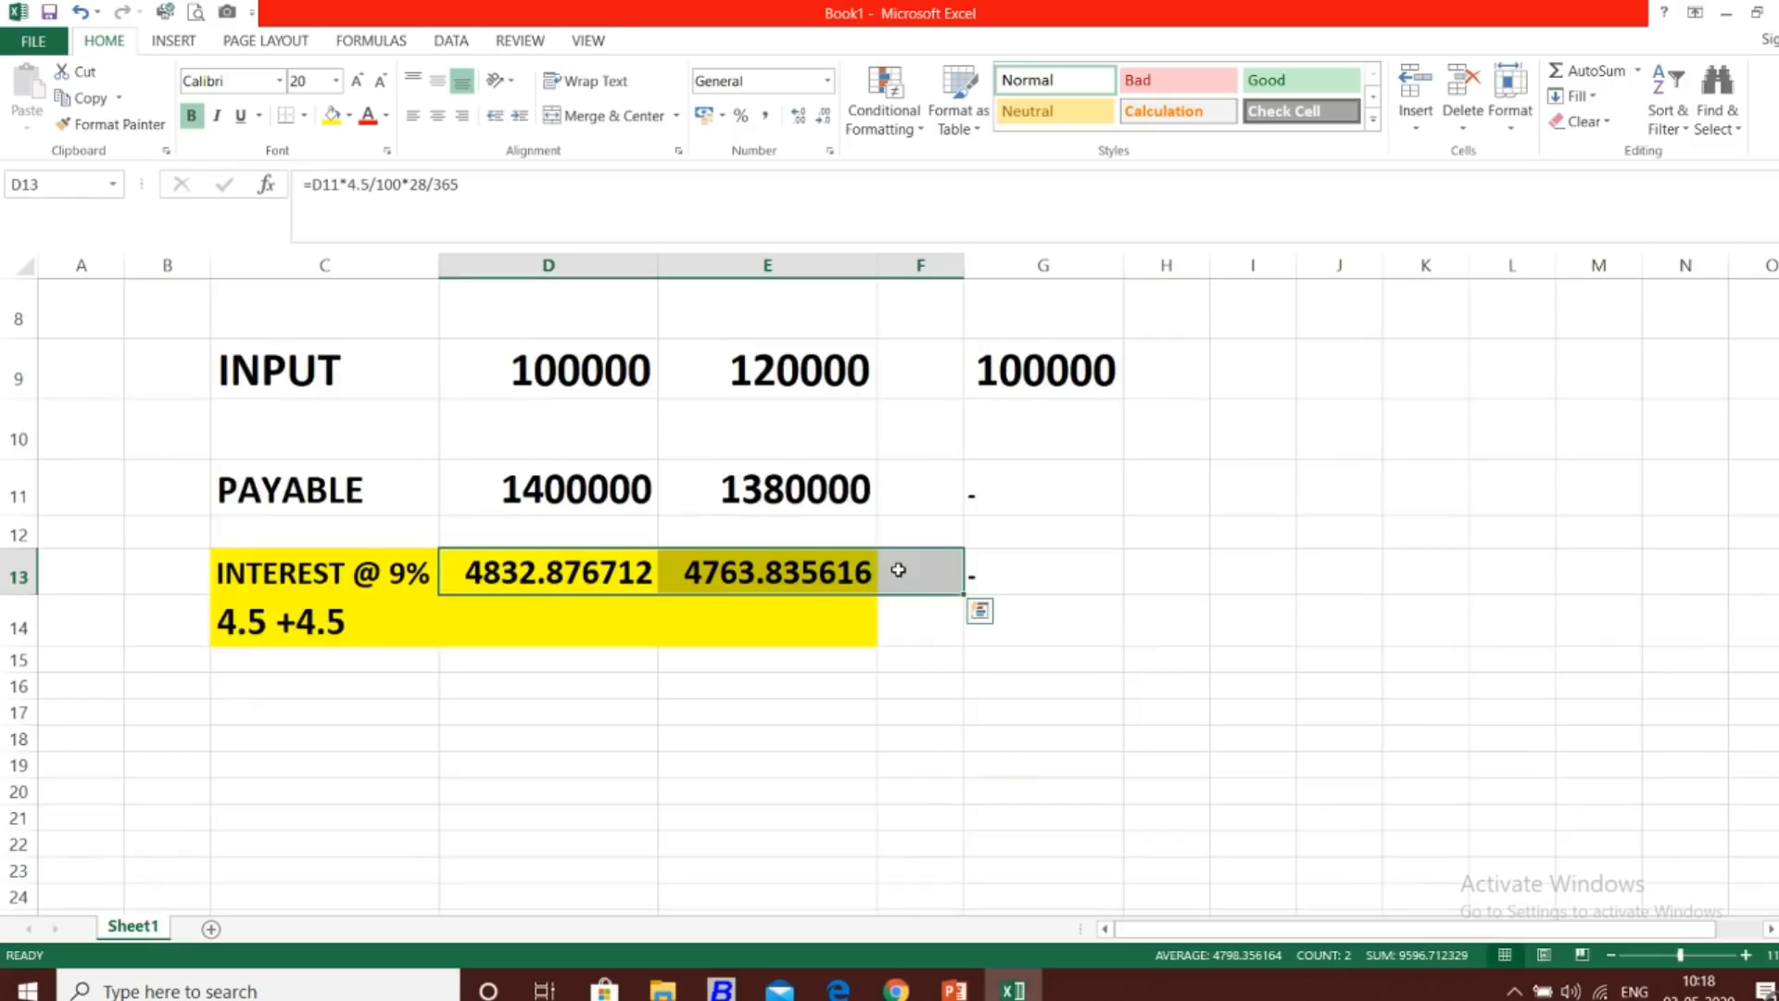
key(alt+Tab)
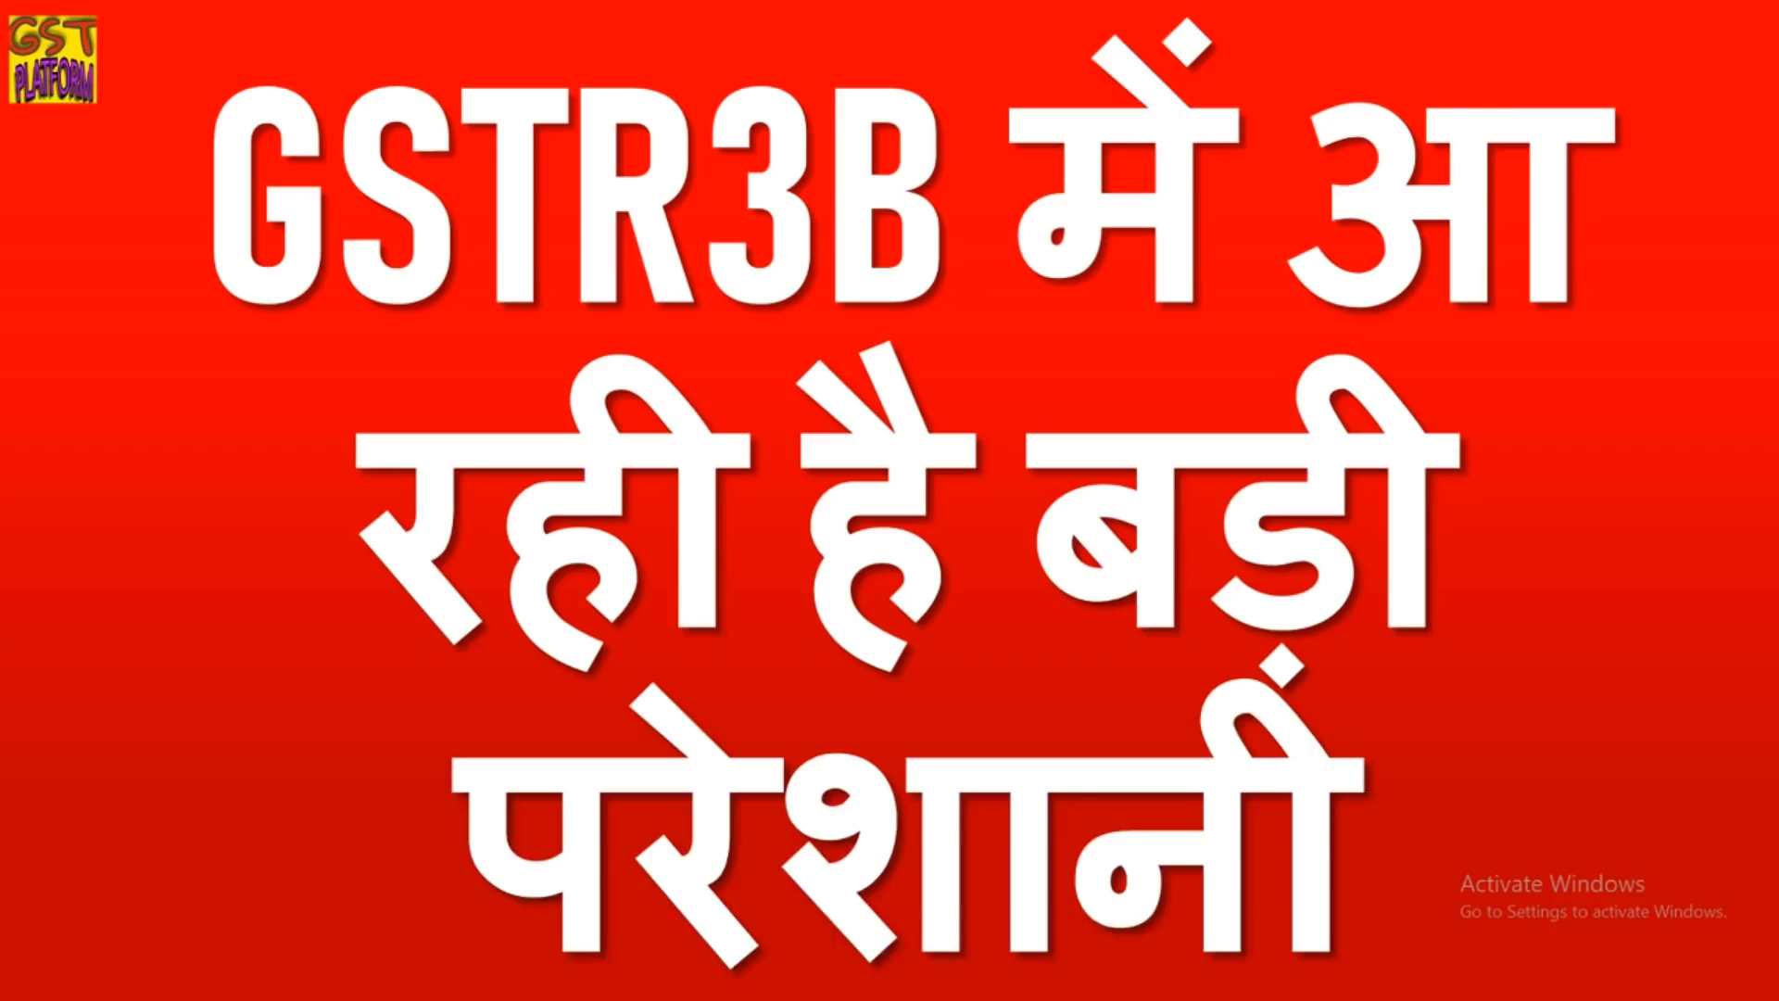